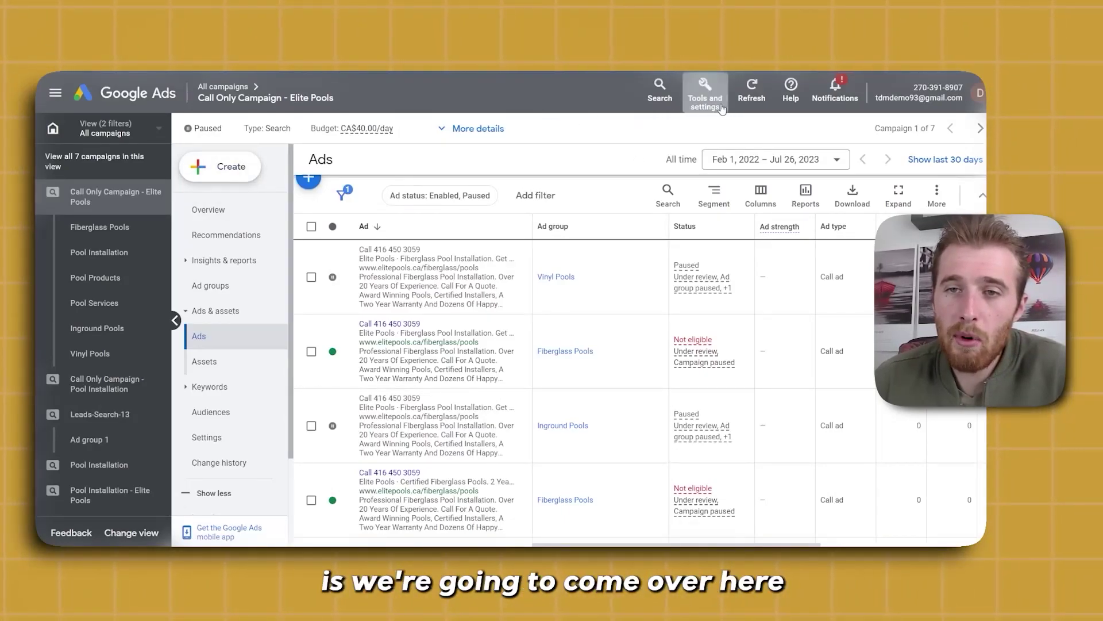
- Start a new phone-call conversion action from Tools and settings > Conversions
left_click(706, 92)
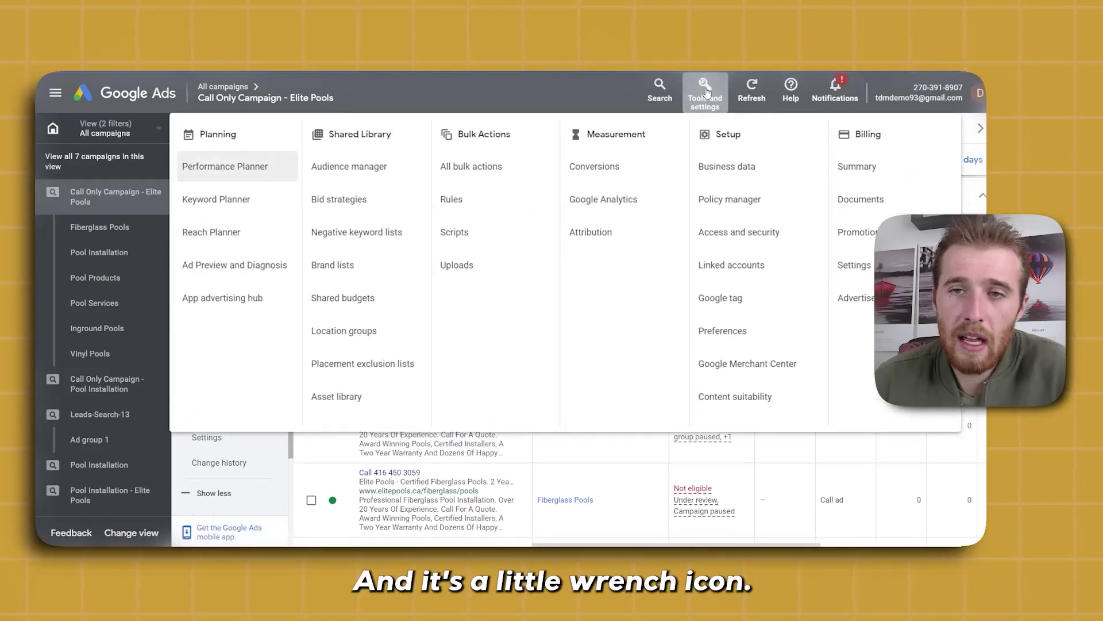
left_click(596, 168)
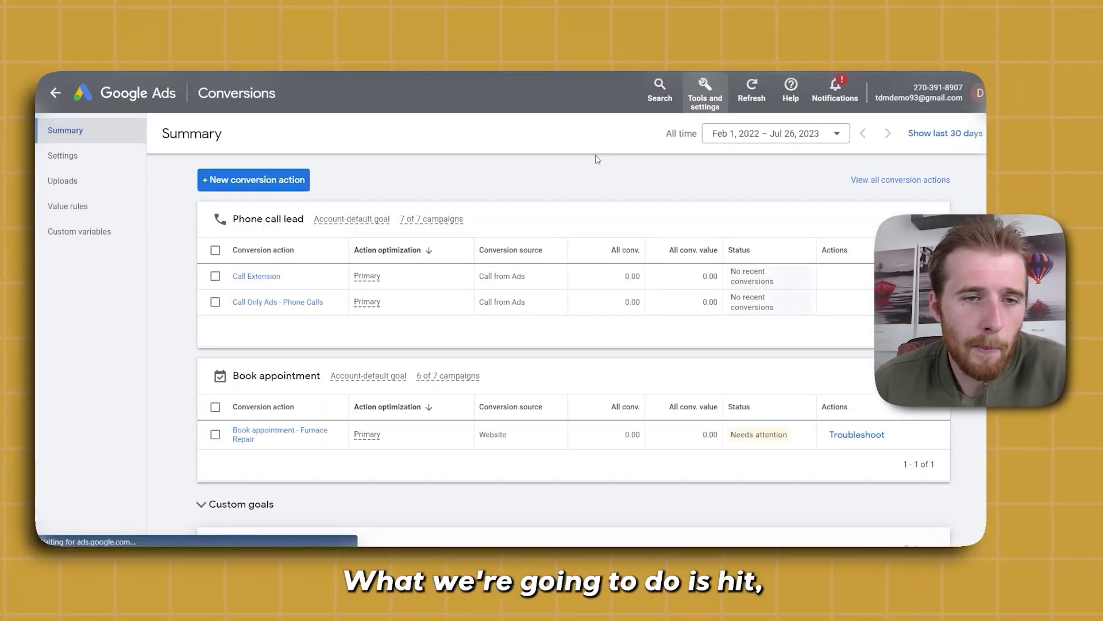
left_click(248, 181)
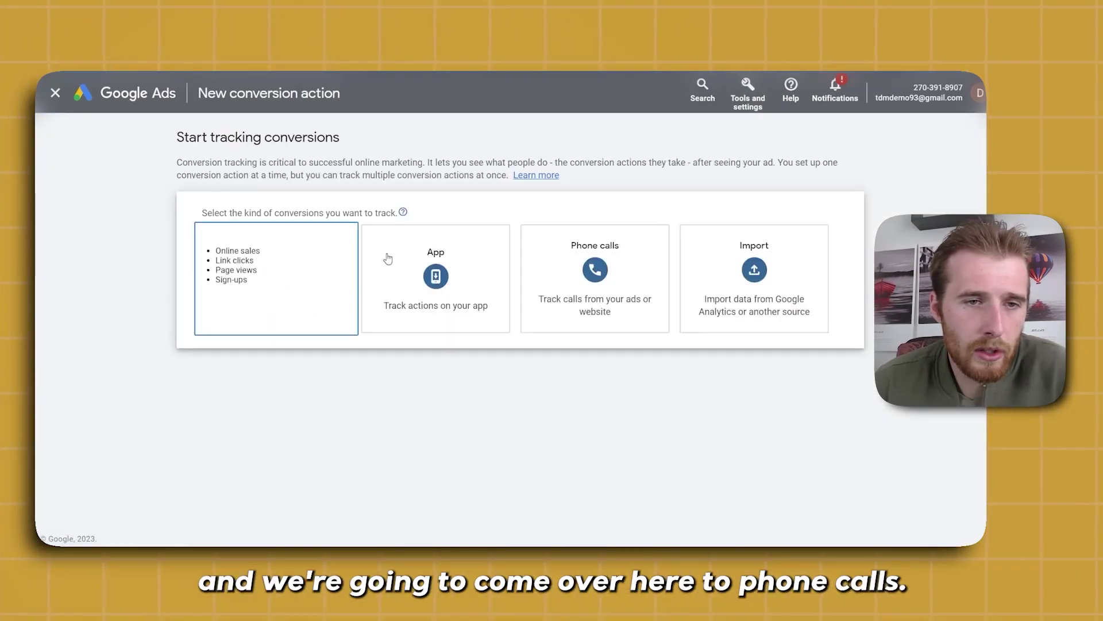
left_click(586, 293)
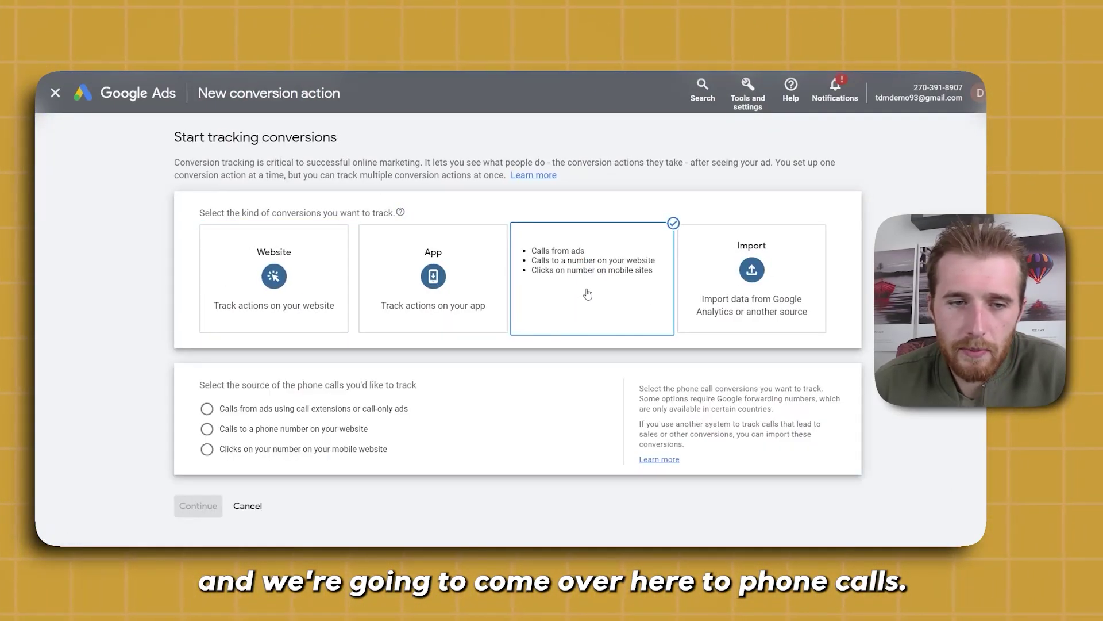
- Choose to track calls from ads and continue to the conversion details
scroll(129, 267, "down", 1)
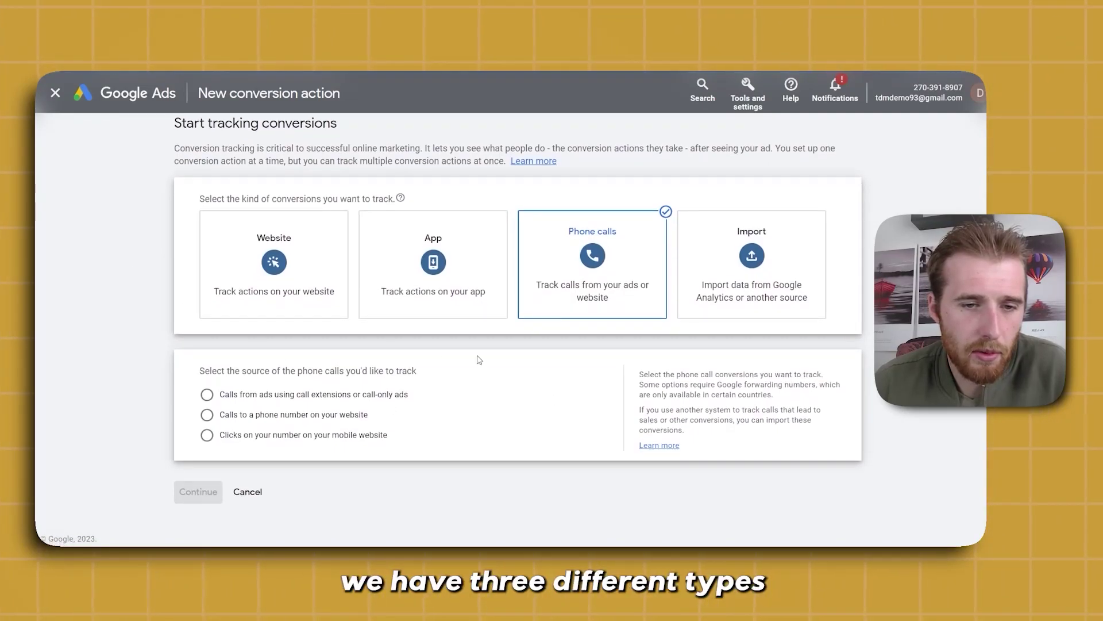
left_click_drag(237, 372, 396, 374)
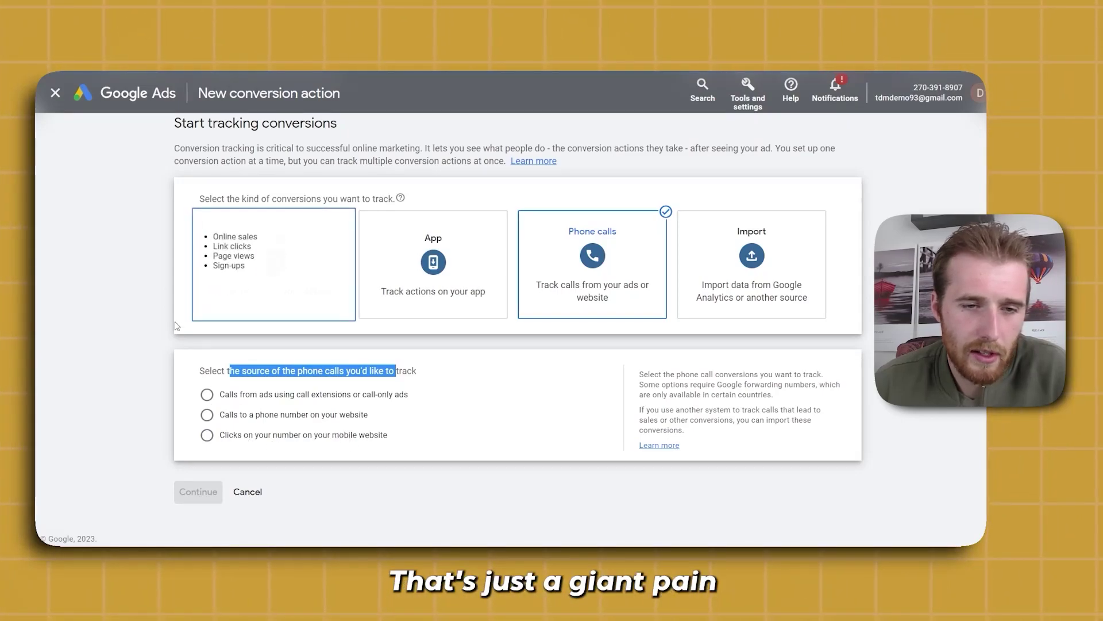
double_click(256, 370)
triple_click(256, 371)
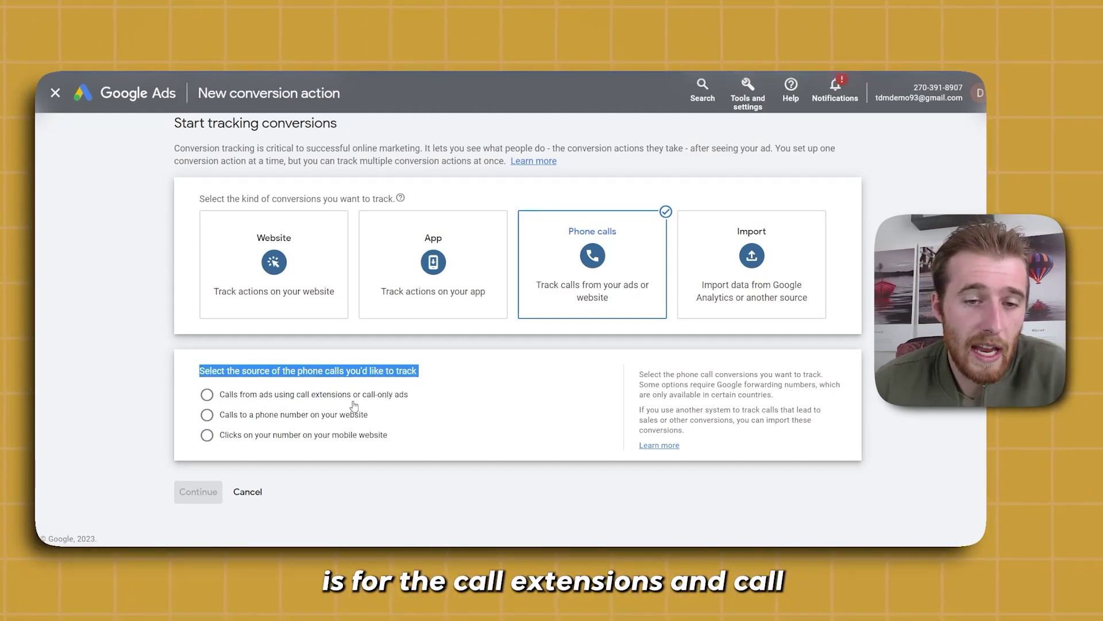
left_click(233, 397)
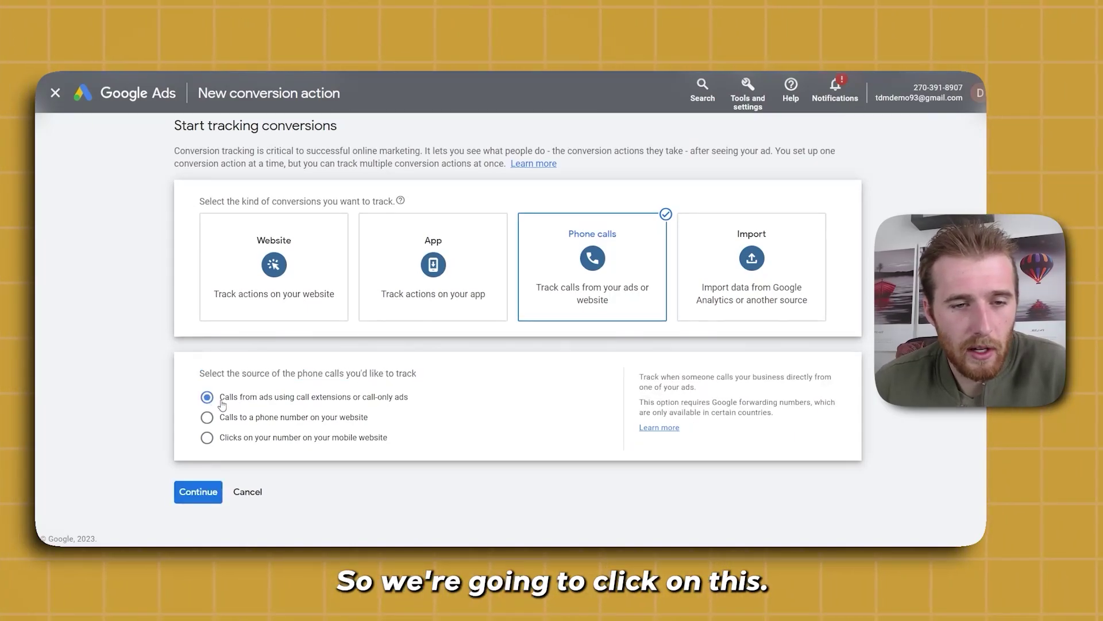
left_click(196, 490)
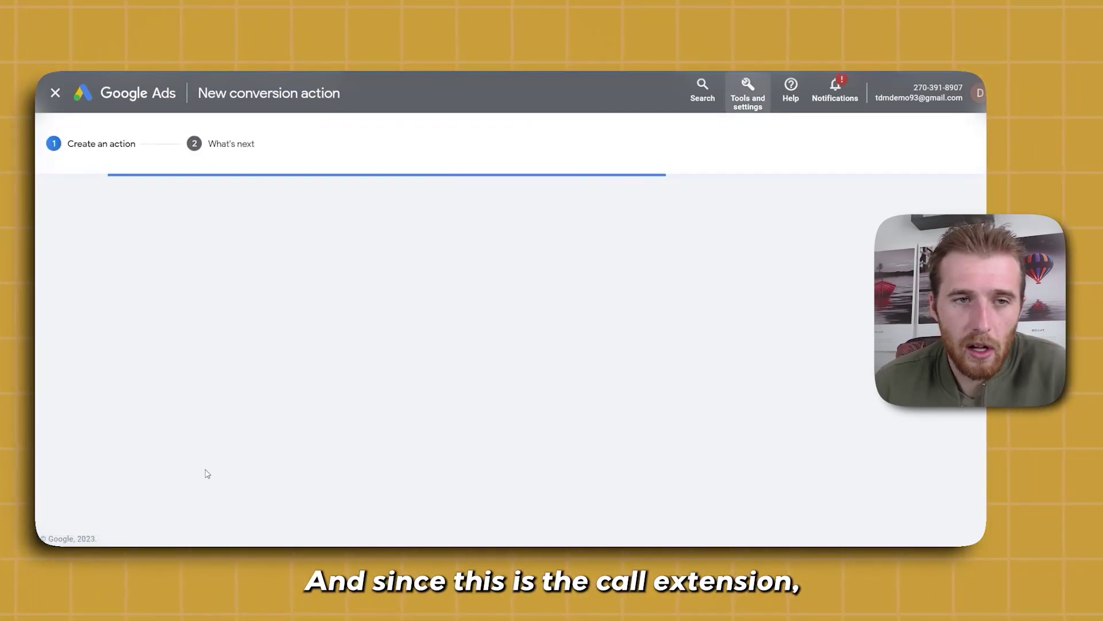
- Name the conversion 'Call Extension - For Video' and select 'Don't use a value'
left_click(385, 319)
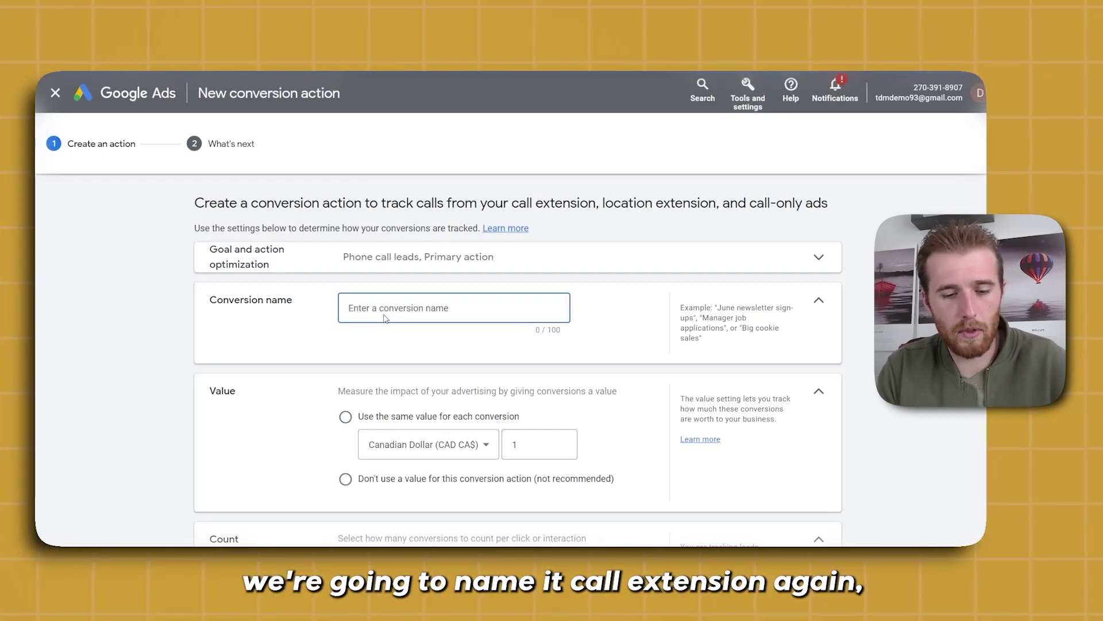
type("Call Exten")
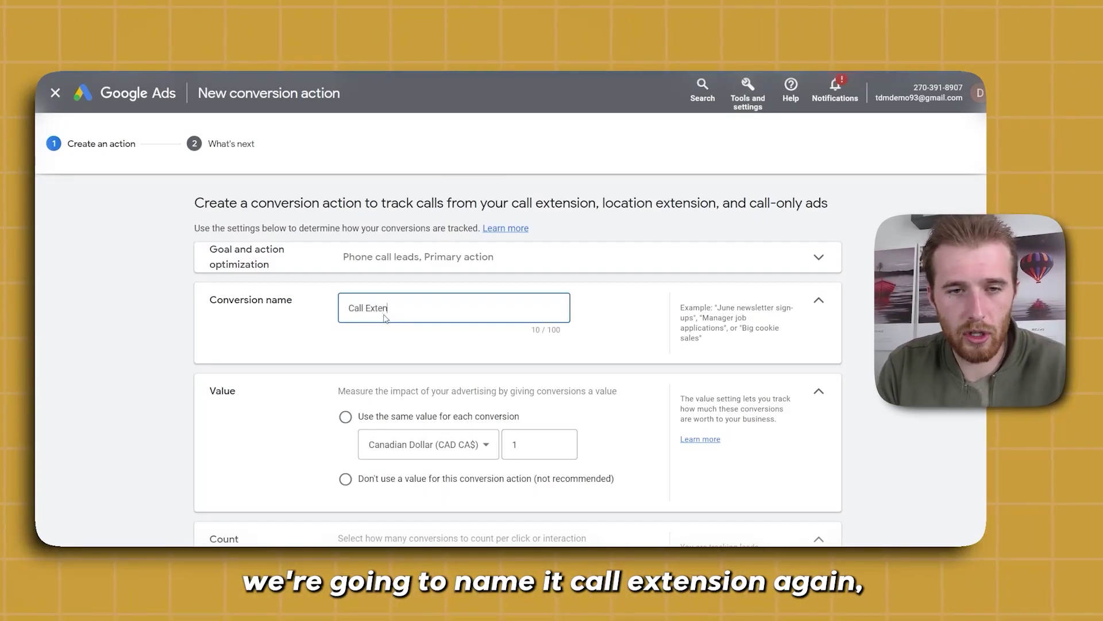
type("sion - Fo")
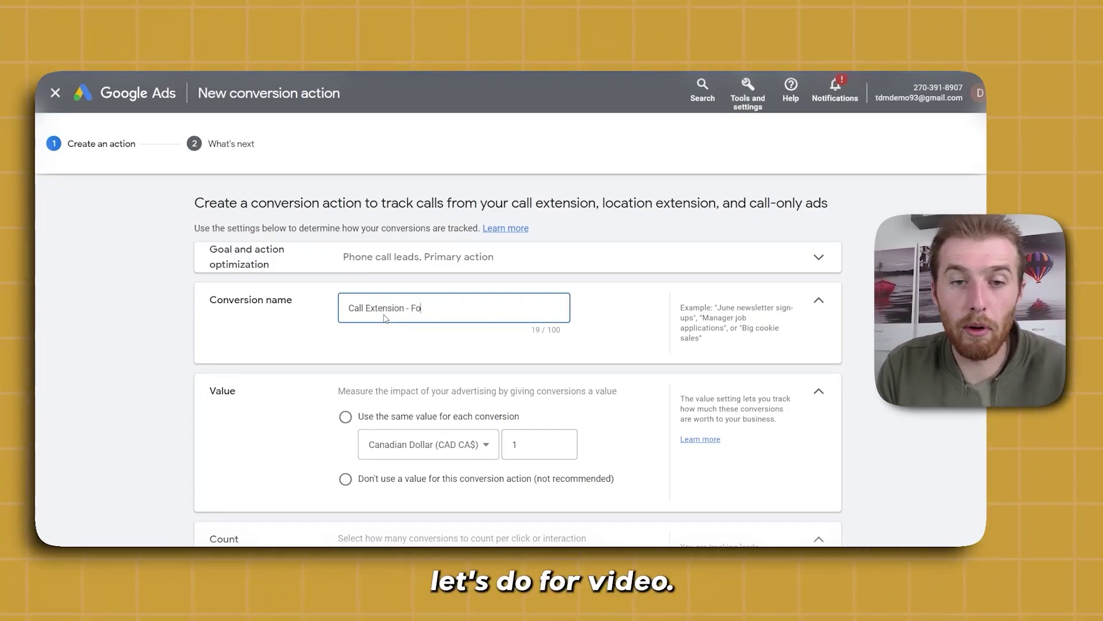
type("r Video")
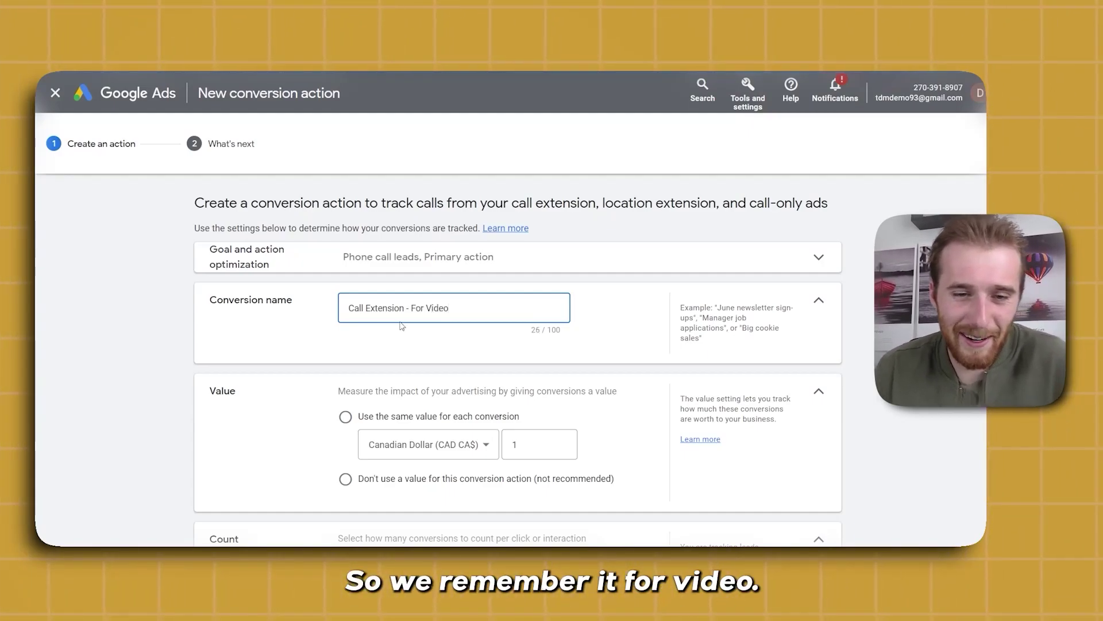
scroll(357, 404, "down", 2)
scroll(357, 404, "down", 1)
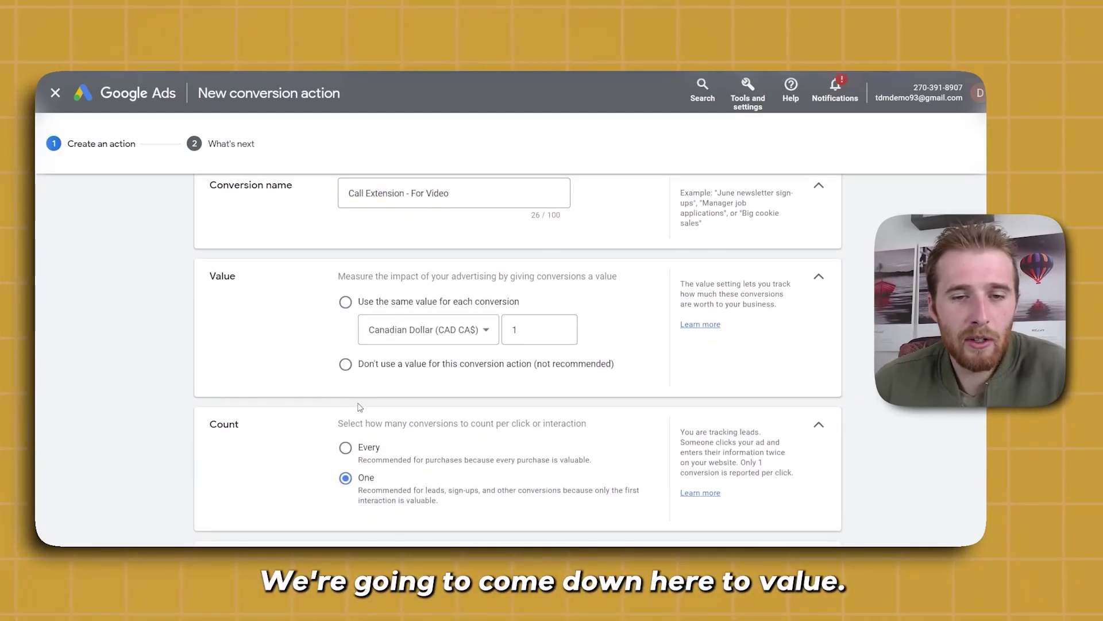
left_click(345, 365)
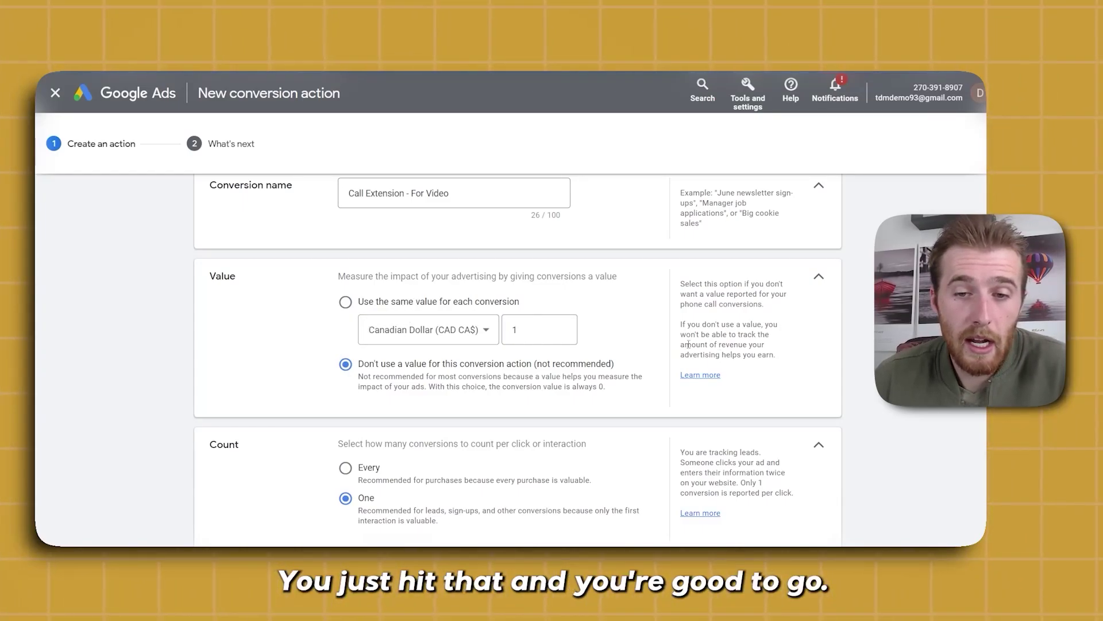
scroll(646, 382, "down", 1)
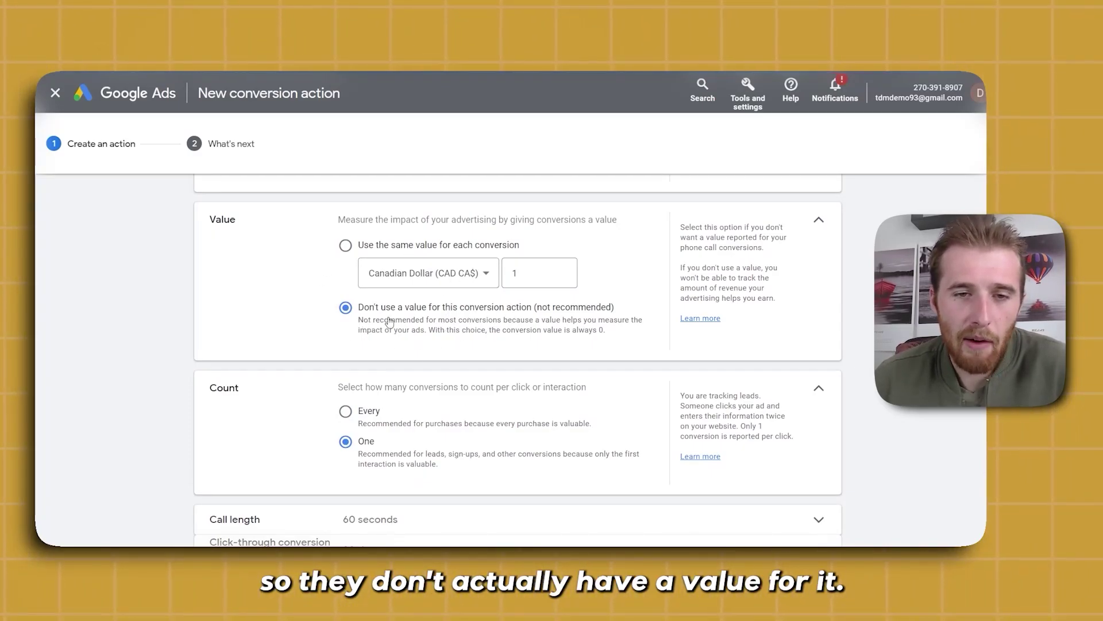
scroll(626, 328, "down", 2)
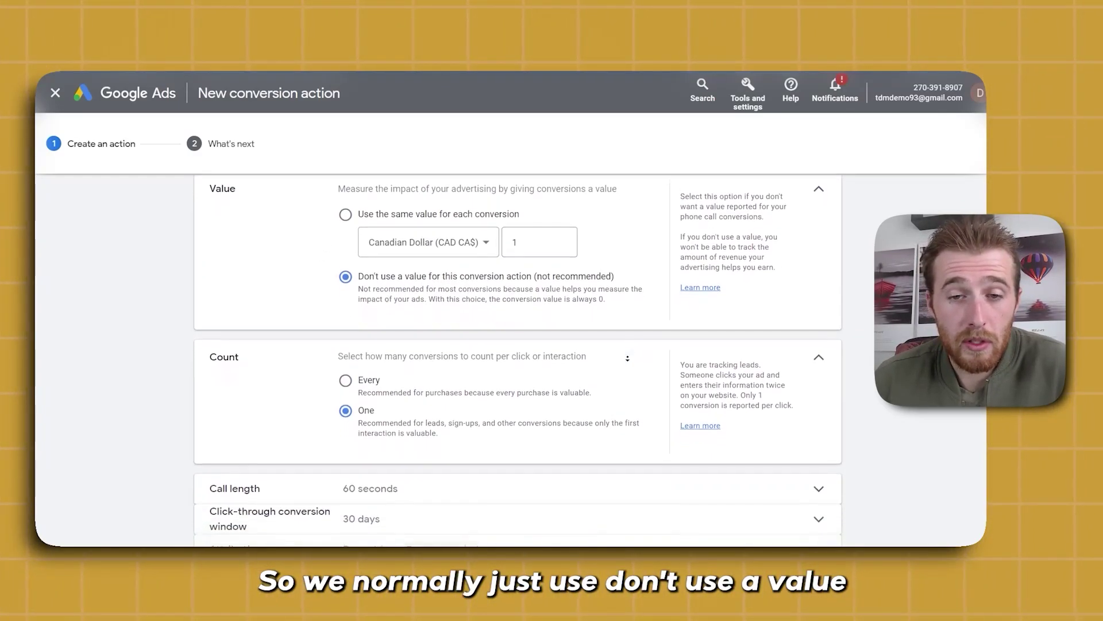
scroll(623, 343, "down", 2)
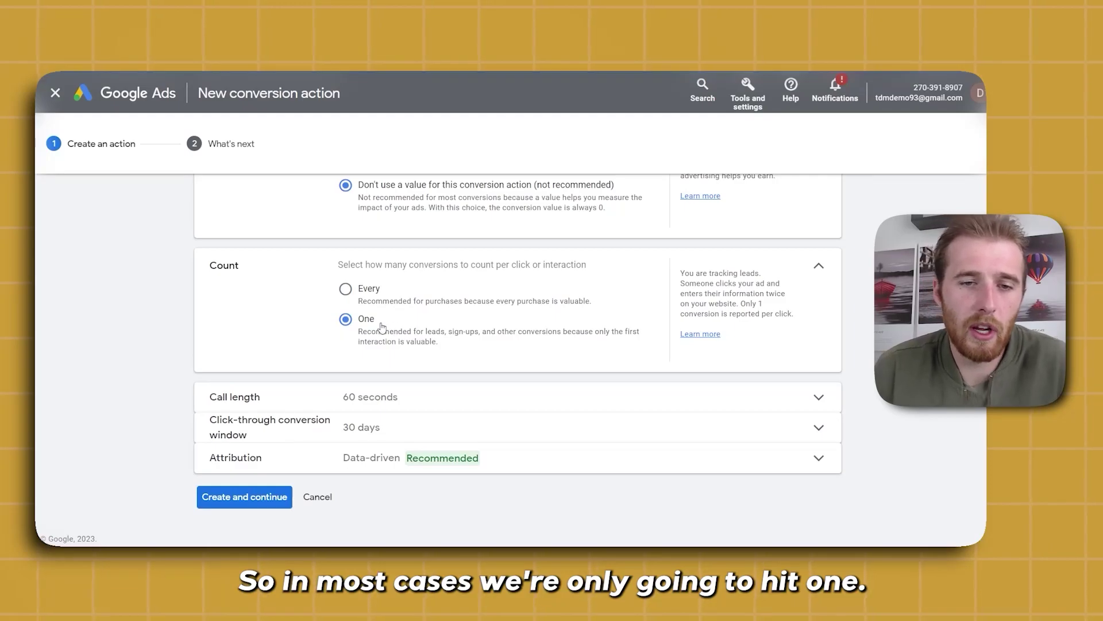
left_click_drag(362, 332, 503, 344)
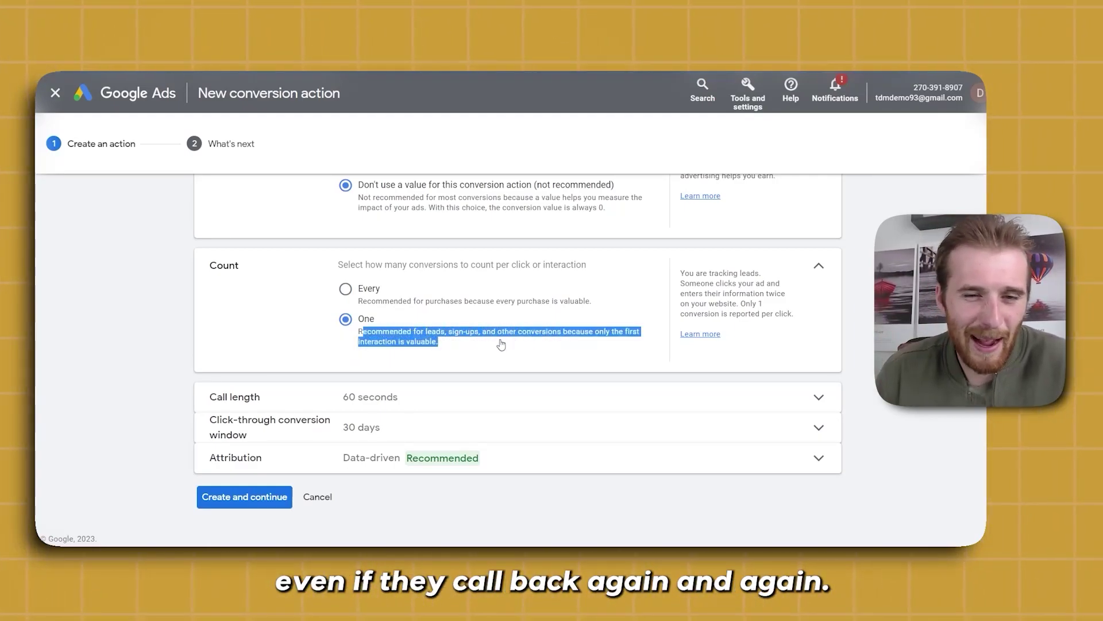
left_click_drag(541, 301, 392, 307)
left_click(382, 289)
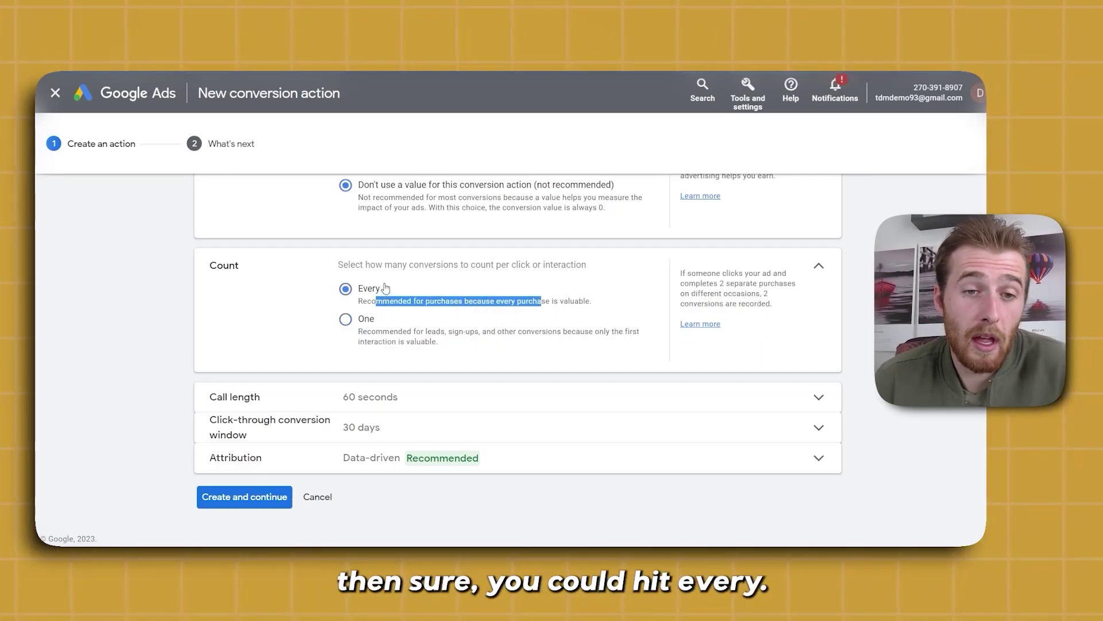
left_click(368, 319)
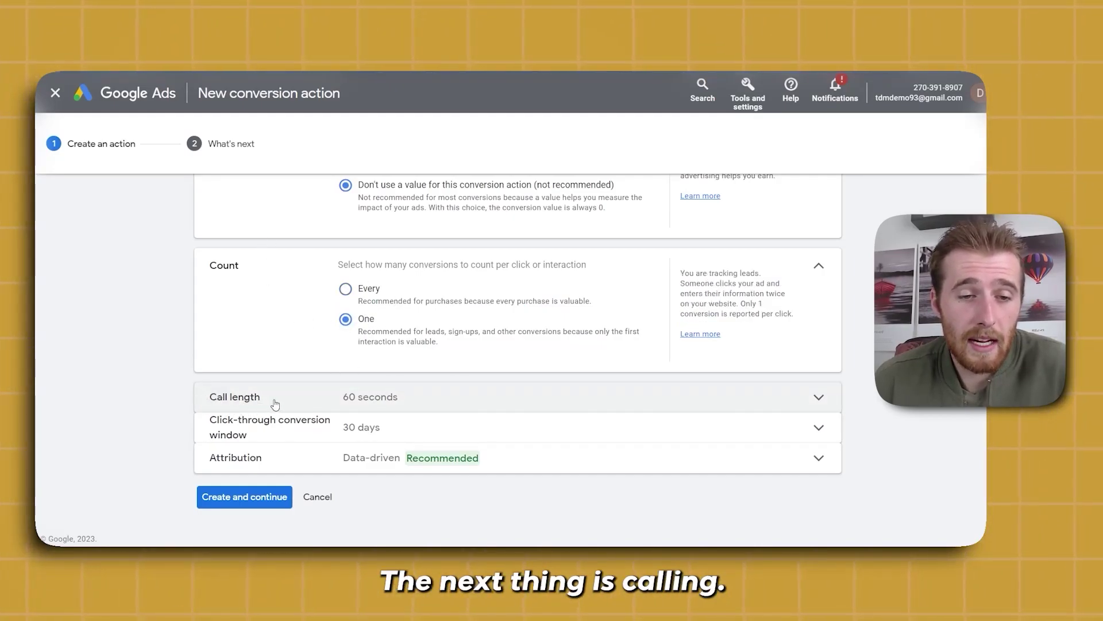
- Set the minimum call length to 1 second
left_click(229, 397)
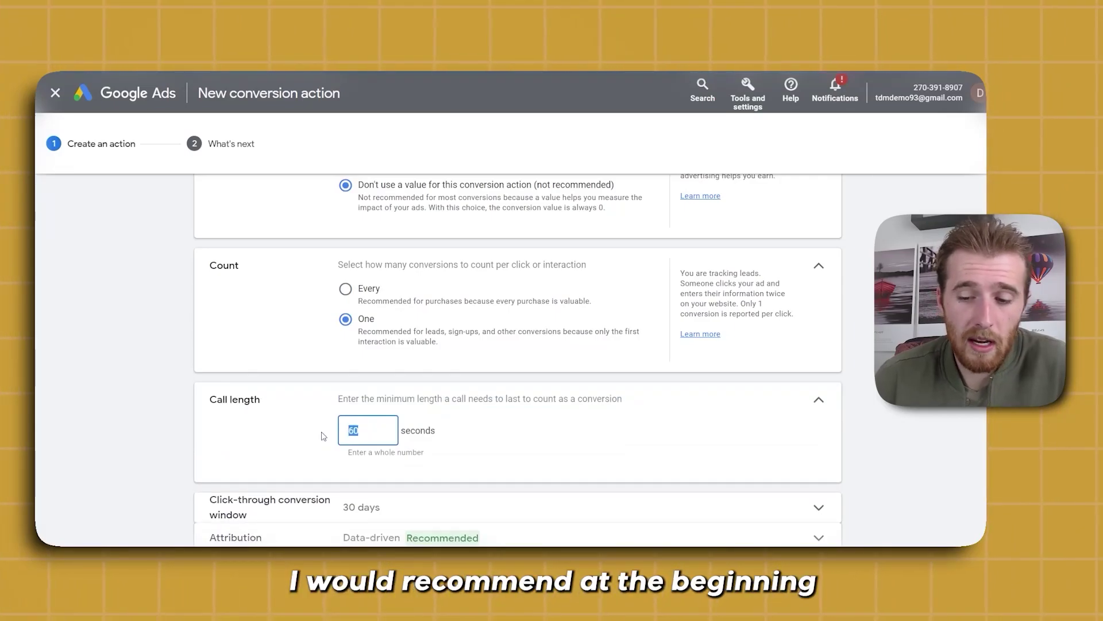
type("1")
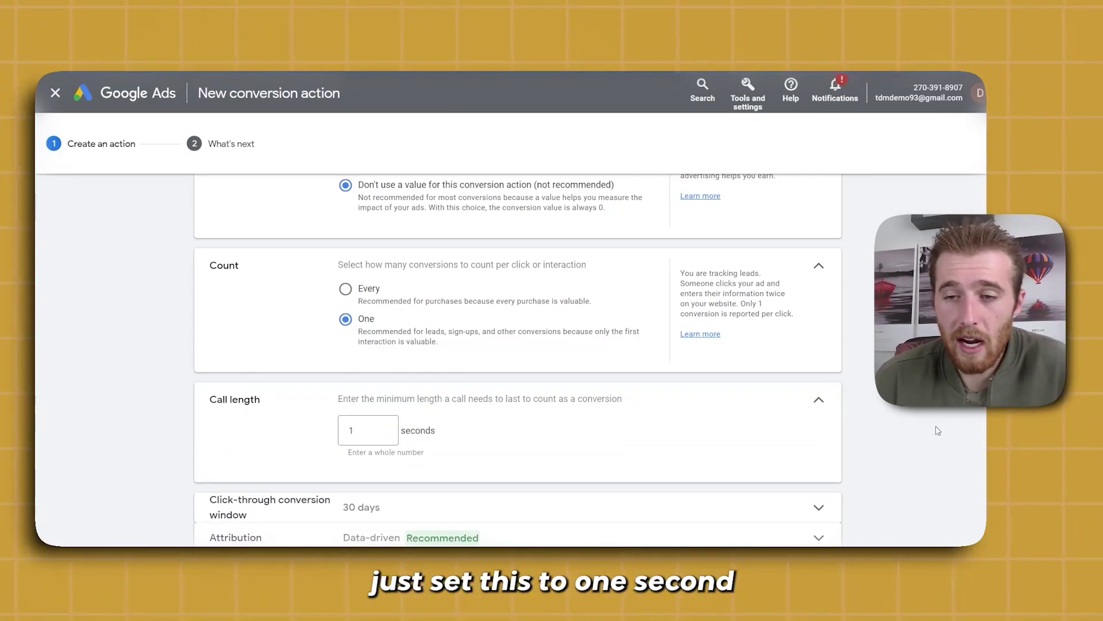
scroll(867, 360, "down", 2)
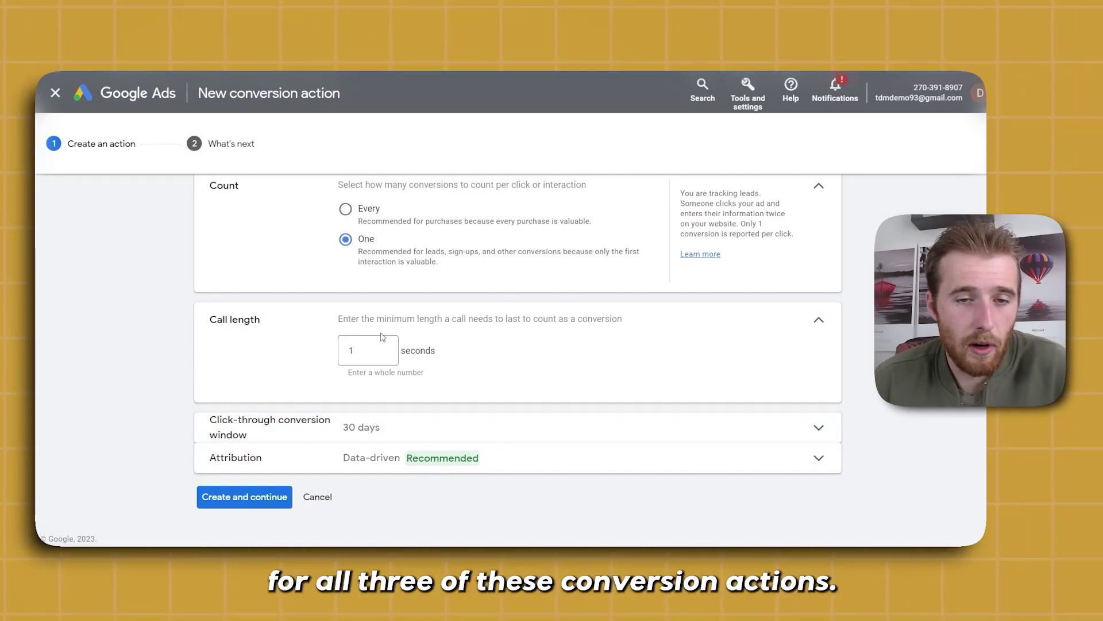
- Keep the click-through conversion window at 30 days
left_click(243, 433)
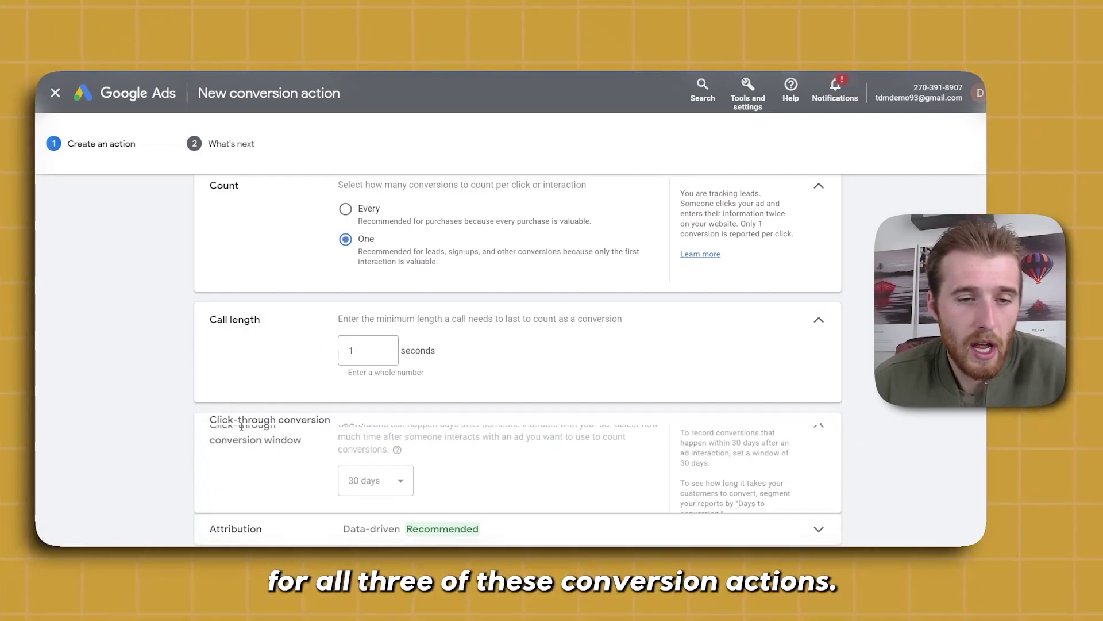
scroll(177, 346, "down", 3)
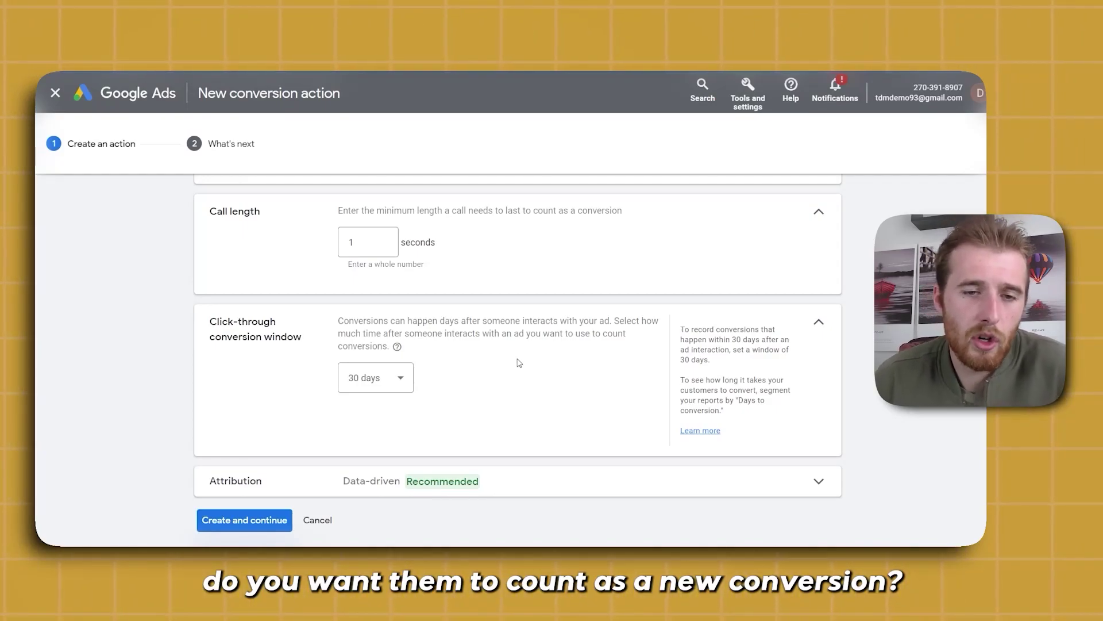
left_click(378, 394)
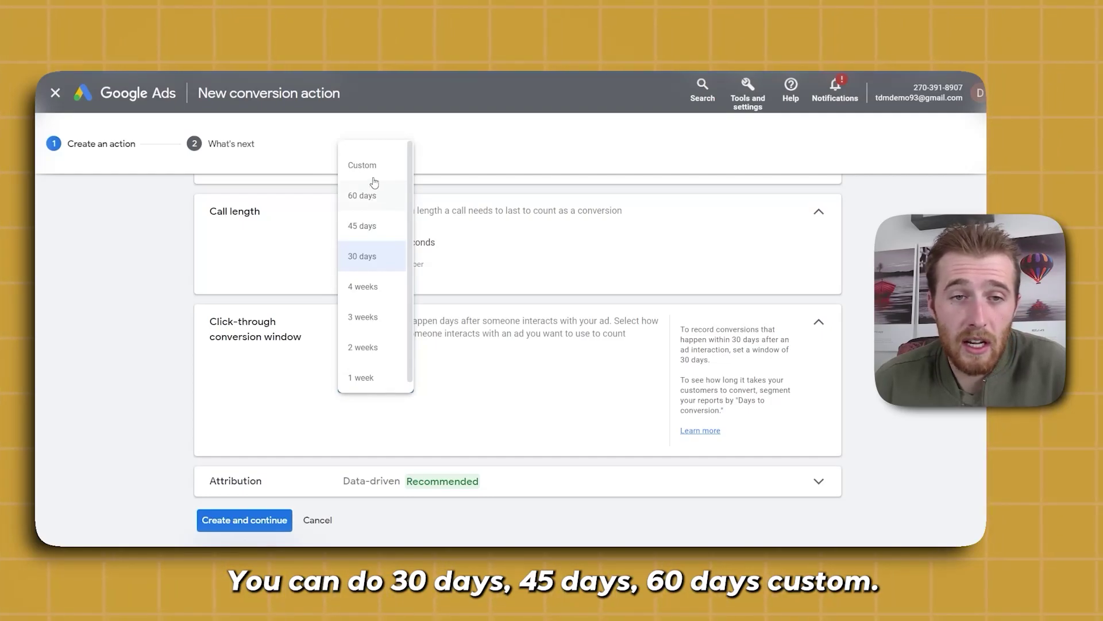
left_click(365, 255)
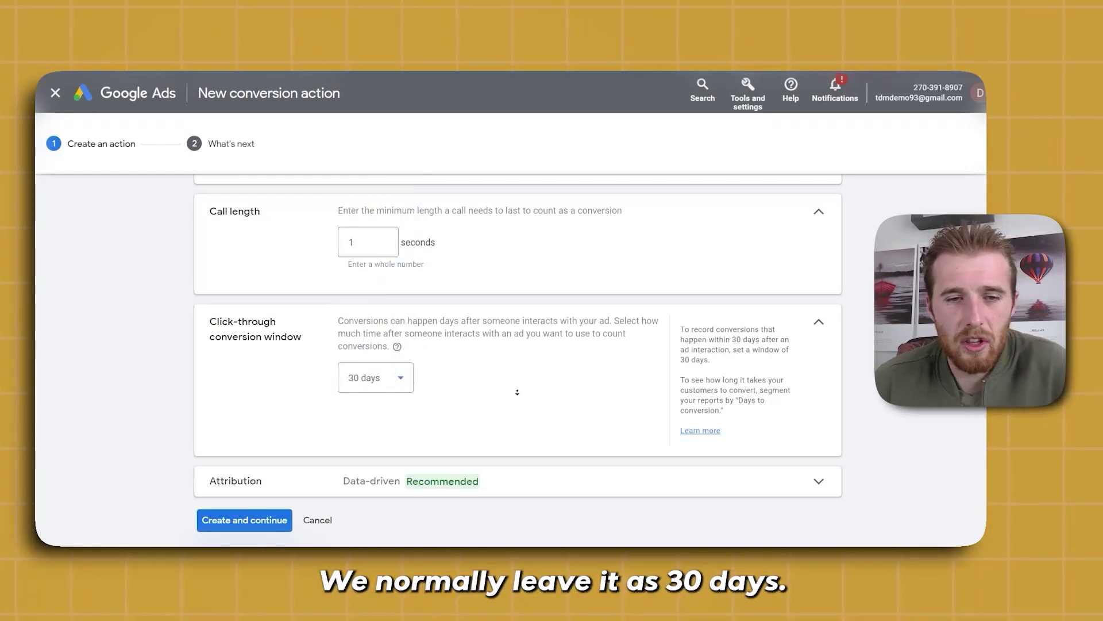
scroll(506, 385, "down", 1)
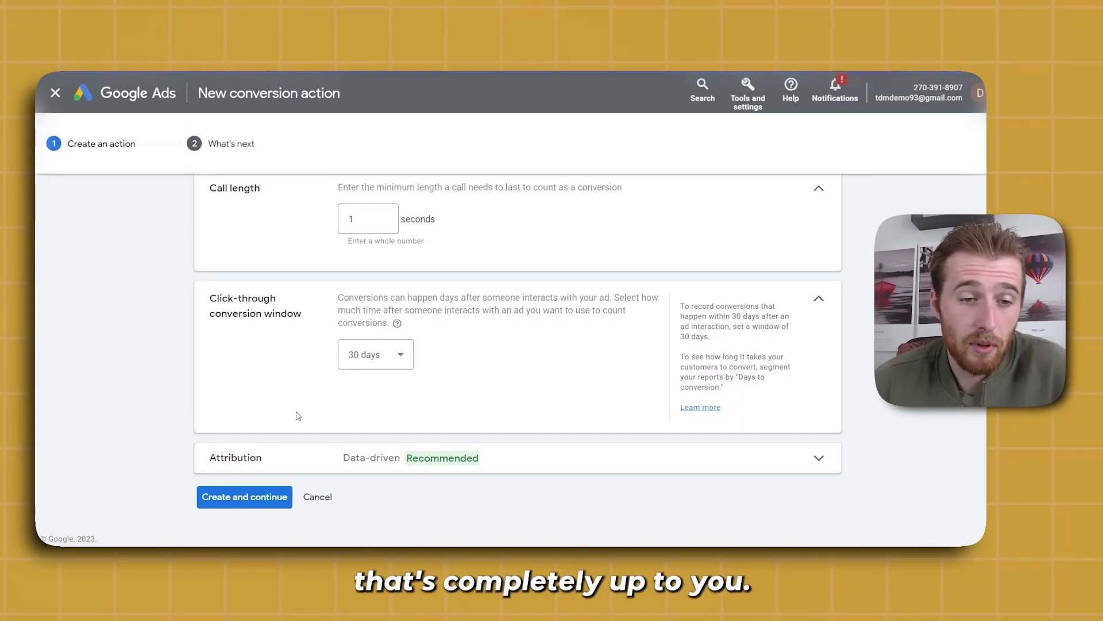
- Keep the attribution model on Data-driven (Recommended) after reviewing the Last click alternative
left_click(414, 458)
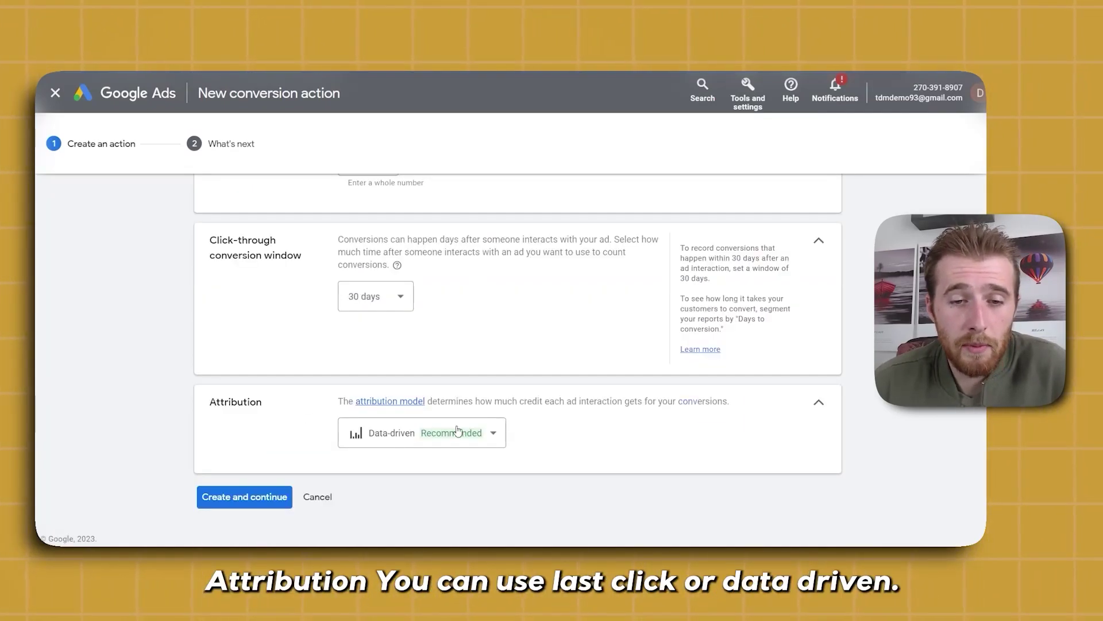
left_click(457, 431)
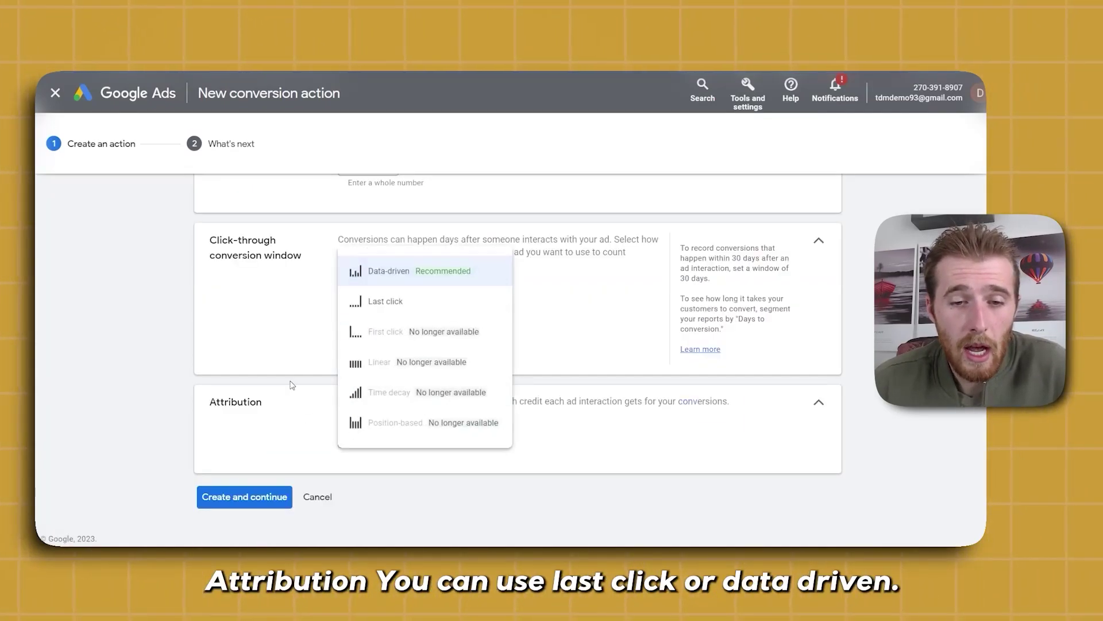
left_click(414, 278)
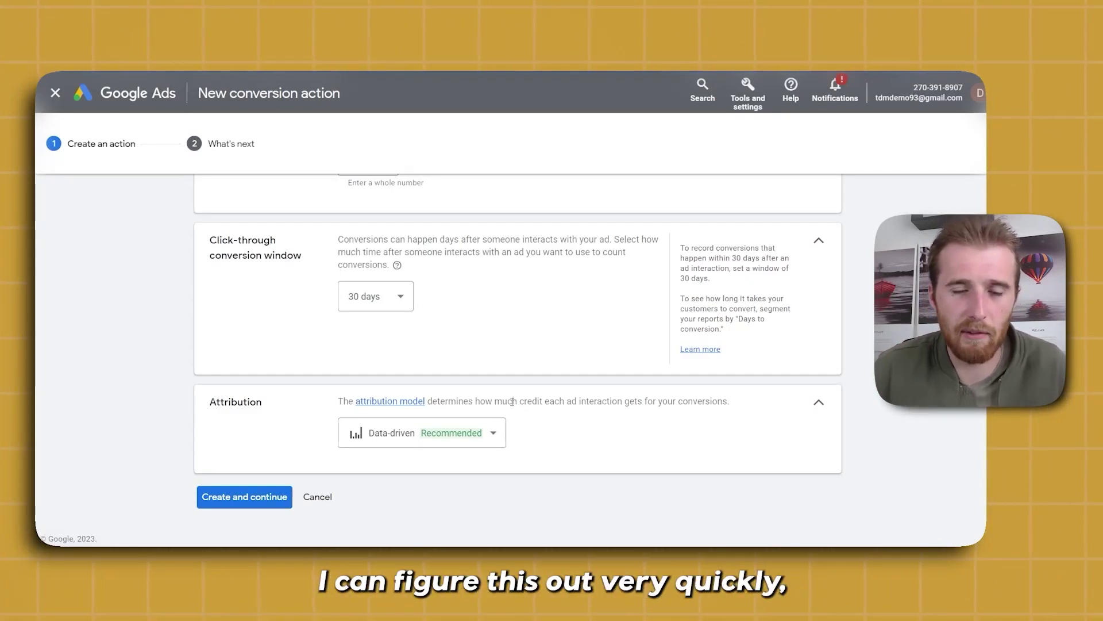
left_click(449, 440)
mouse_move(401, 305)
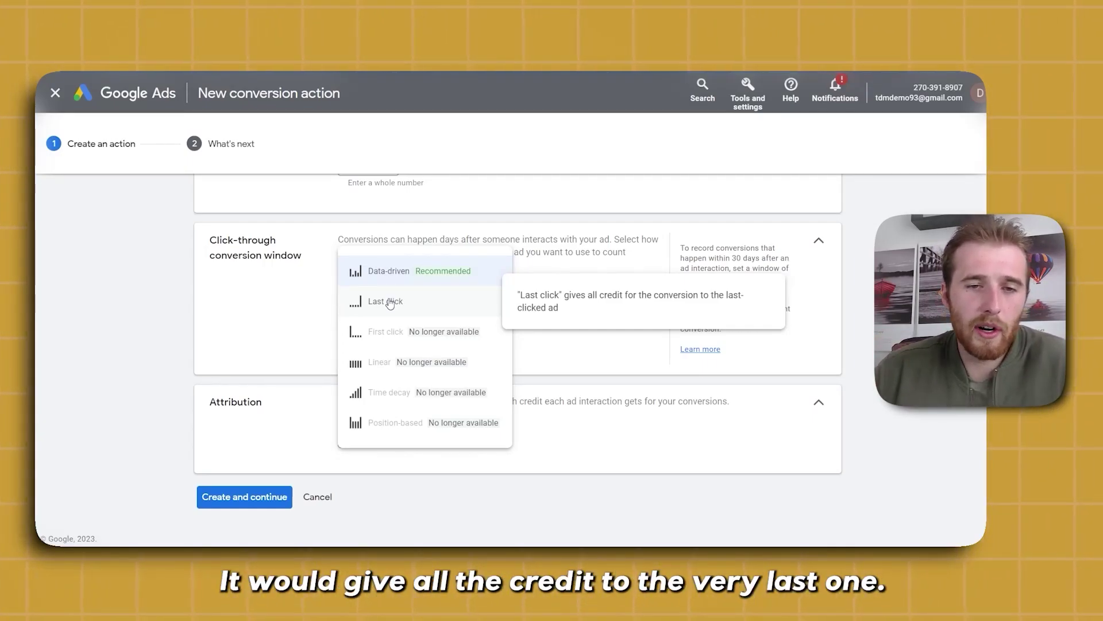
left_click(559, 443)
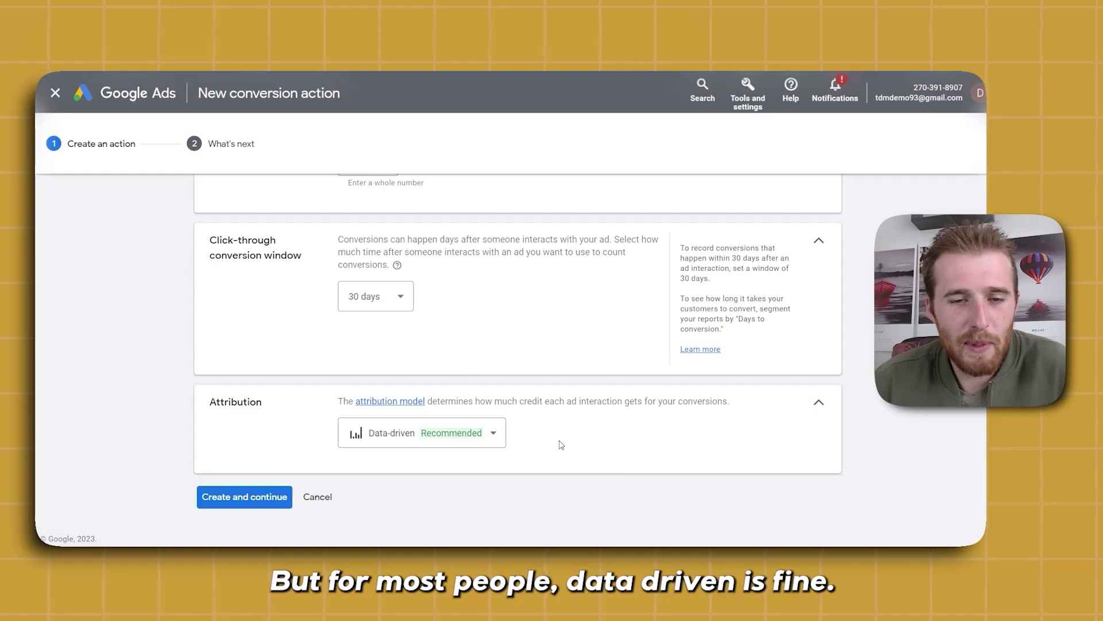
- Create the Call Extension - For Video conversion action and return to the Conversions summary
left_click(220, 500)
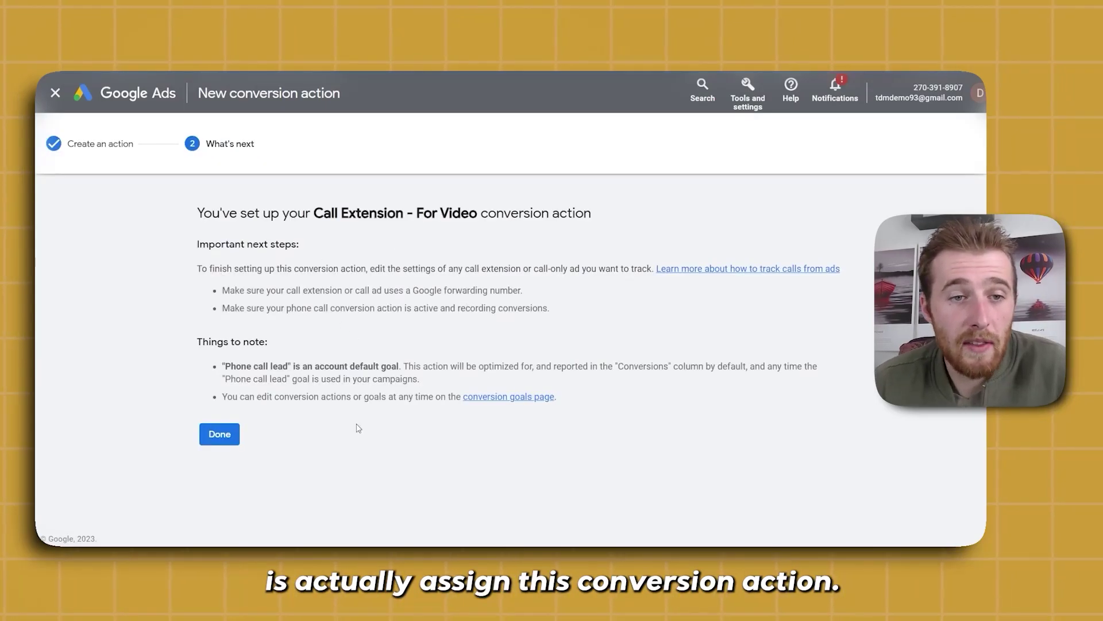
left_click_drag(305, 212, 632, 245)
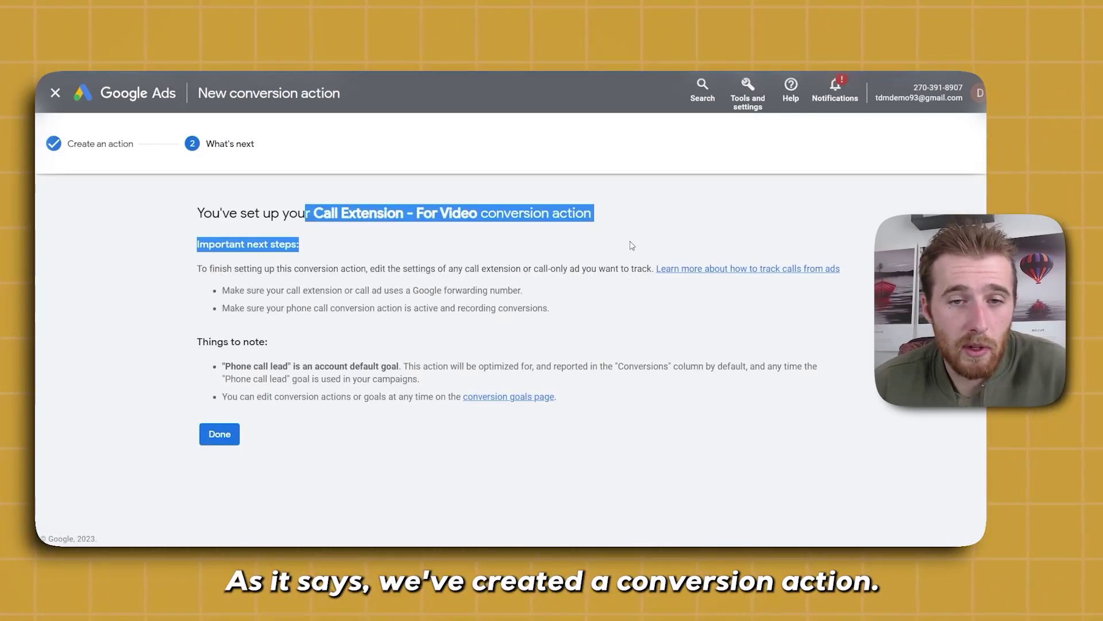
left_click(316, 367)
left_click(232, 439)
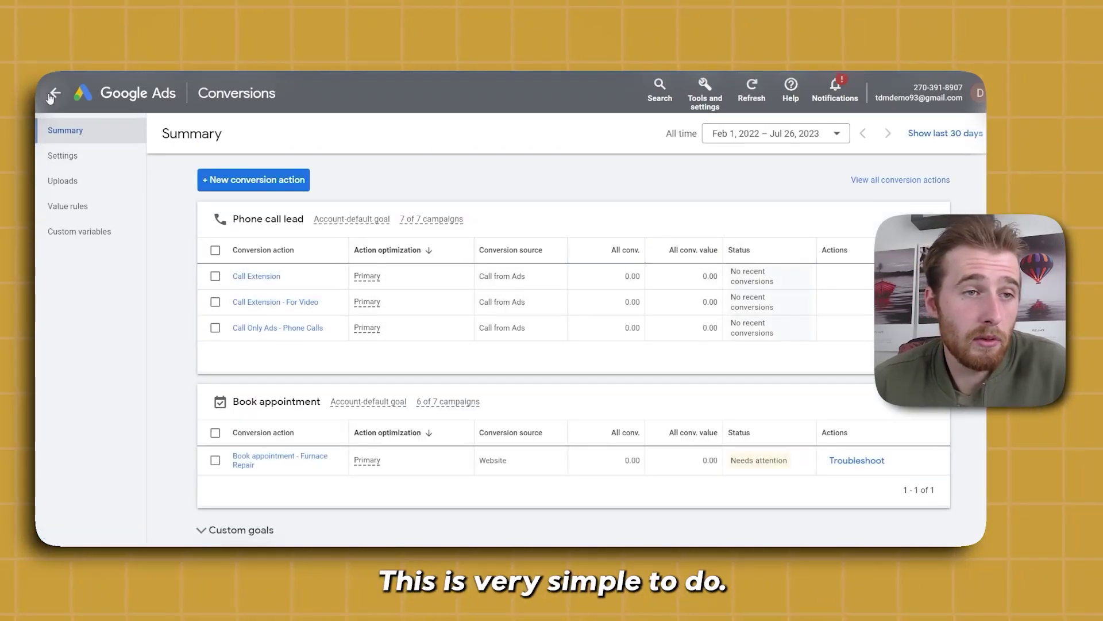
- Show the Call assets of Call Only Campaign - Elite Pools and bring up the call asset's edit choices
left_click(52, 94)
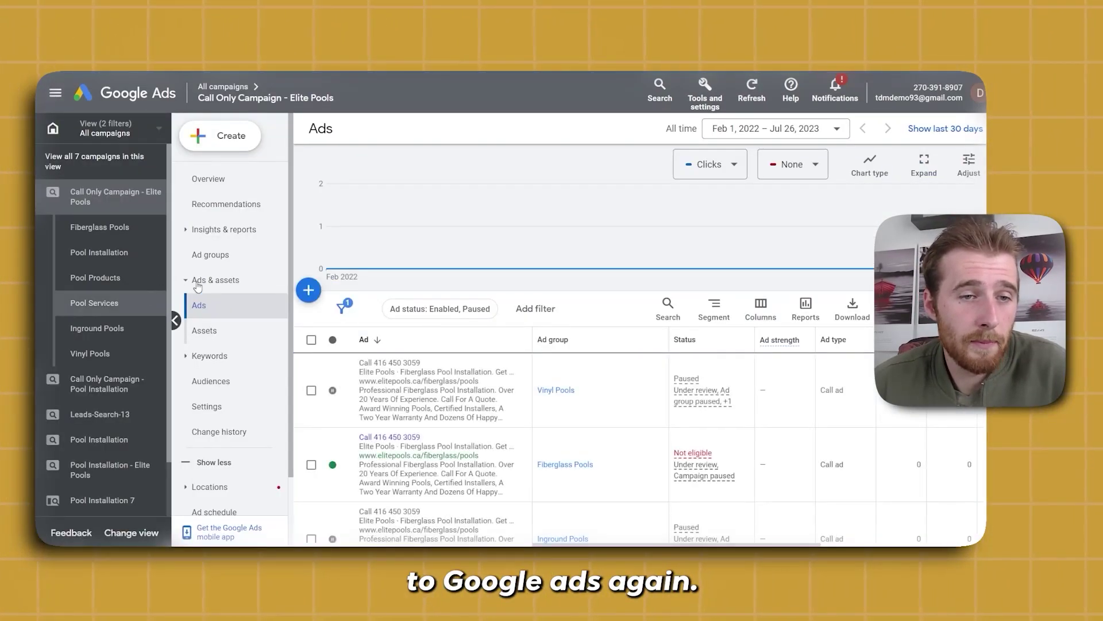
left_click(244, 355)
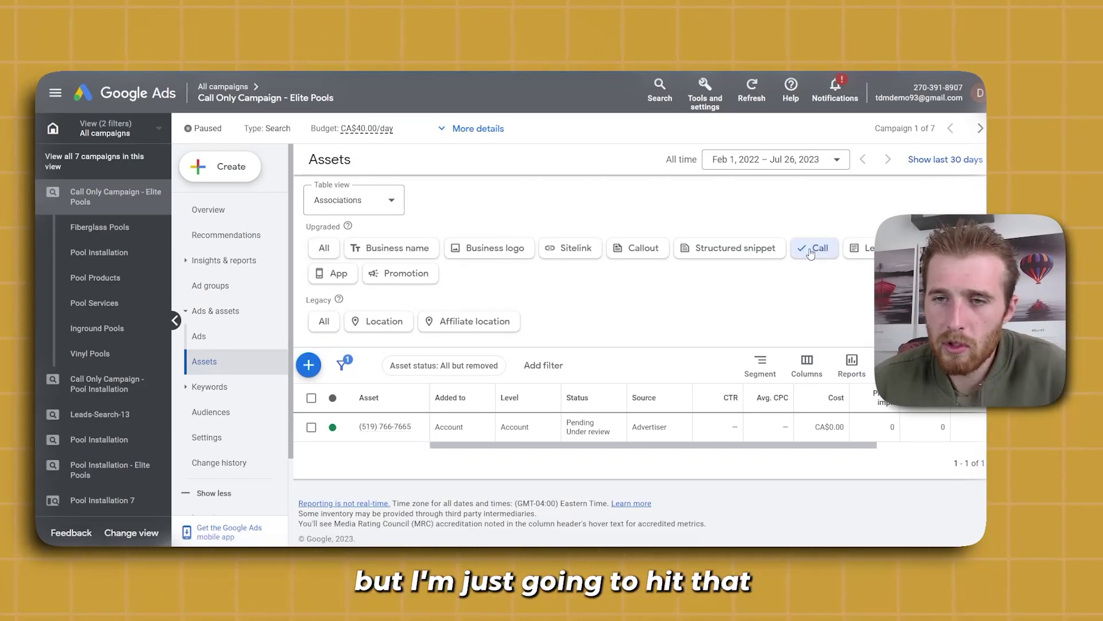
mouse_move(419, 429)
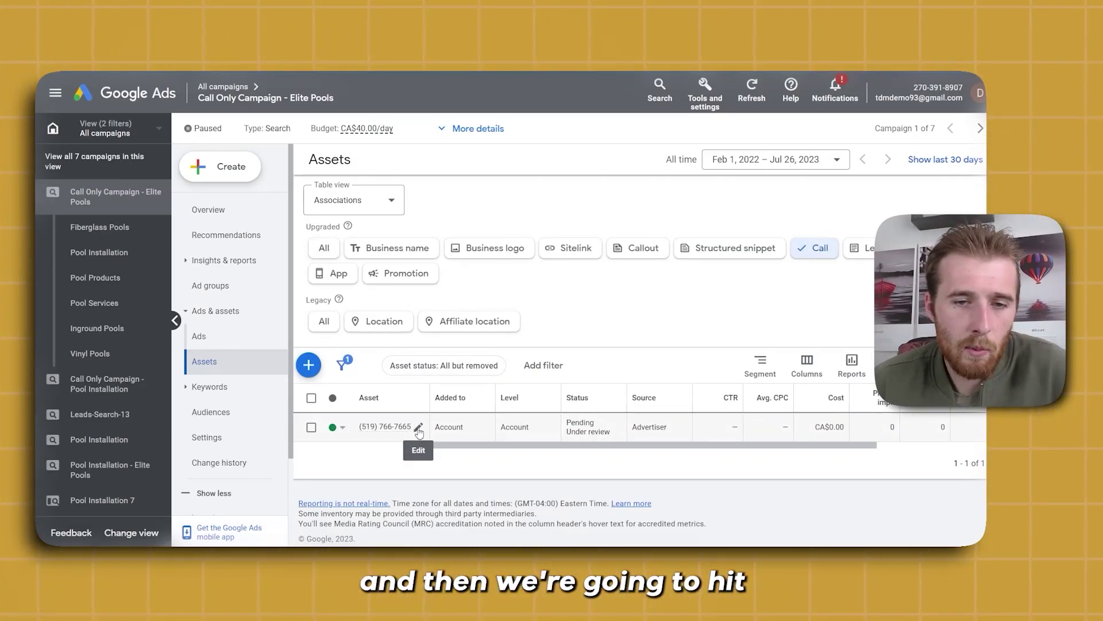
left_click(419, 429)
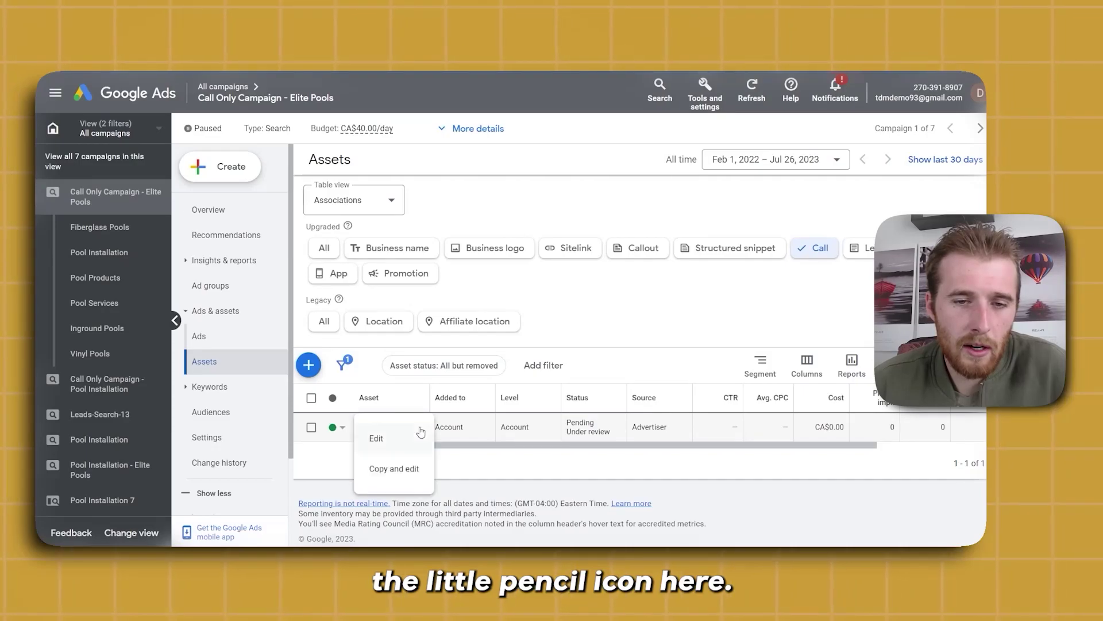
- Set the call asset's conversion action to Call Extension - For Video and save it
left_click(375, 438)
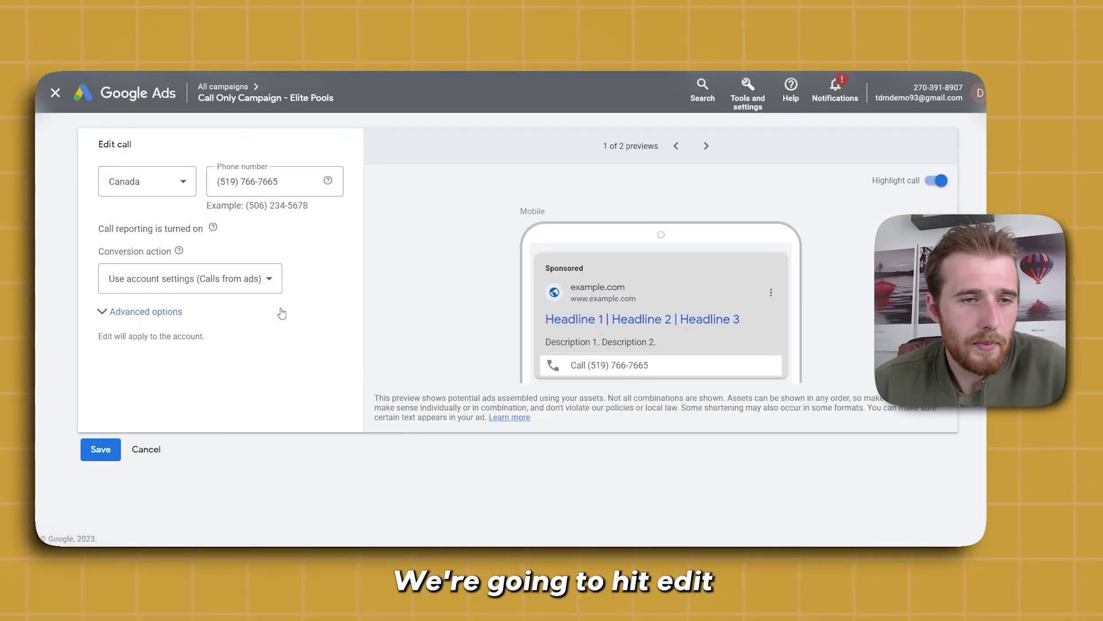
left_click(184, 280)
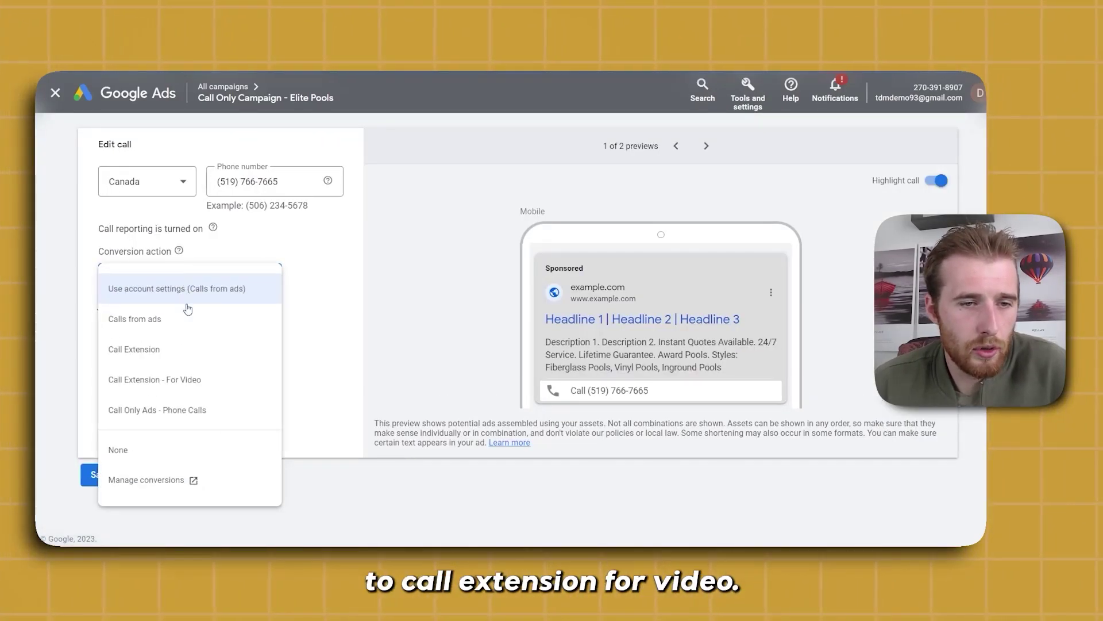
left_click(191, 387)
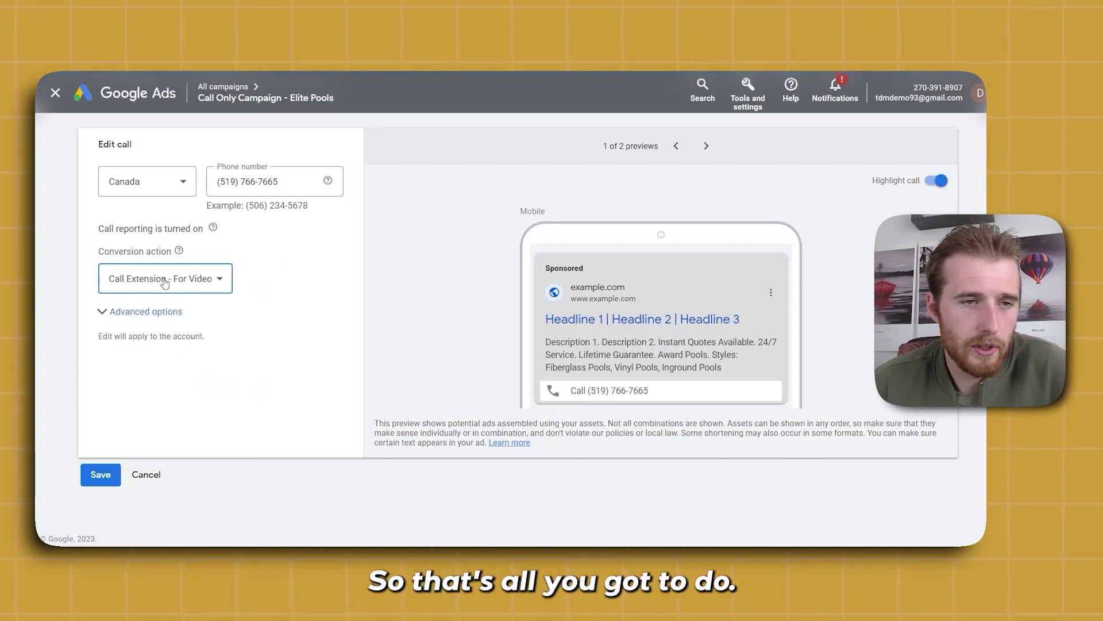
left_click_drag(172, 253, 96, 242)
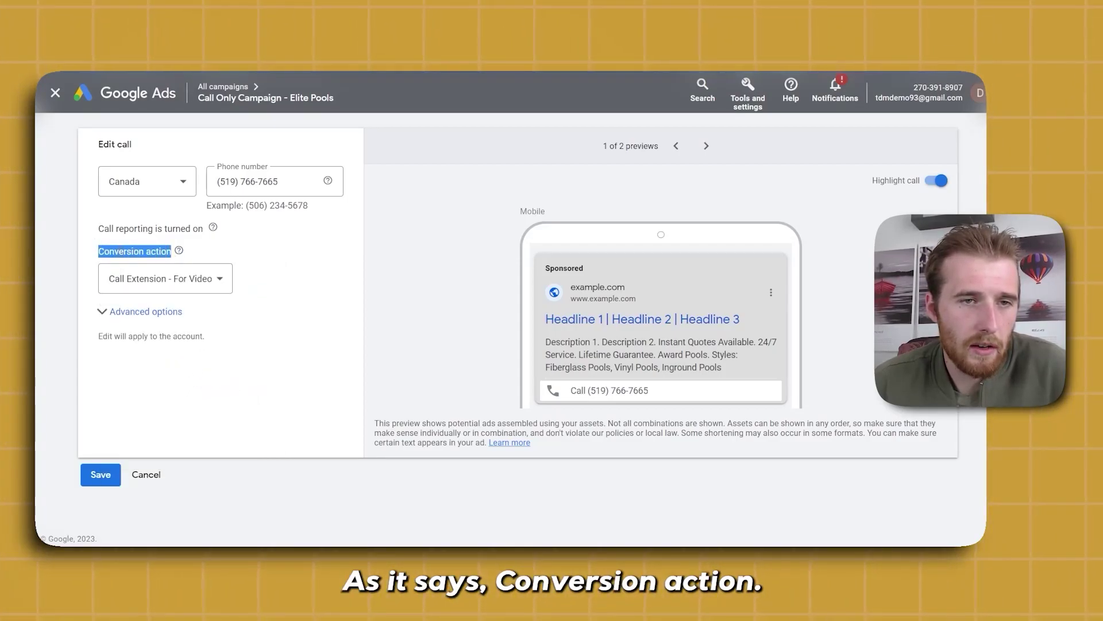
left_click(166, 278)
left_click(153, 384)
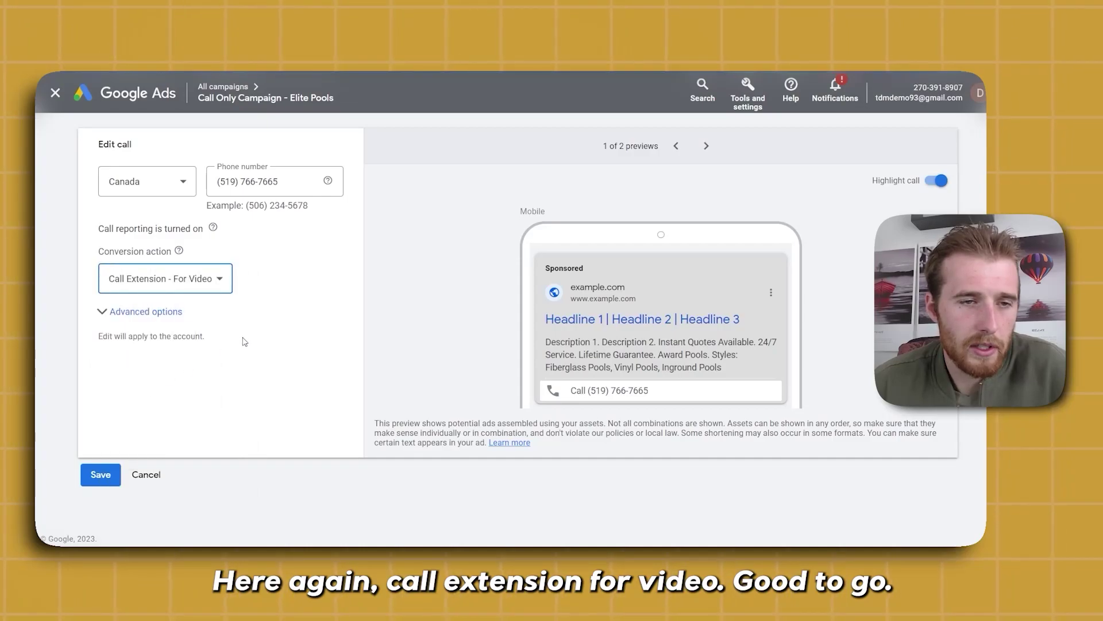
left_click(152, 313)
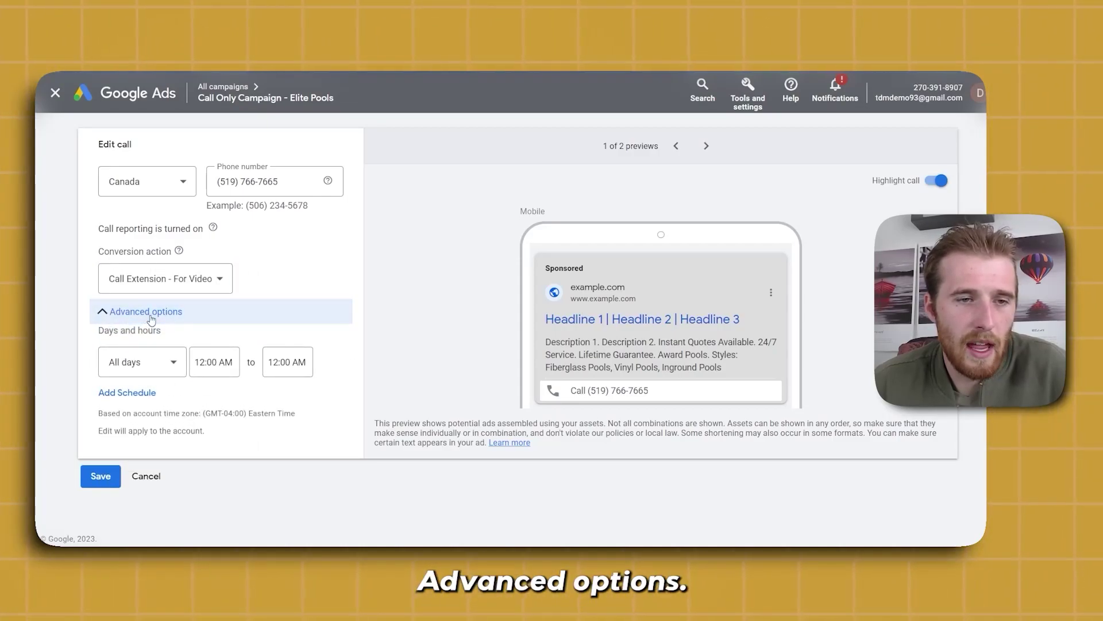
left_click(152, 314)
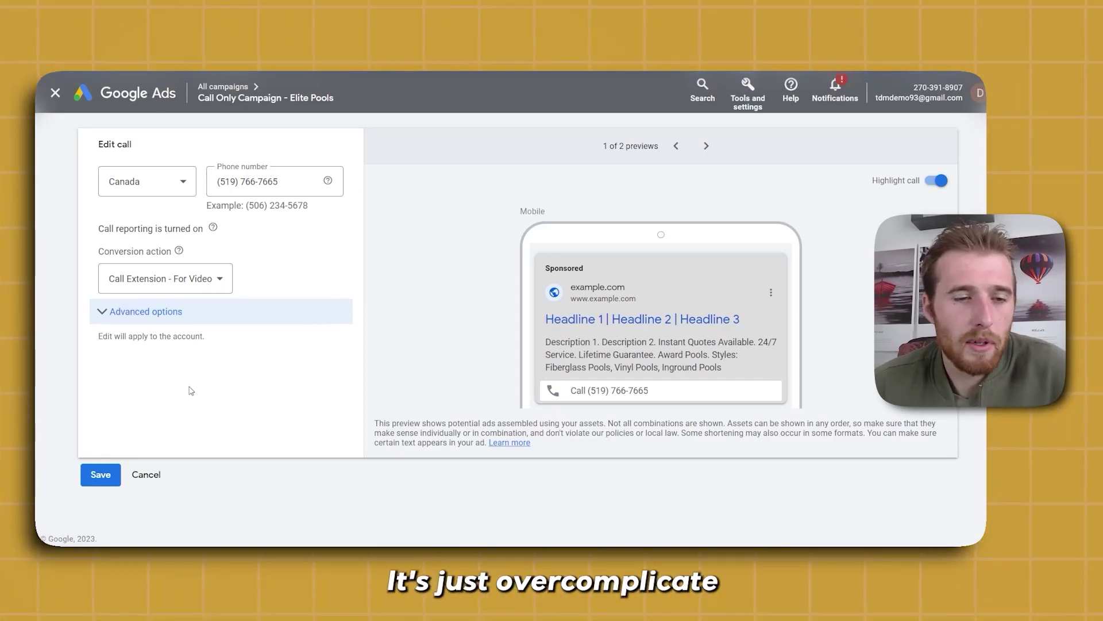
left_click(93, 476)
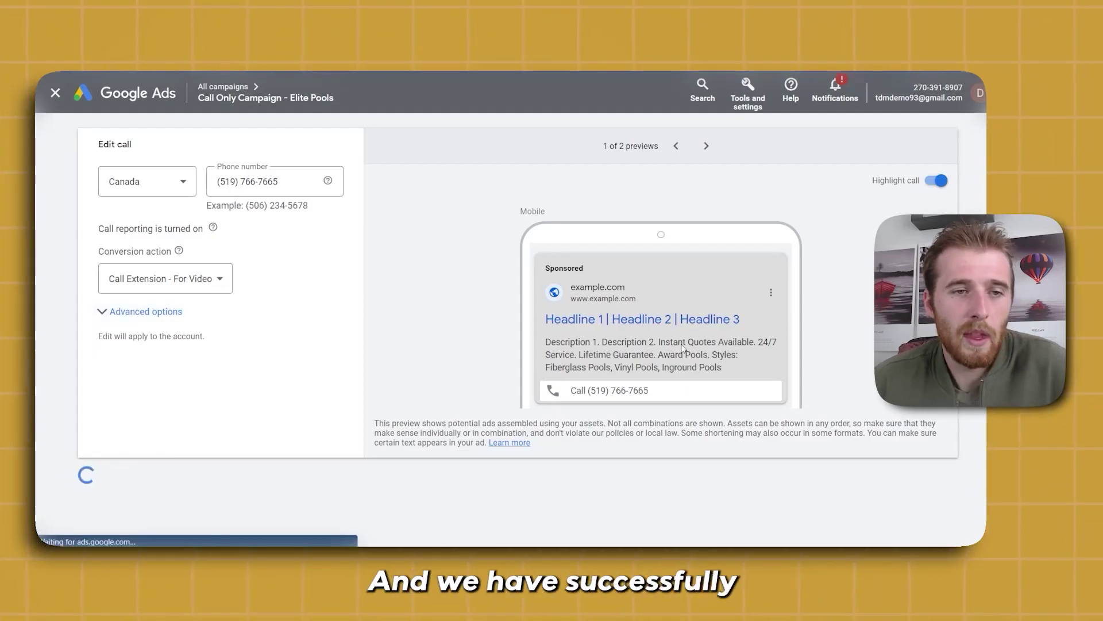
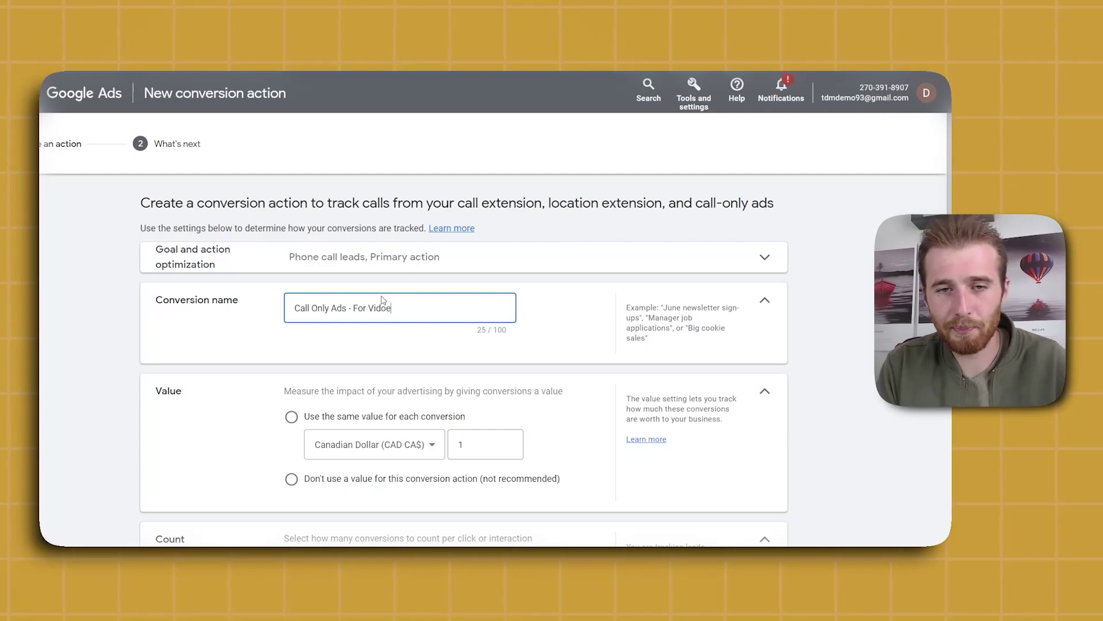
- Create the conversion with no value and a 1-second minimum call length, then view Elite Pools' assets
left_click(397, 345)
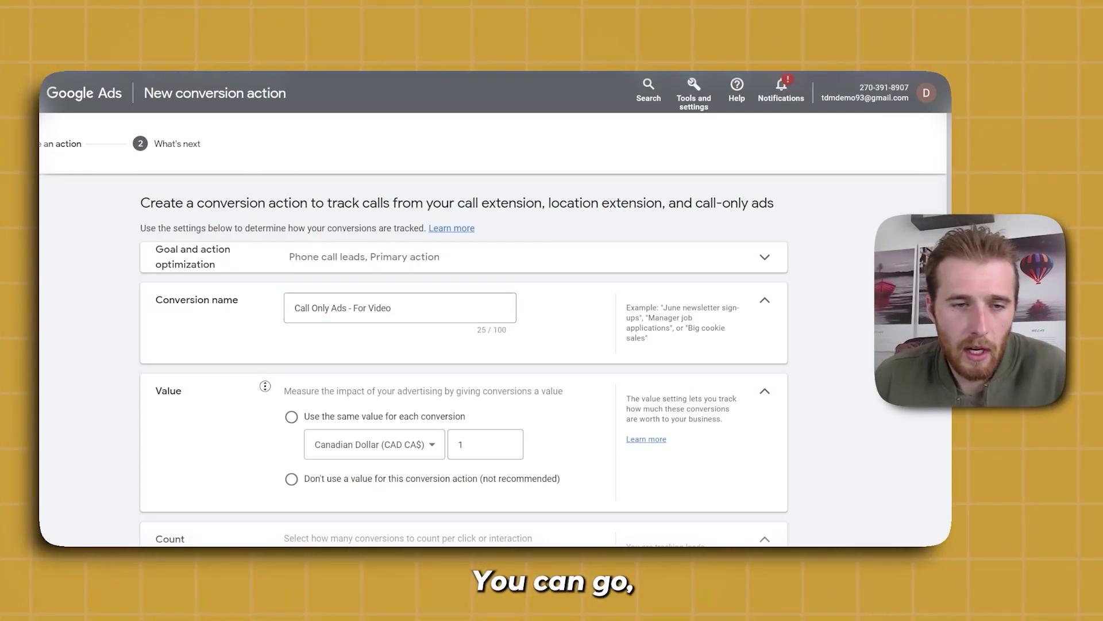
scroll(402, 365, "down", 2)
left_click(403, 367)
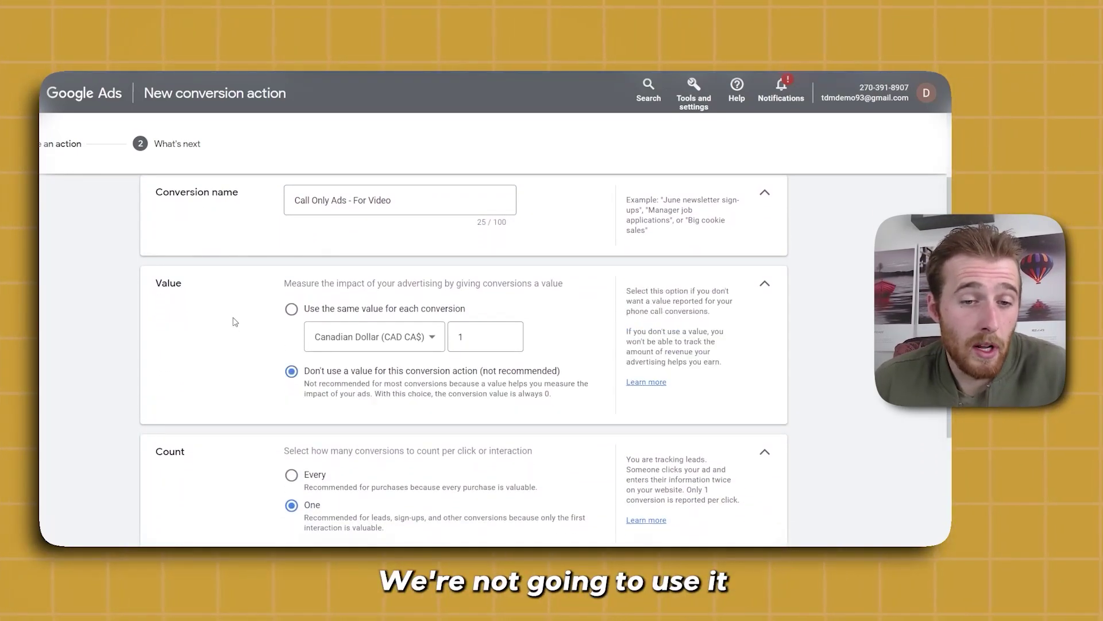
scroll(251, 386, "down", 3)
left_click(288, 436)
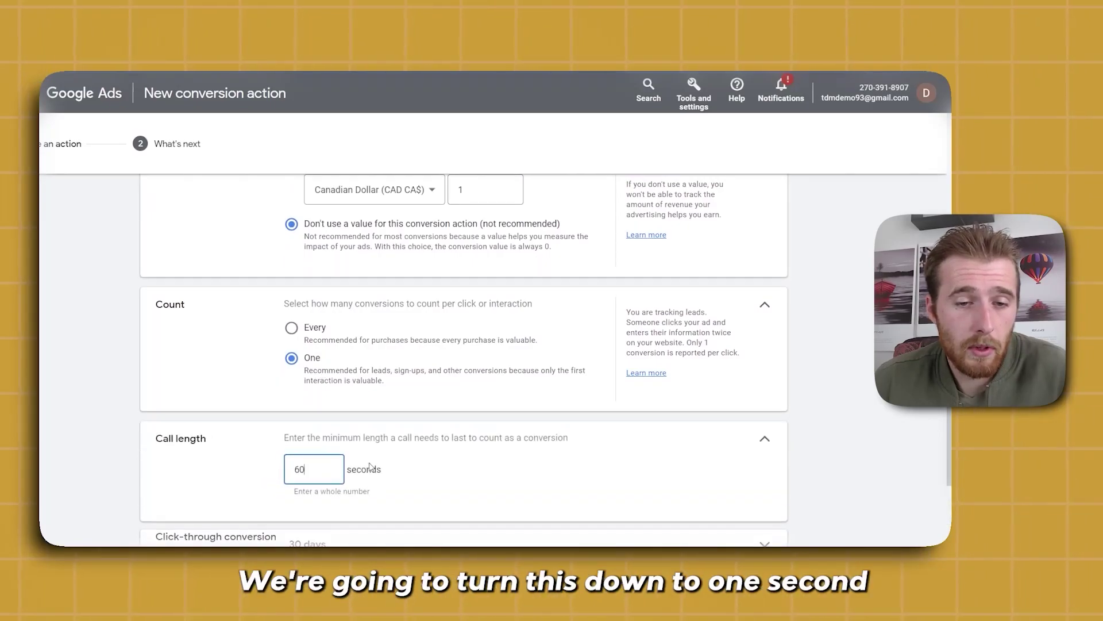
type("1")
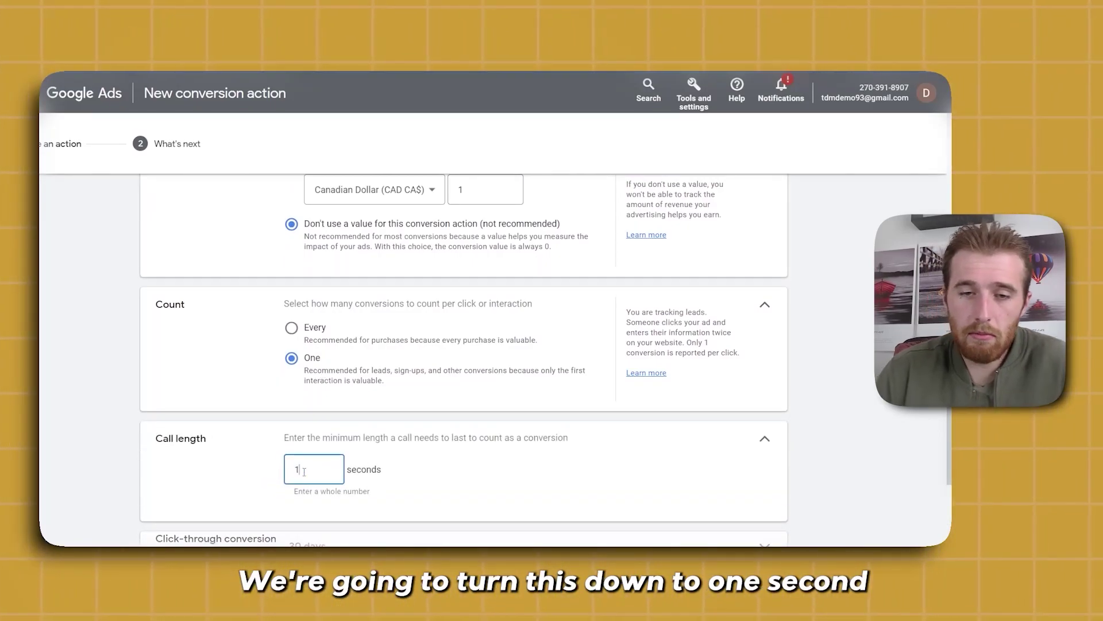
scroll(226, 387, "down", 2)
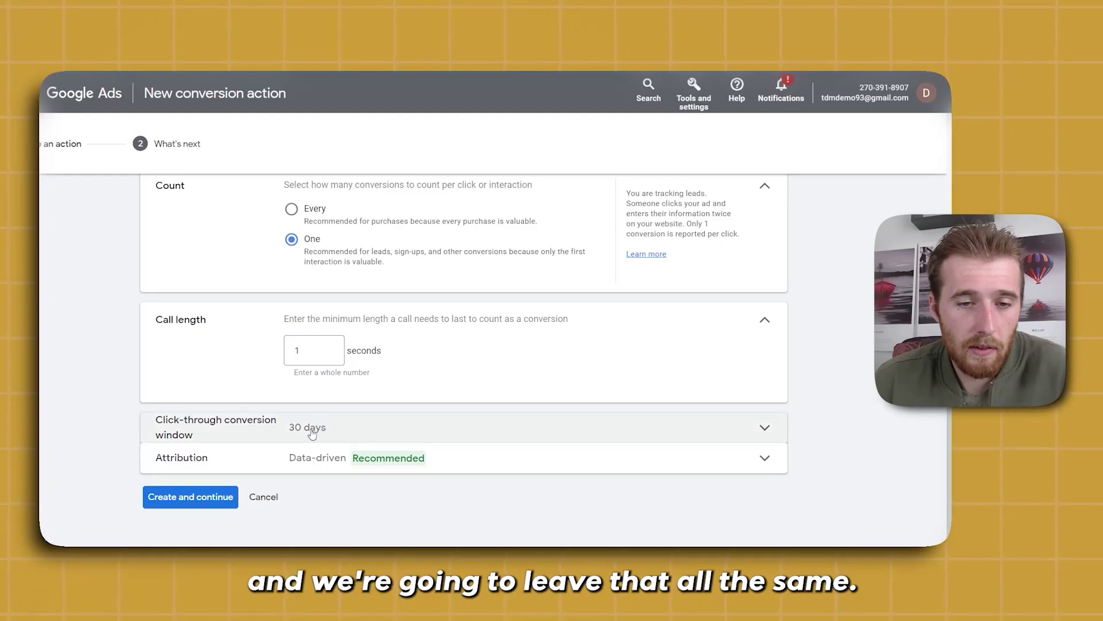
left_click(190, 500)
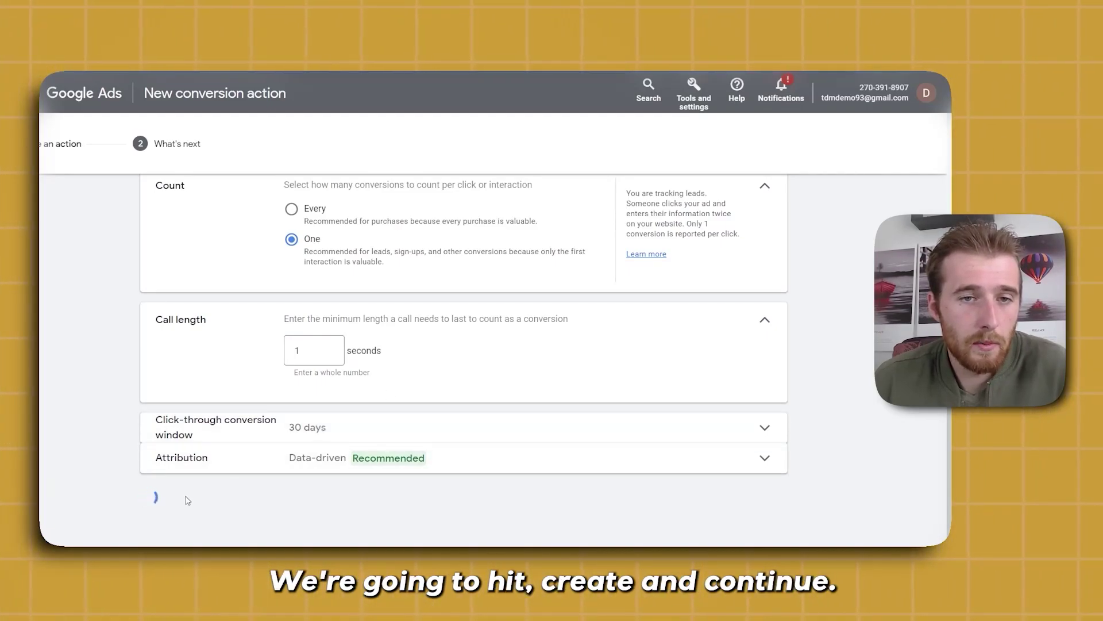
left_click(161, 435)
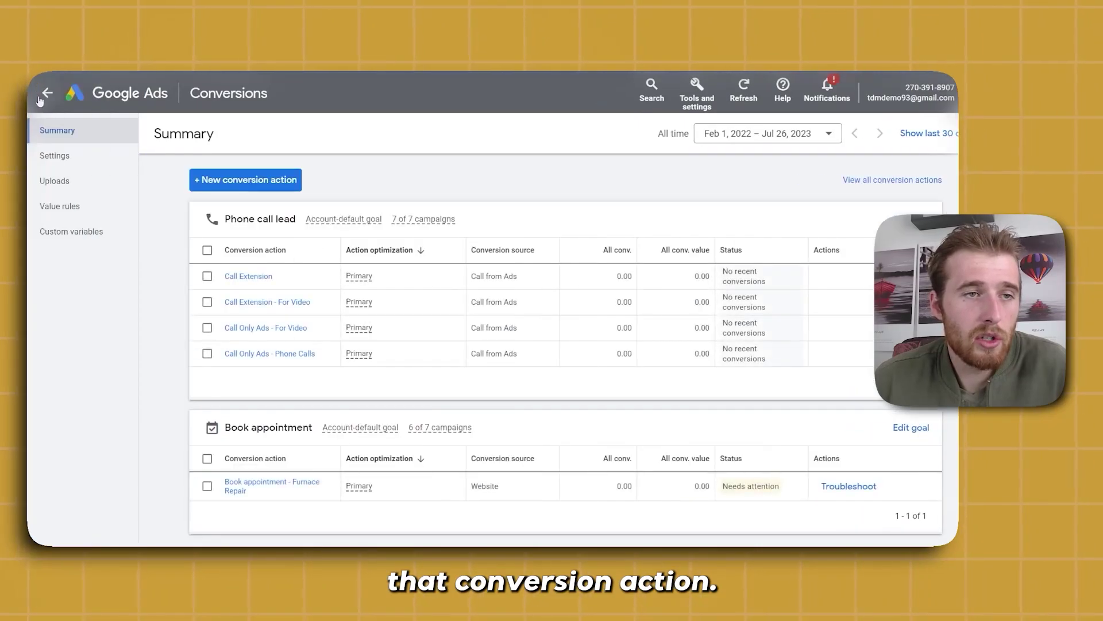
left_click(40, 99)
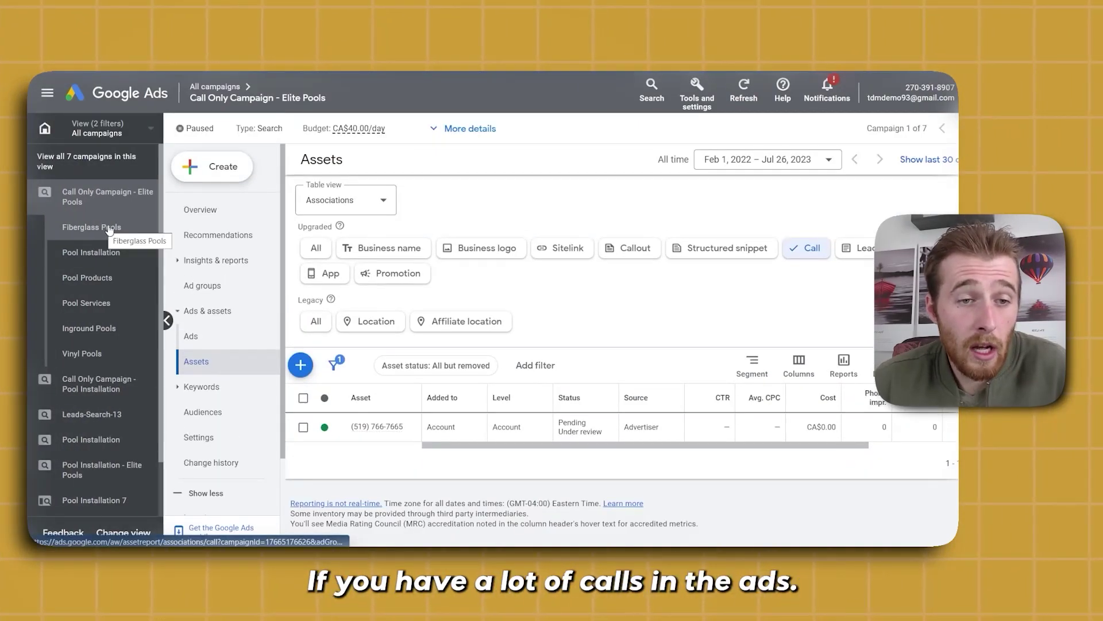
- In the Fiberglass Pools ads, switch the first call ad's conversion action to Call Only Ads - For Video
left_click(103, 228)
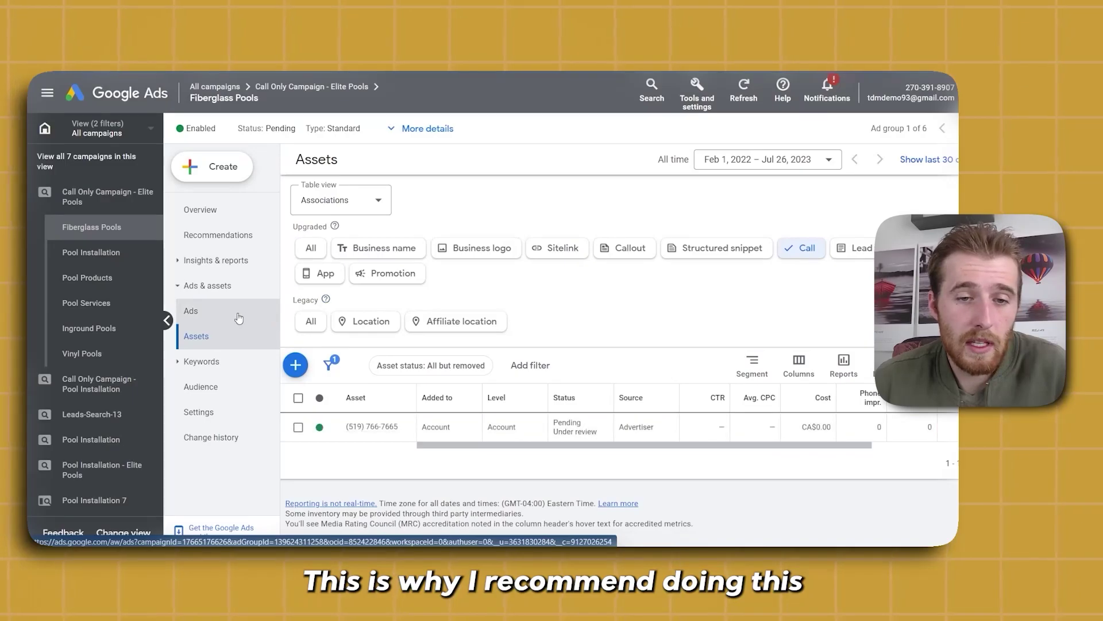
left_click(195, 310)
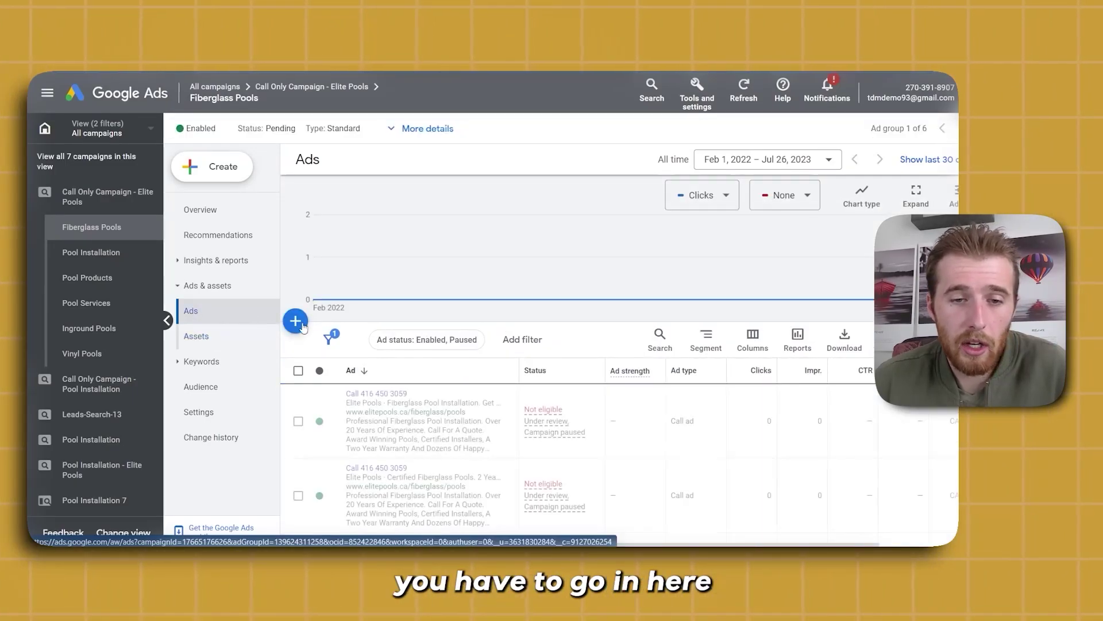
scroll(460, 339, "down", 2)
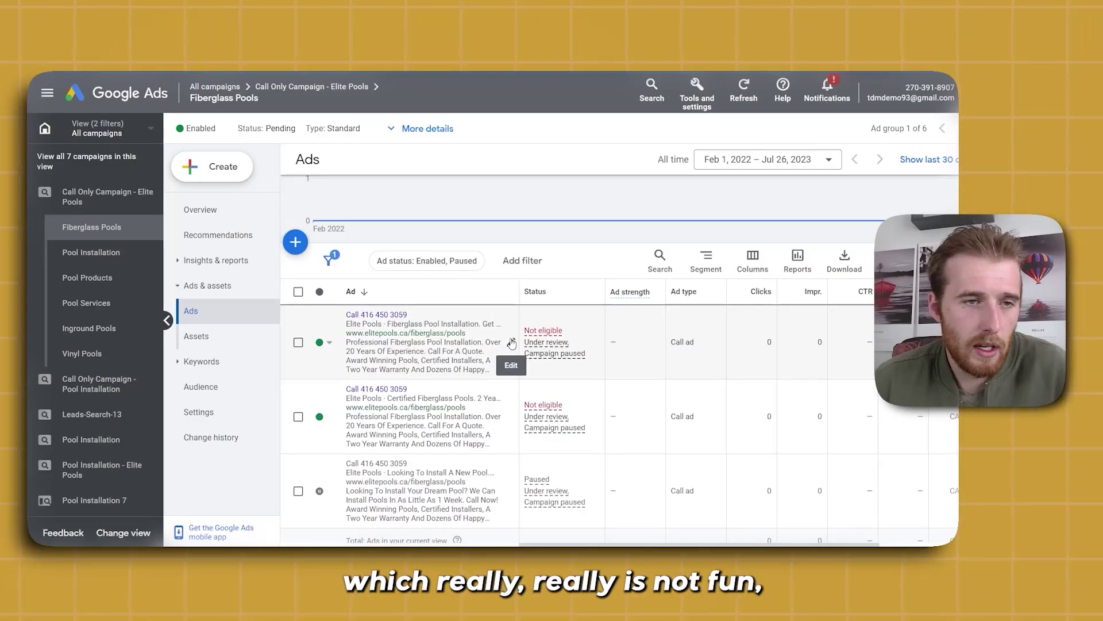
left_click(512, 343)
scroll(366, 341, "down", 8)
left_click(366, 342)
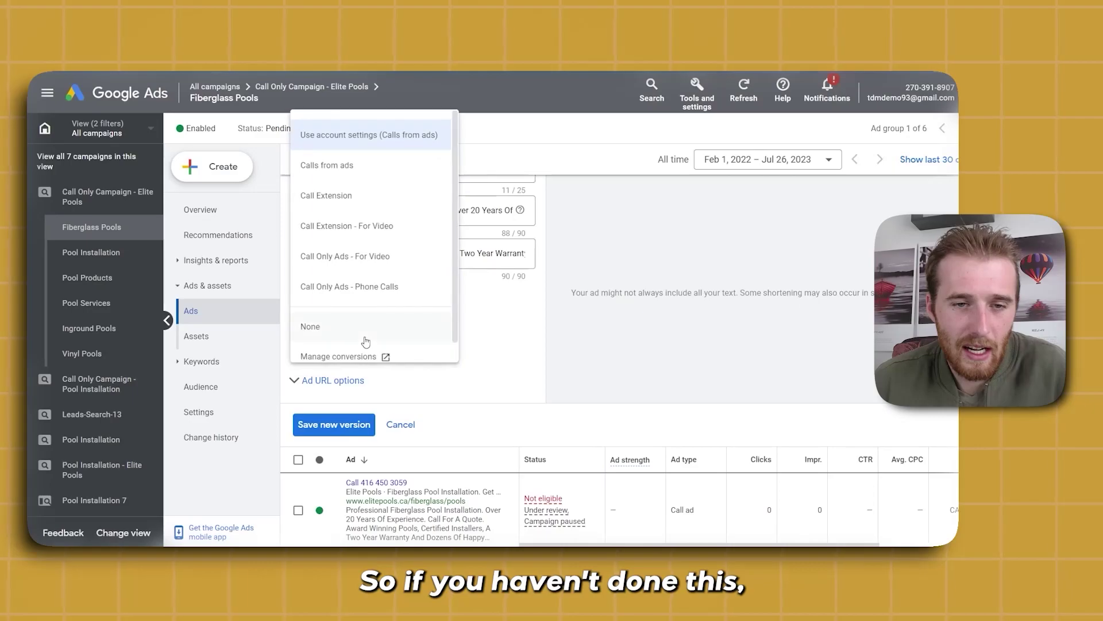
left_click(344, 265)
left_click(334, 424)
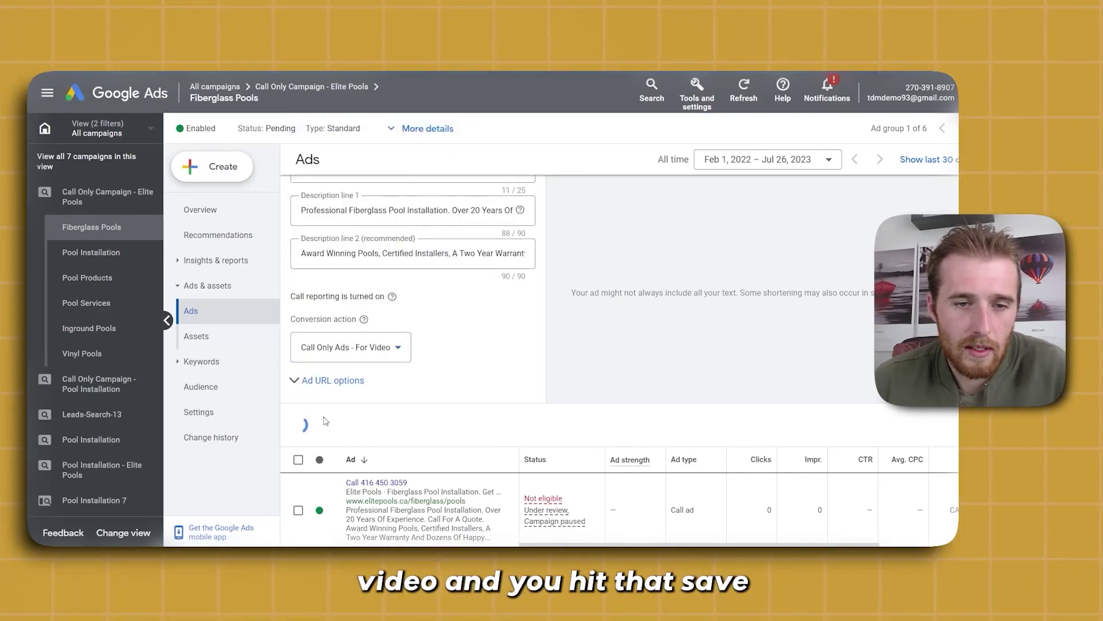
- Assign Call Only Ads - For Video as the second call ad's conversion action and save it
scroll(436, 397, "down", 2)
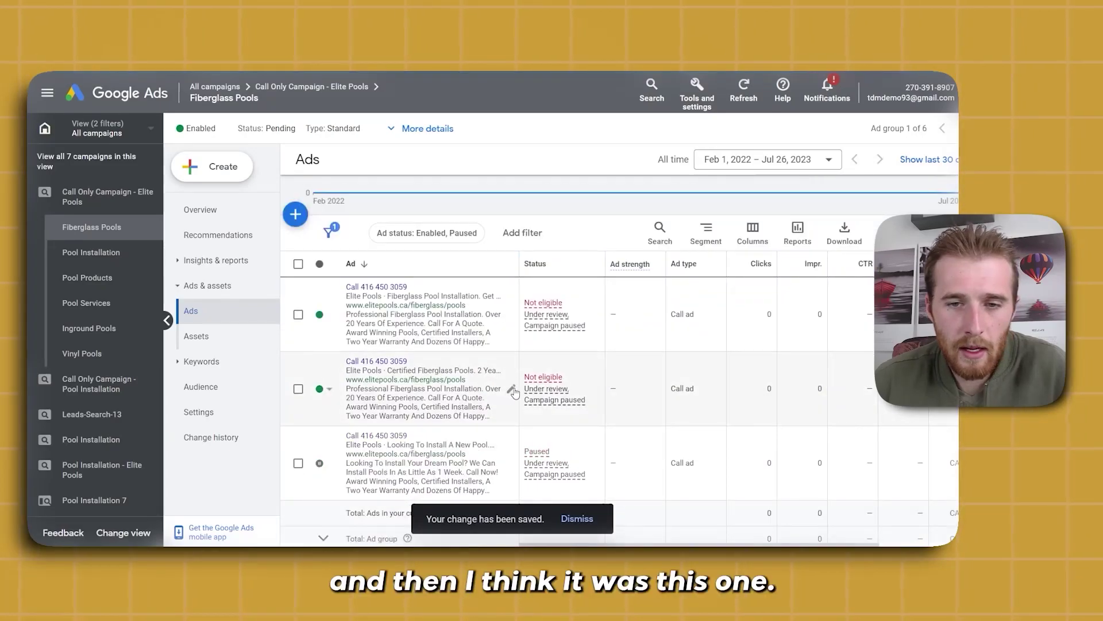
left_click(512, 391)
scroll(368, 345, "down", 5)
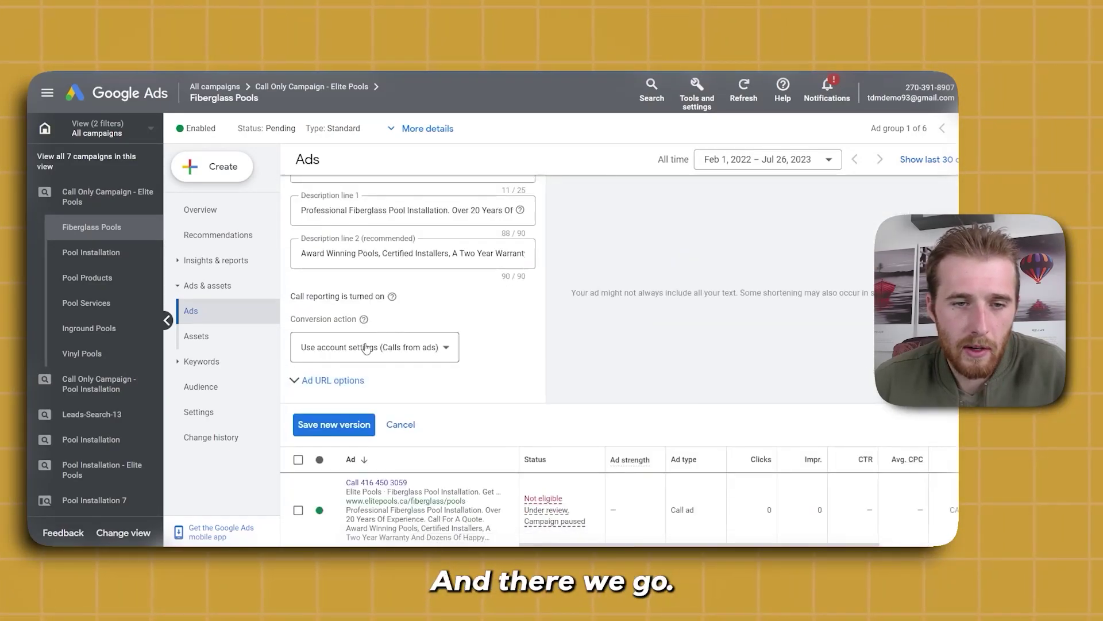
left_click(367, 347)
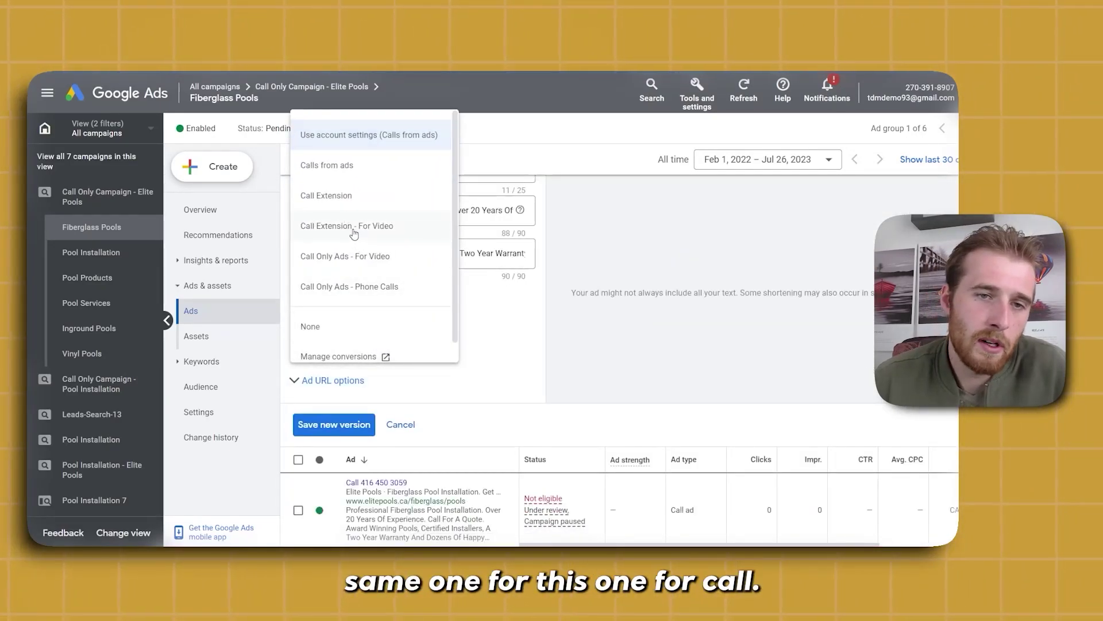
left_click(353, 260)
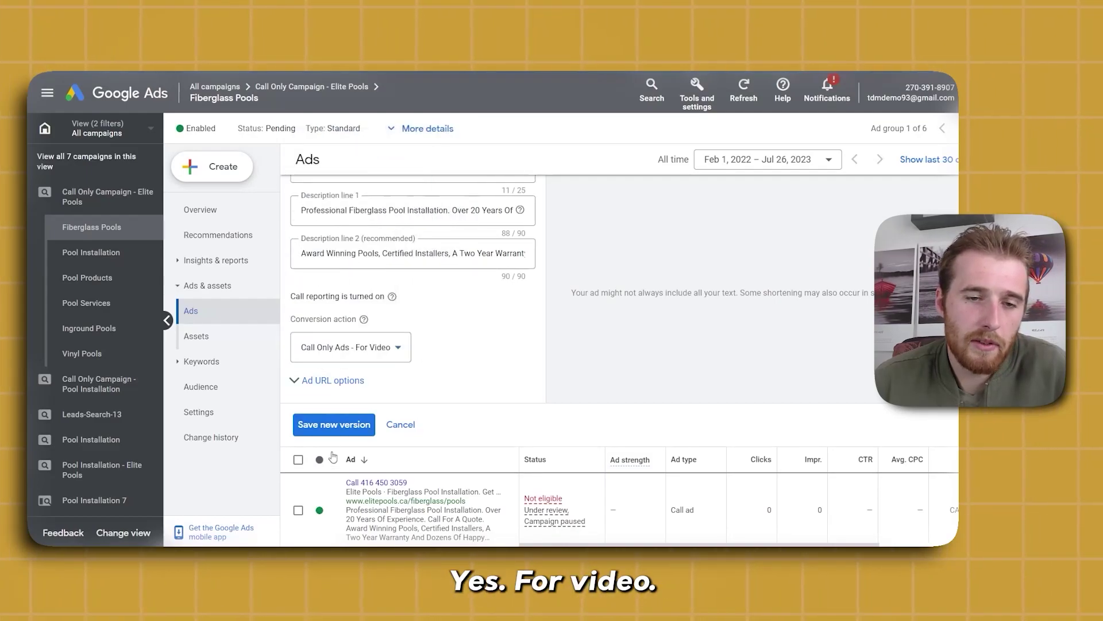
left_click(335, 428)
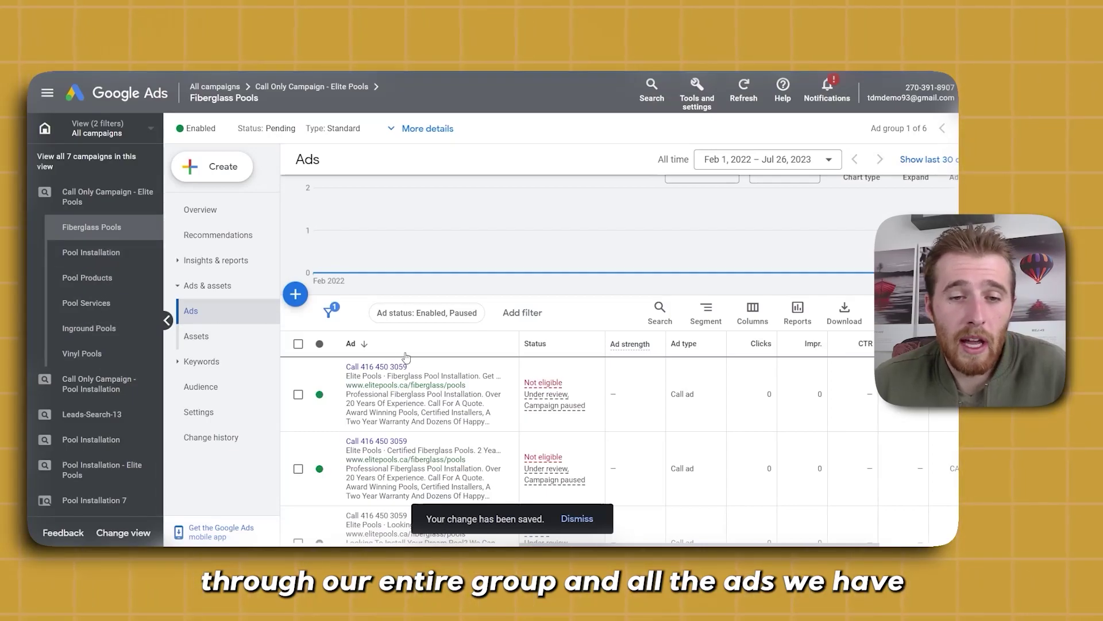
scroll(443, 359, "down", 2)
- Scroll back up to the top of the current Google Ads page
scroll(443, 358, "up", 2)
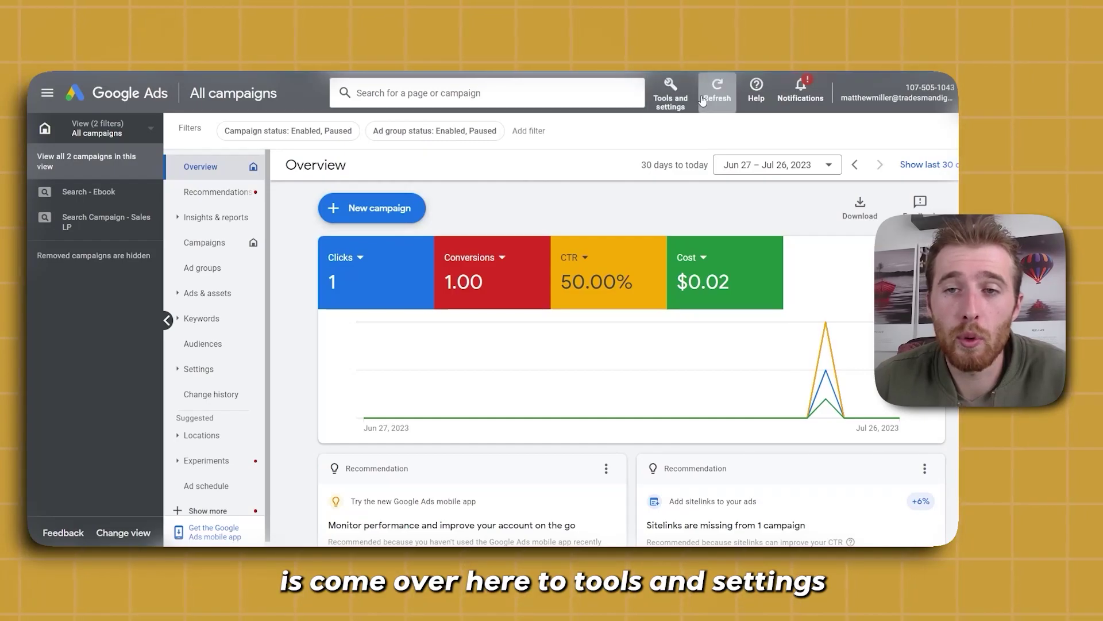
left_click(671, 86)
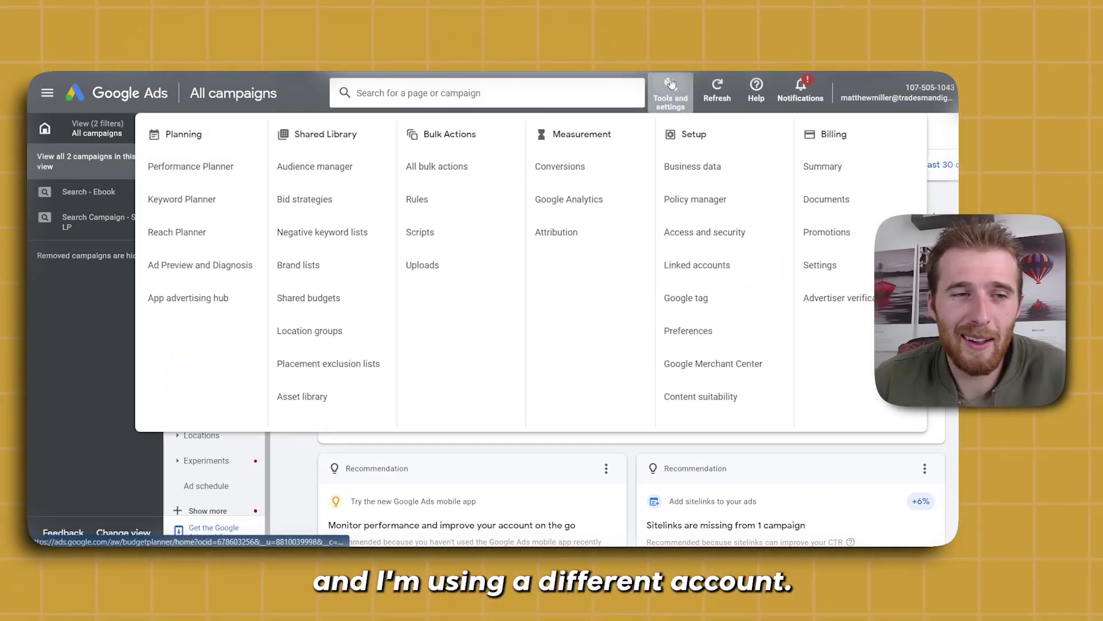
left_click(671, 86)
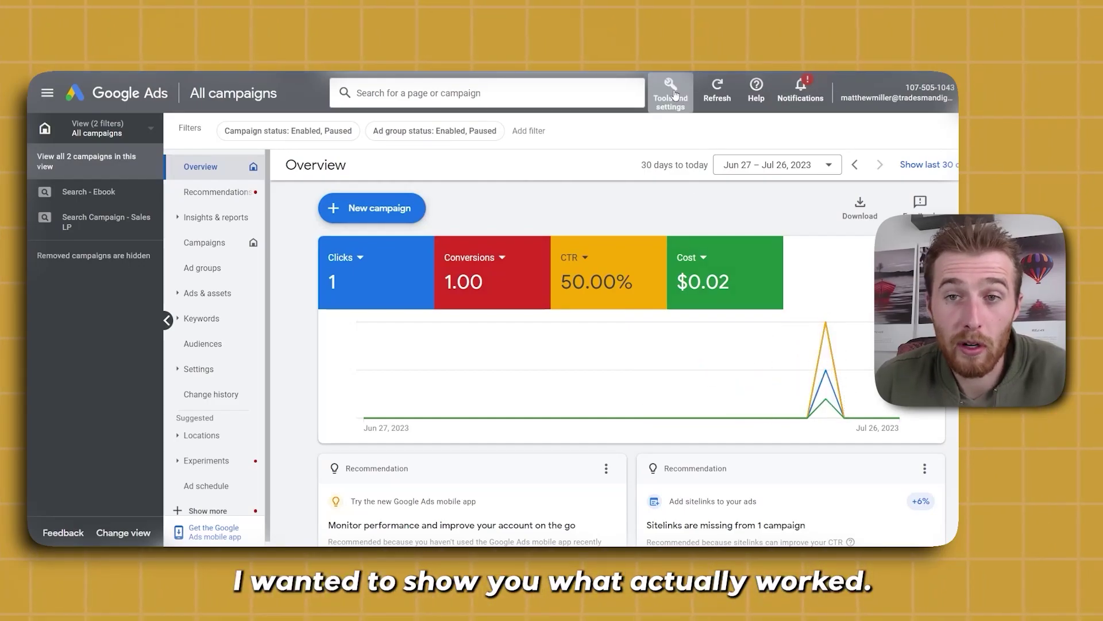
left_click(675, 95)
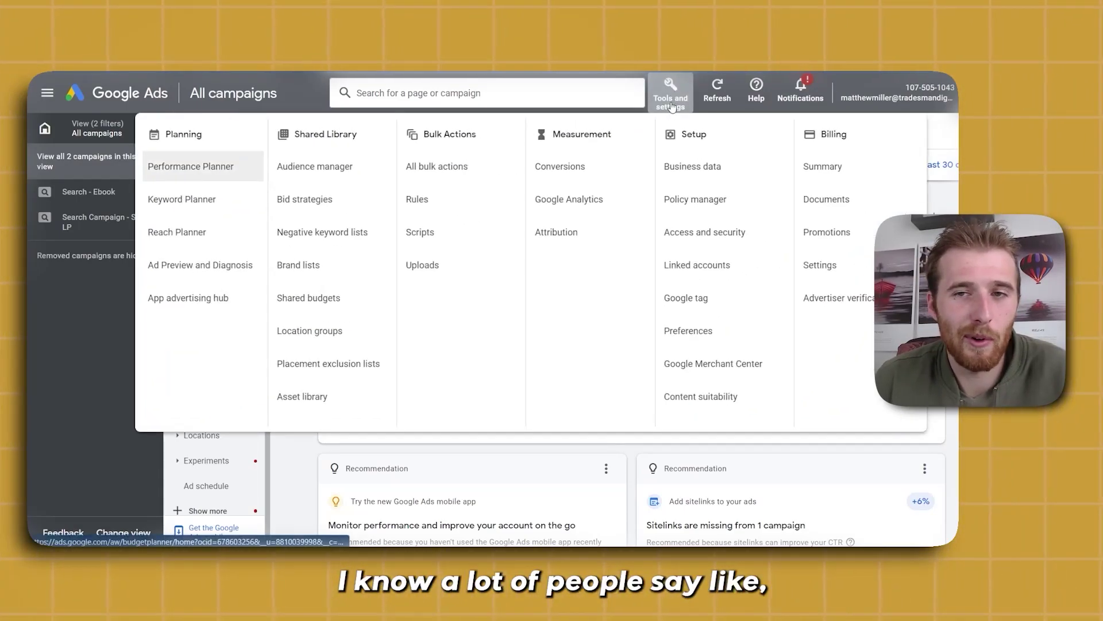
left_click(671, 108)
left_click(671, 108)
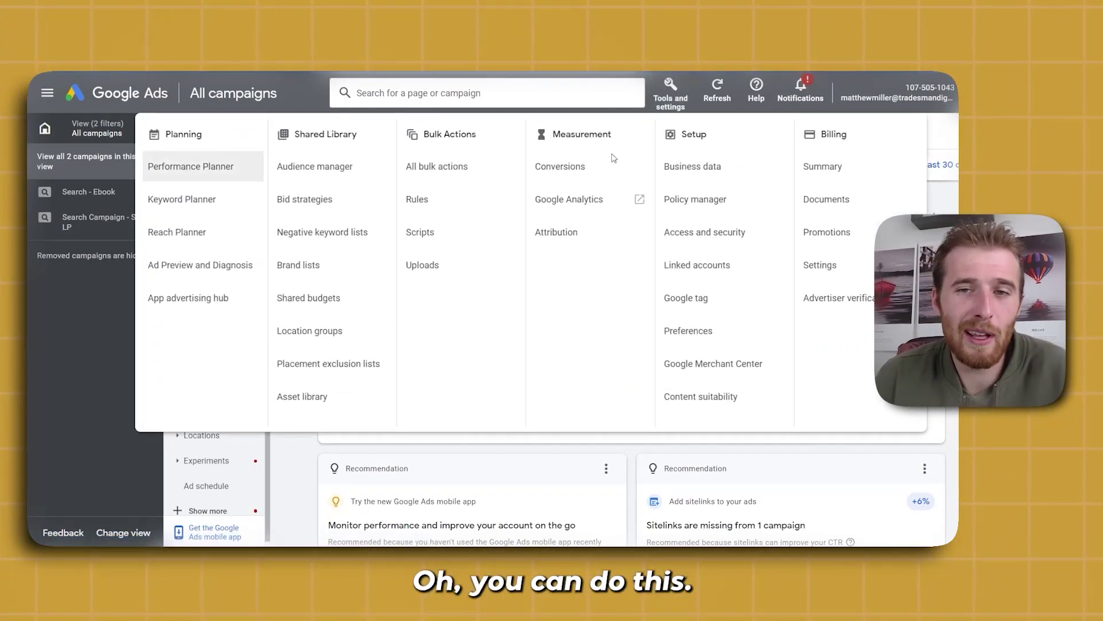
left_click(581, 171)
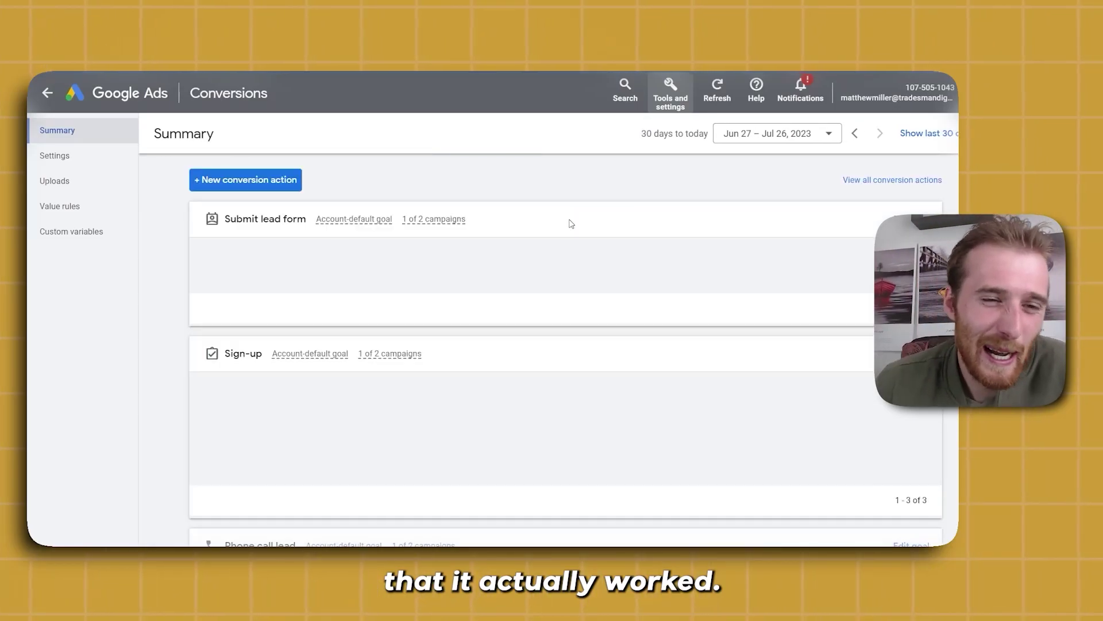
scroll(175, 311, "down", 3)
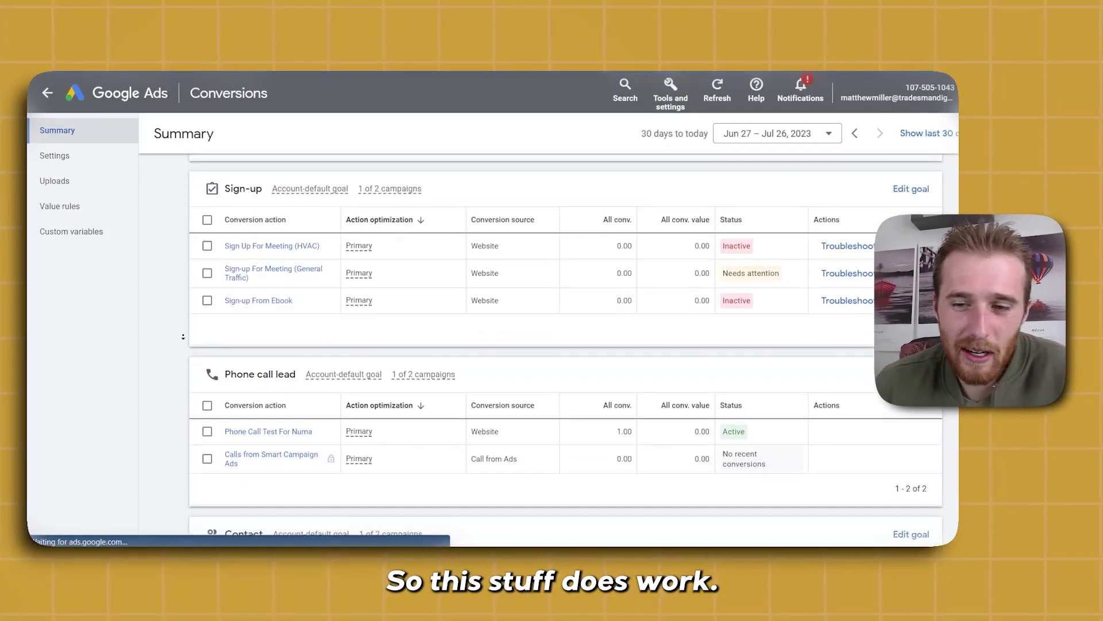
scroll(183, 336, "down", 3)
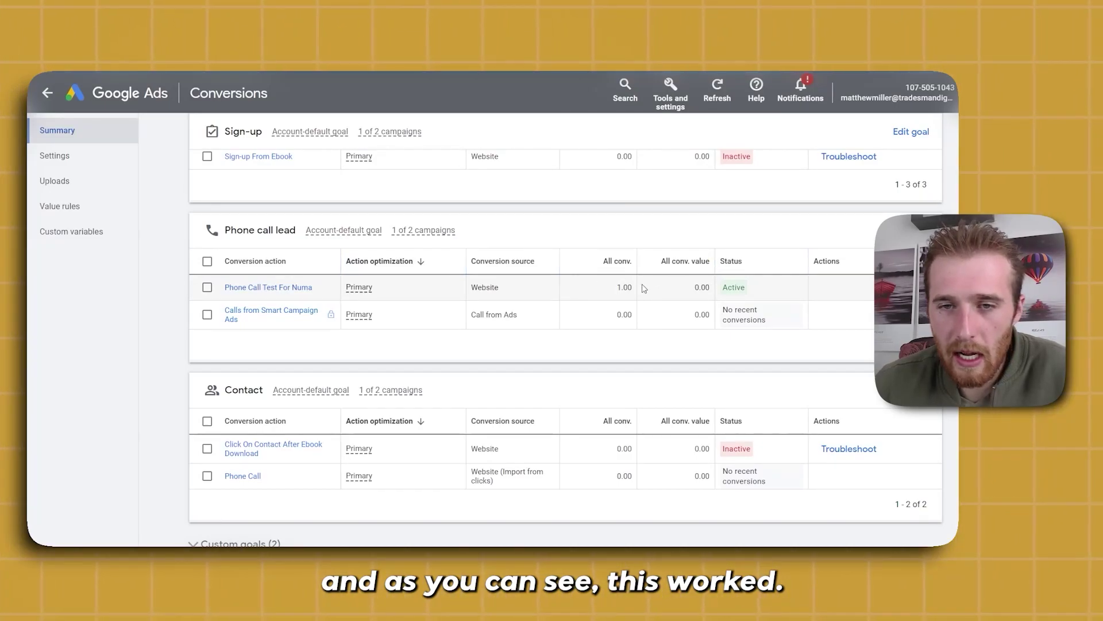
double_click(625, 287)
left_click_drag(704, 288, 695, 287)
scroll(694, 287, "up", 6)
scroll(237, 224, "down", 1)
scroll(237, 224, "up", 1)
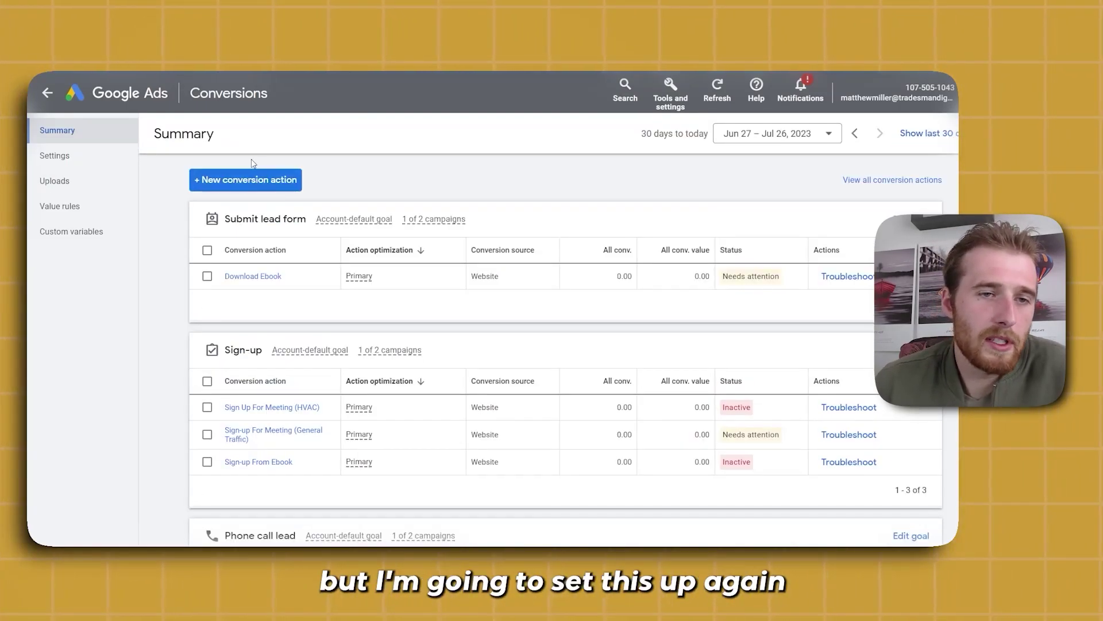
- Start a new phone-call conversion action tracking calls to a number on your website
left_click(223, 183)
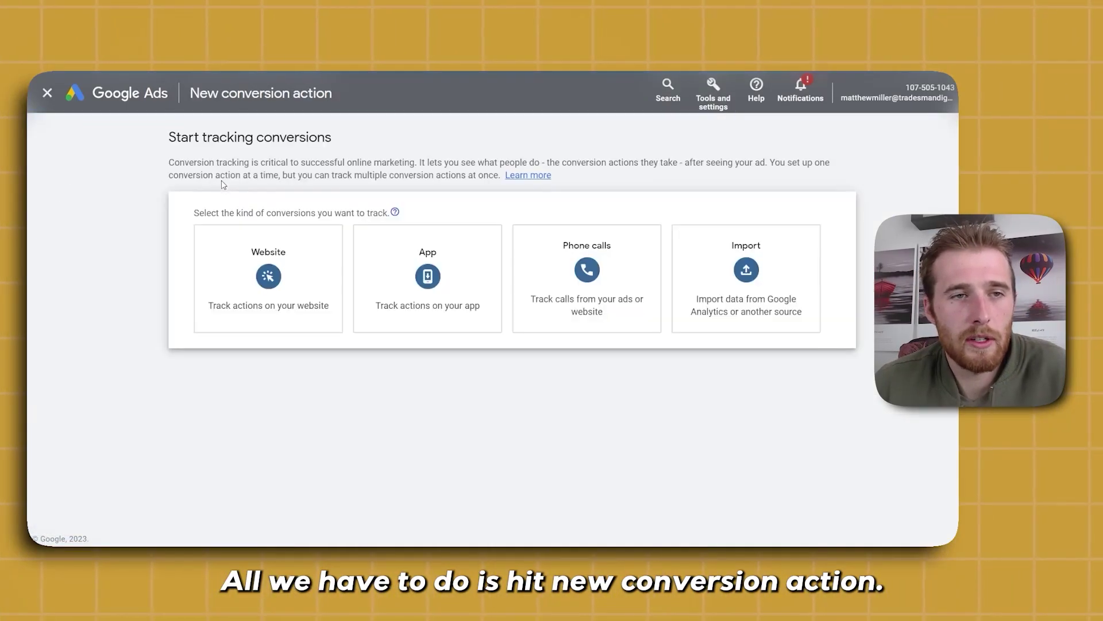
left_click(578, 281)
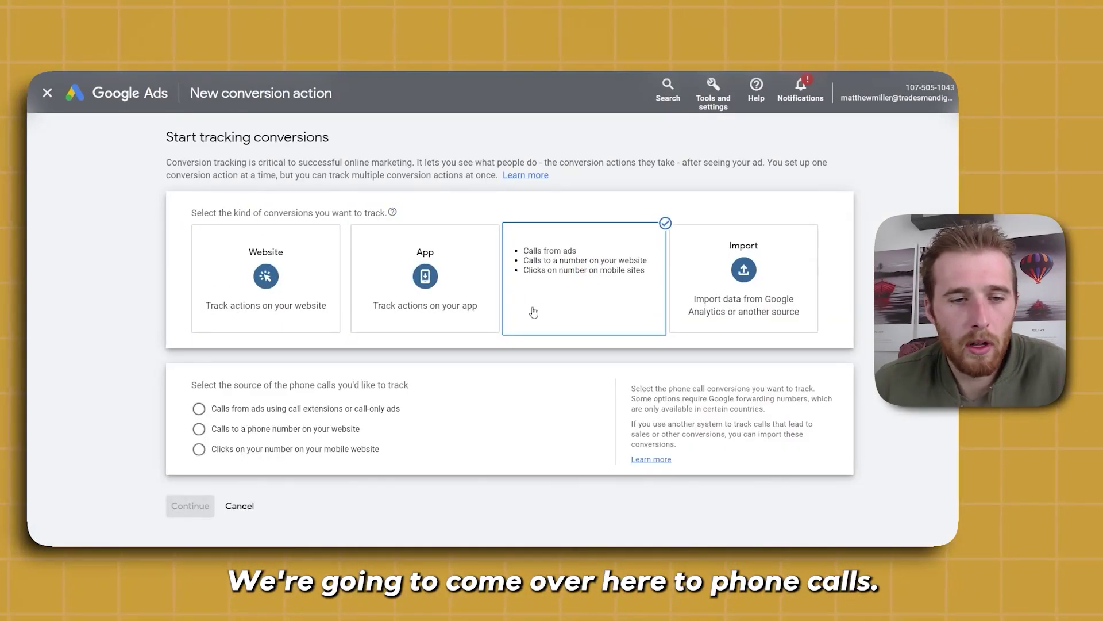
left_click(240, 431)
scroll(224, 459, "down", 1)
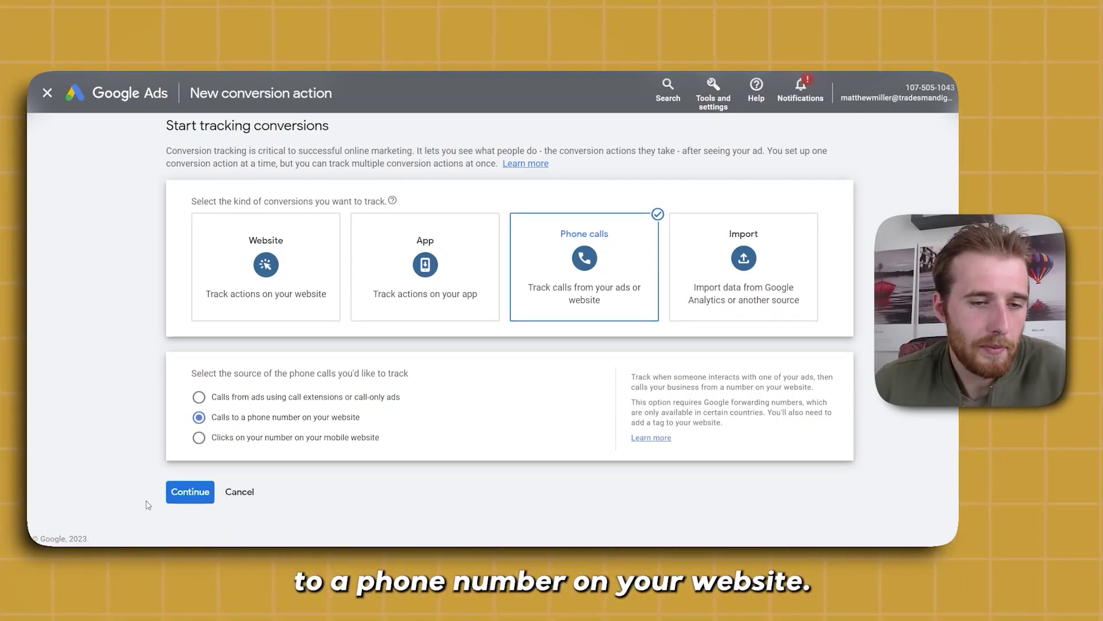
left_click(194, 496)
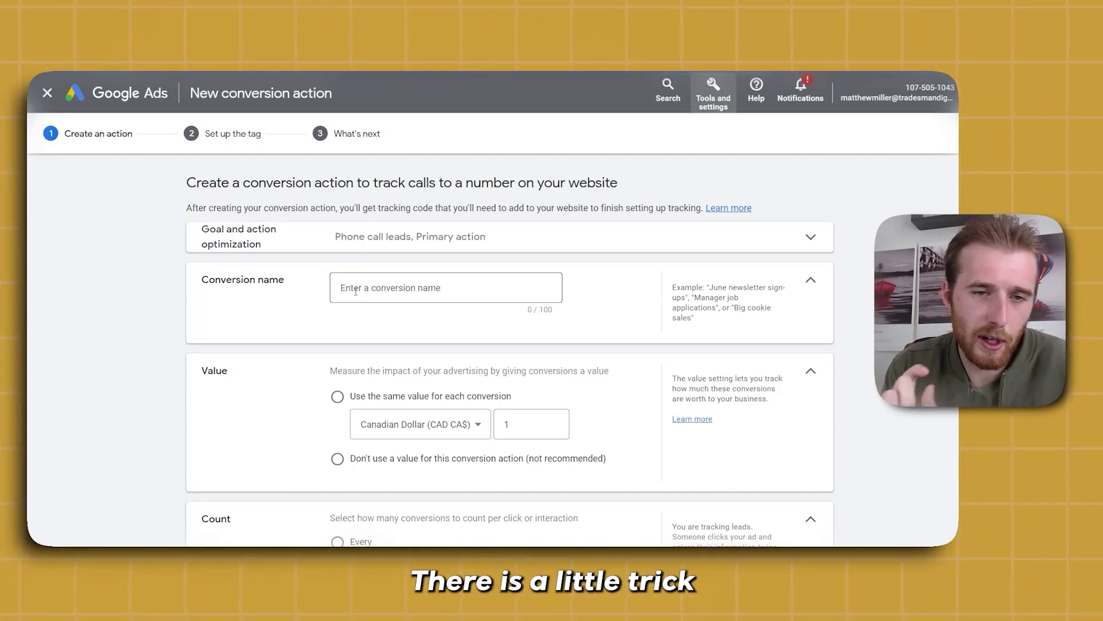
- Name the conversion 'Phone Calls Website - Video' and choose not to use a value
left_click(356, 291)
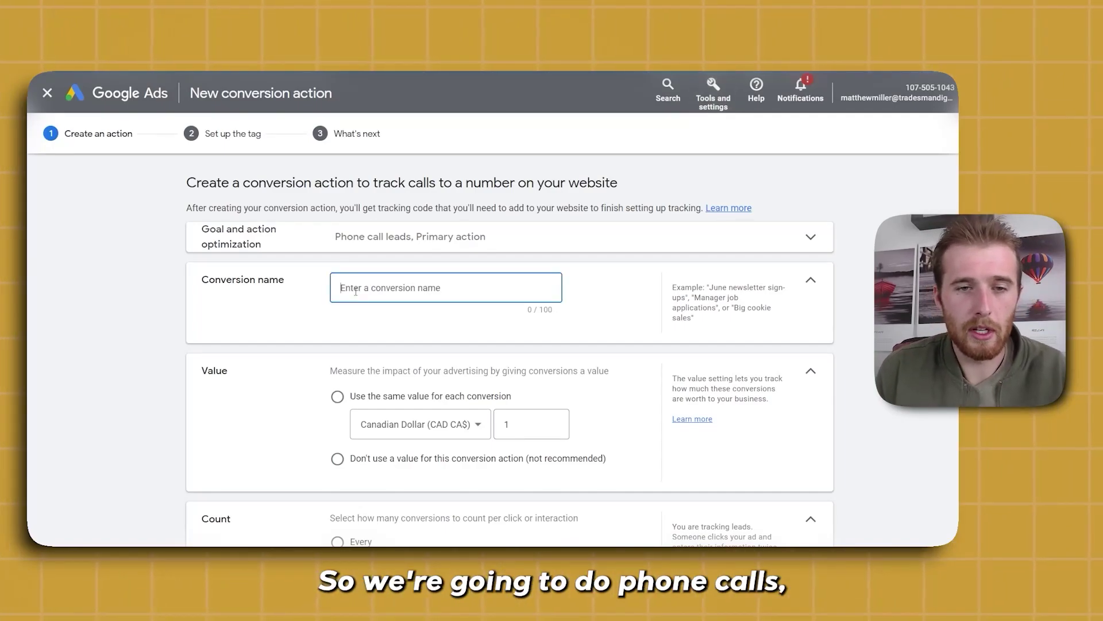
type("Phone Calls Webs")
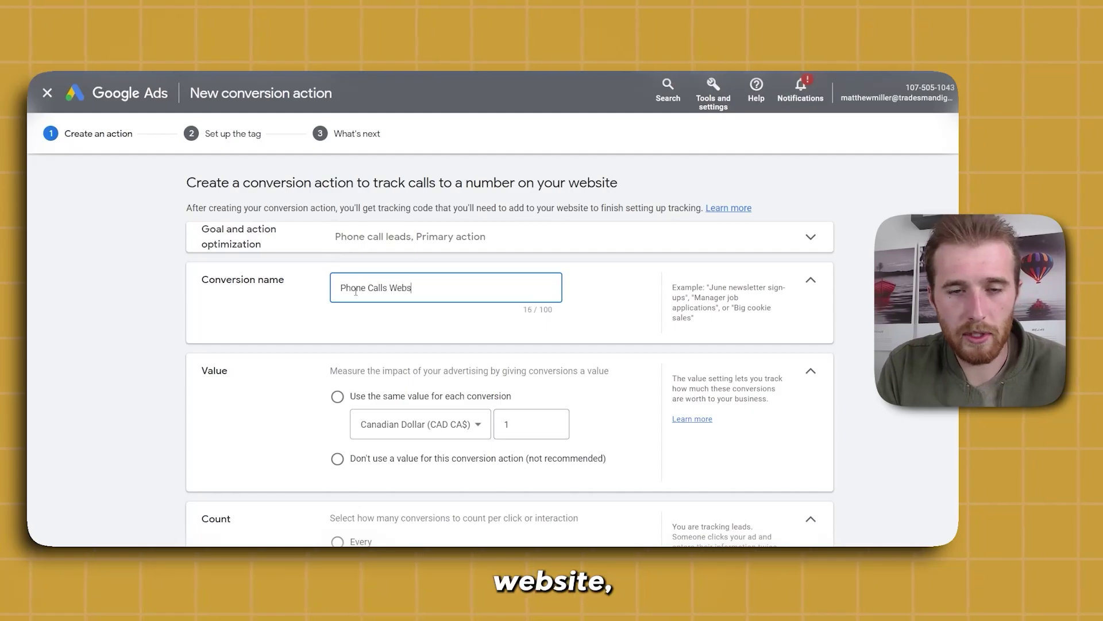
type("ite - Video")
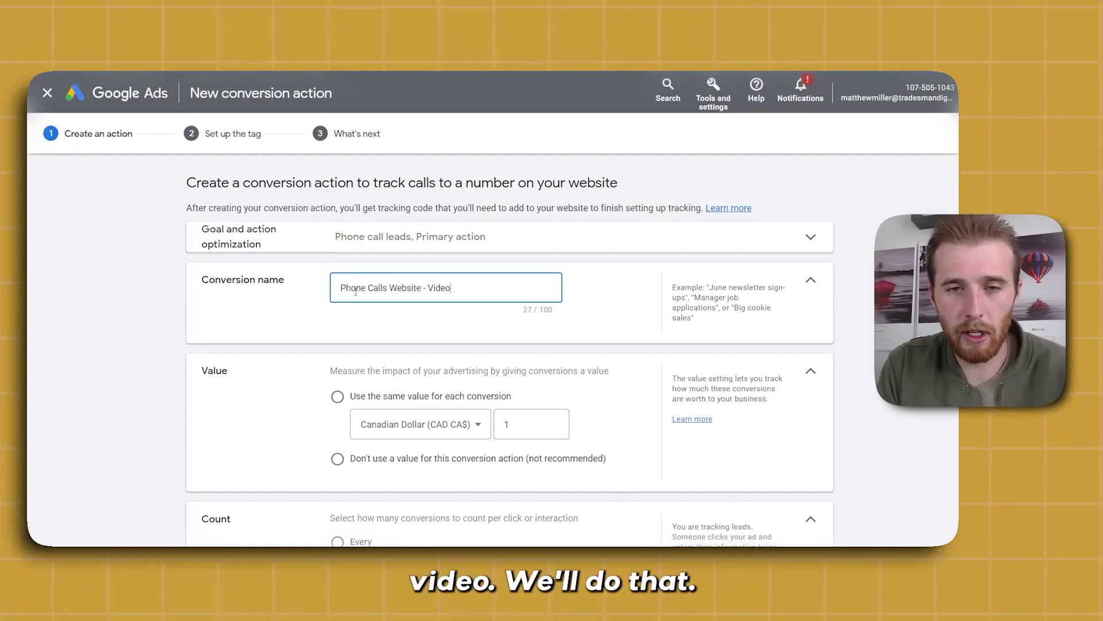
scroll(273, 346, "down", 2)
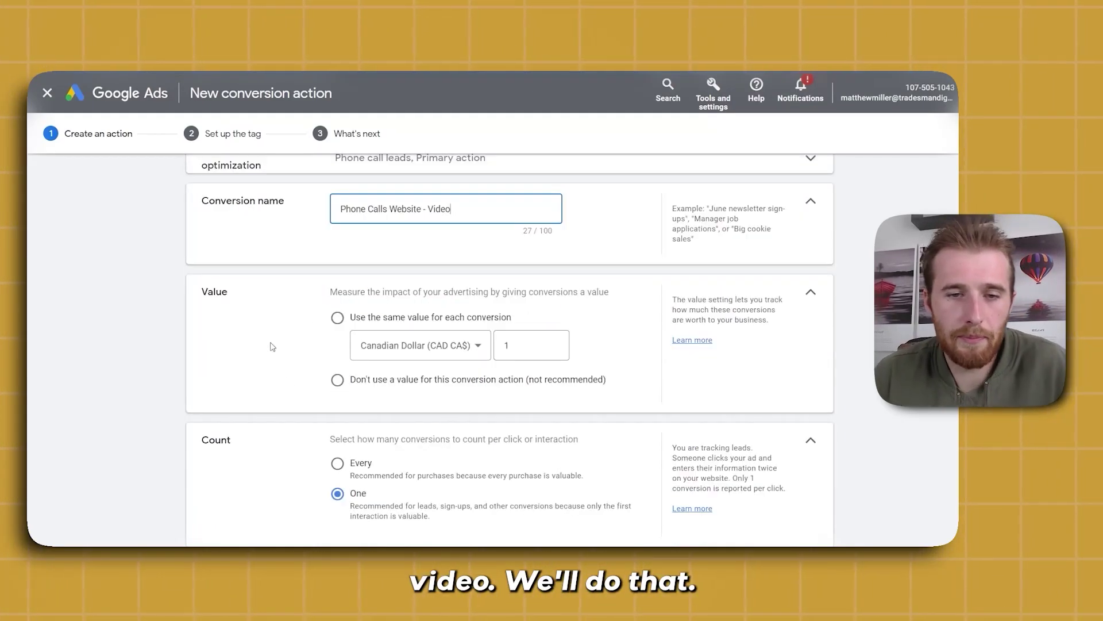
left_click(337, 381)
- Set the destination number's country to Canada and paste in the business phone number
scroll(289, 338, "down", 3)
scroll(288, 341, "down", 3)
left_click(402, 372)
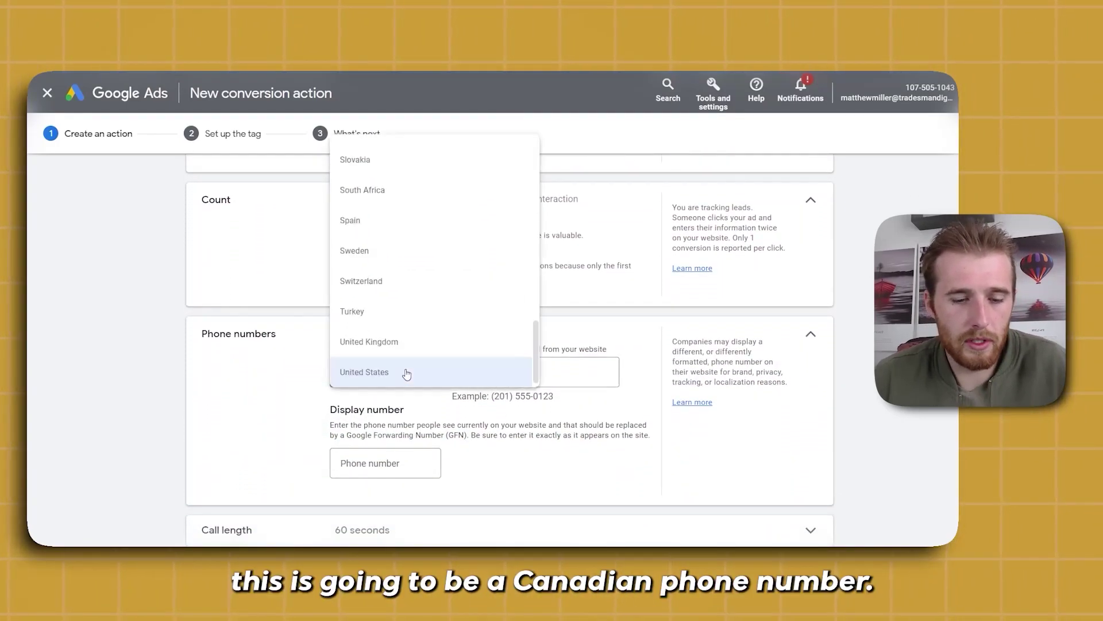
scroll(406, 374, "up", 15)
left_click(356, 148)
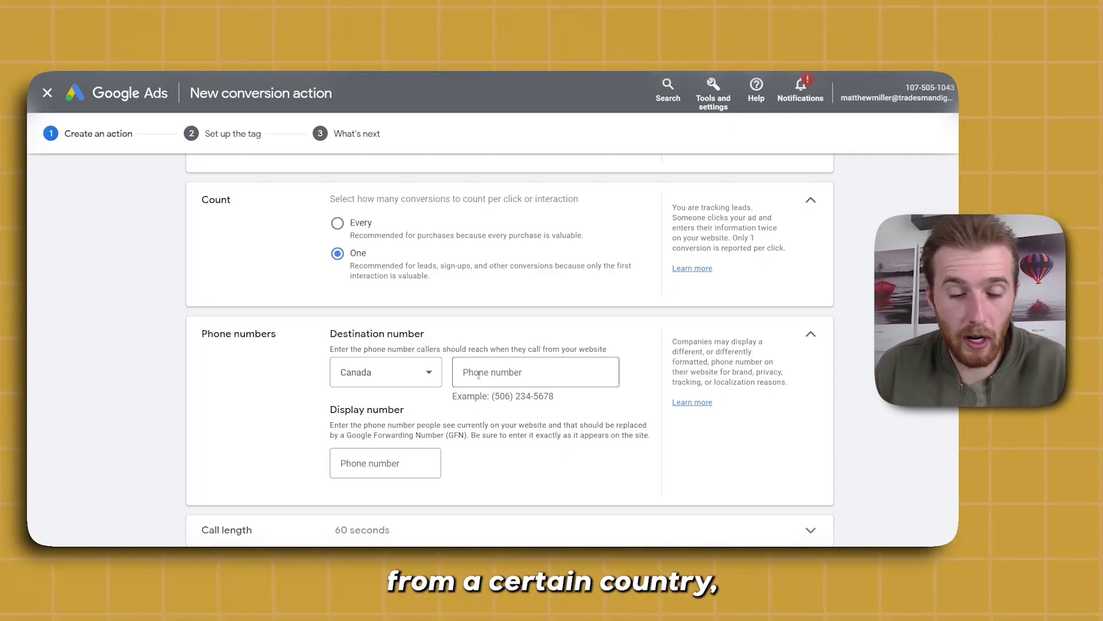
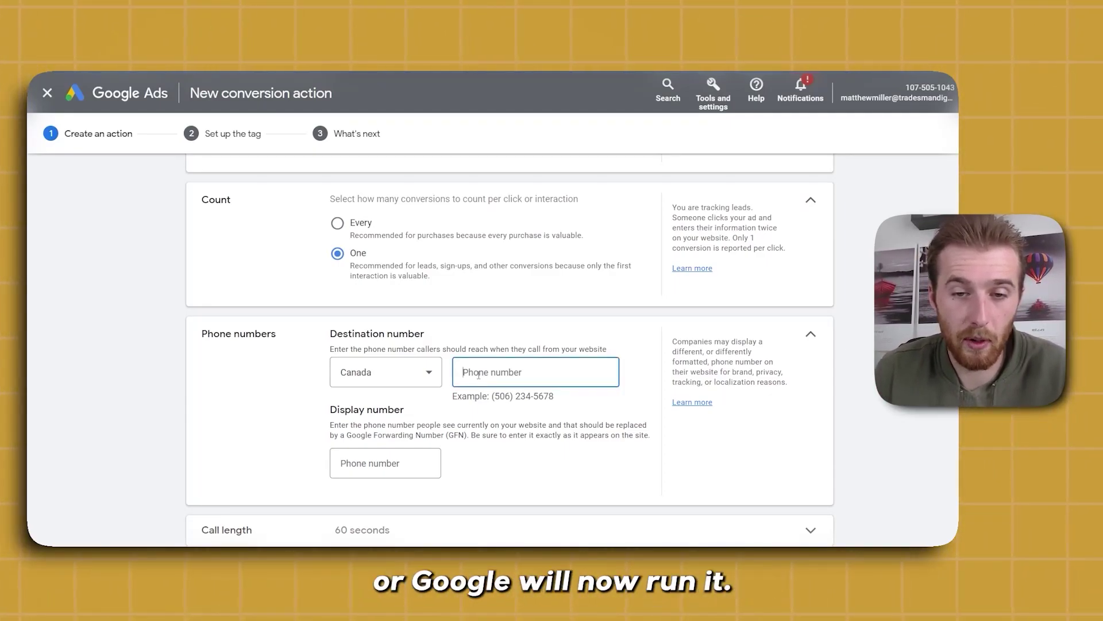
double_click(485, 372)
key("ctrl+a")
left_click(374, 463)
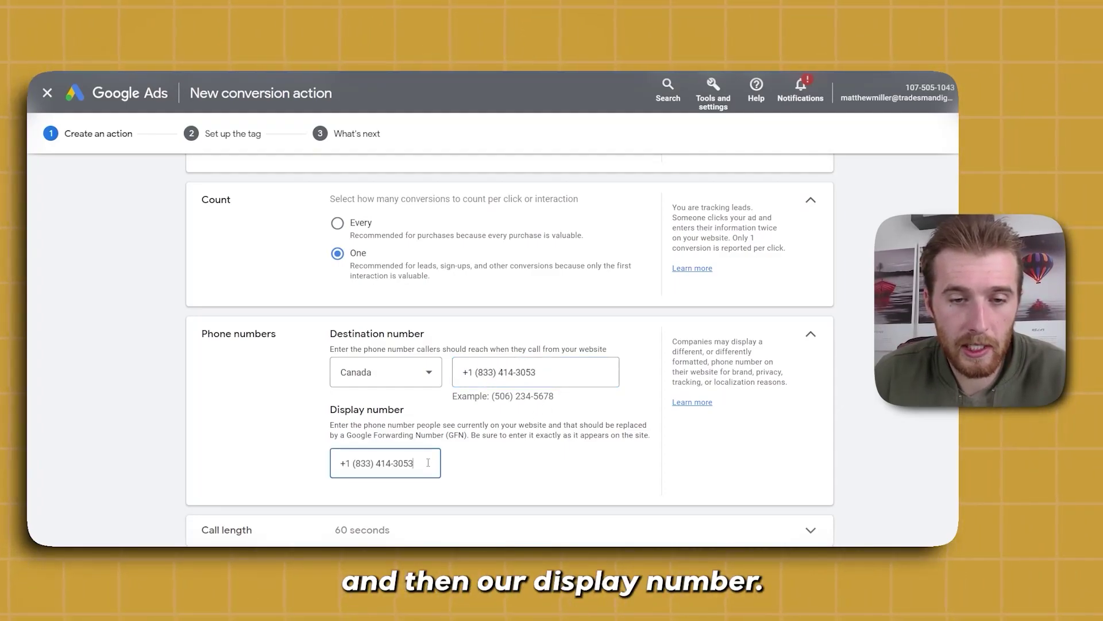
- Make the display number match the business number by removing its +1 prefix
scroll(499, 476, "down", 1)
left_click_drag(543, 334, 438, 338)
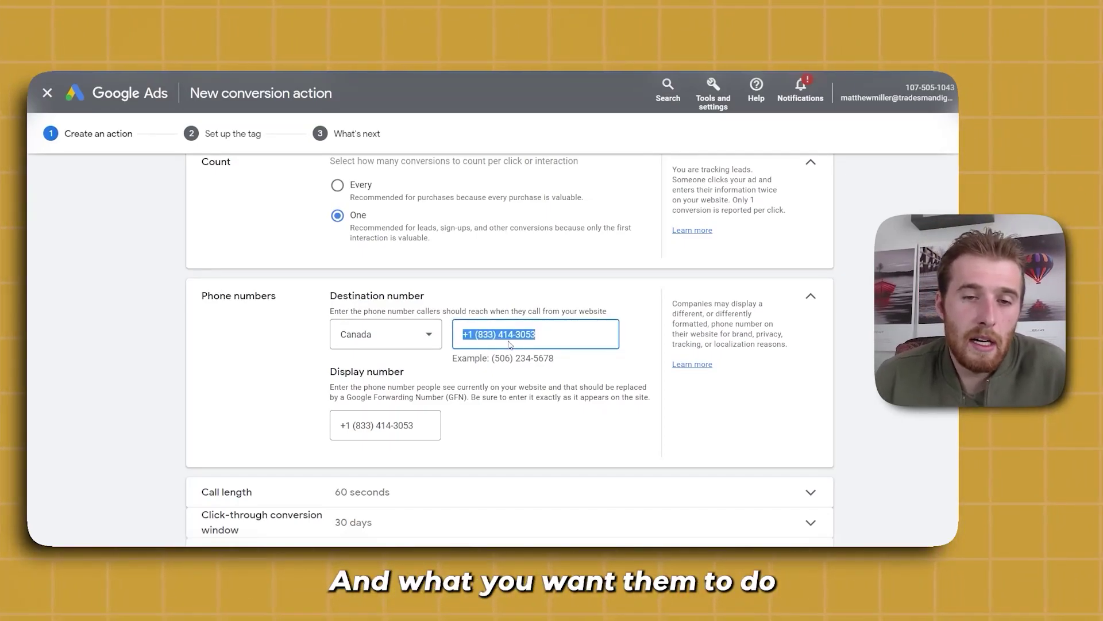
left_click(491, 372)
scroll(577, 415, "down", 1)
scroll(578, 415, "down", 2)
left_click(359, 372)
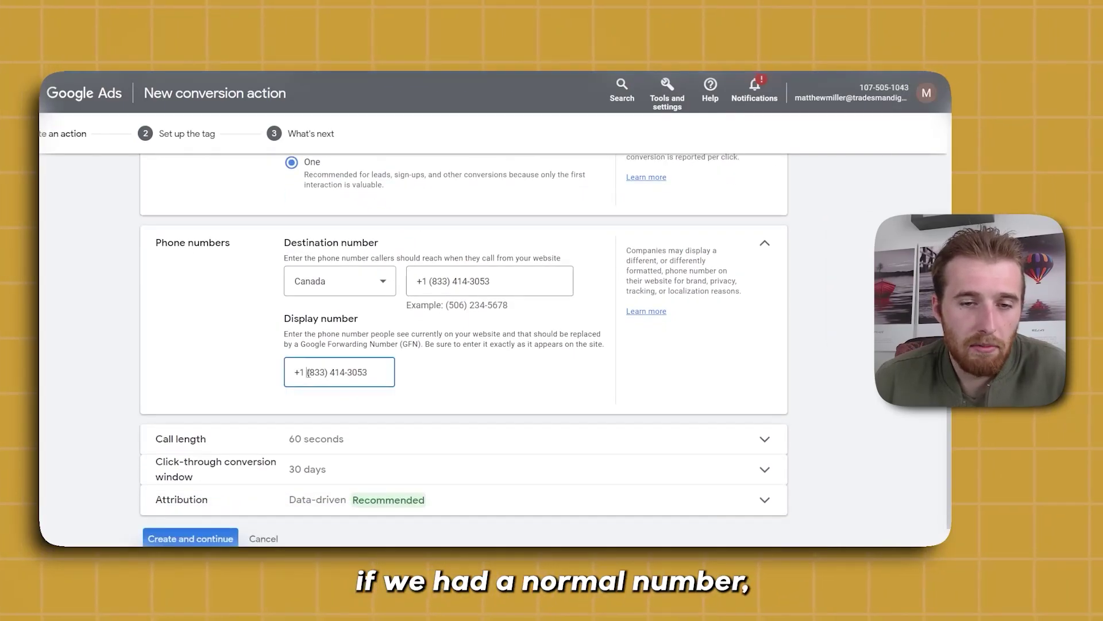
left_click_drag(359, 372, 331, 375)
key("BackSpace")
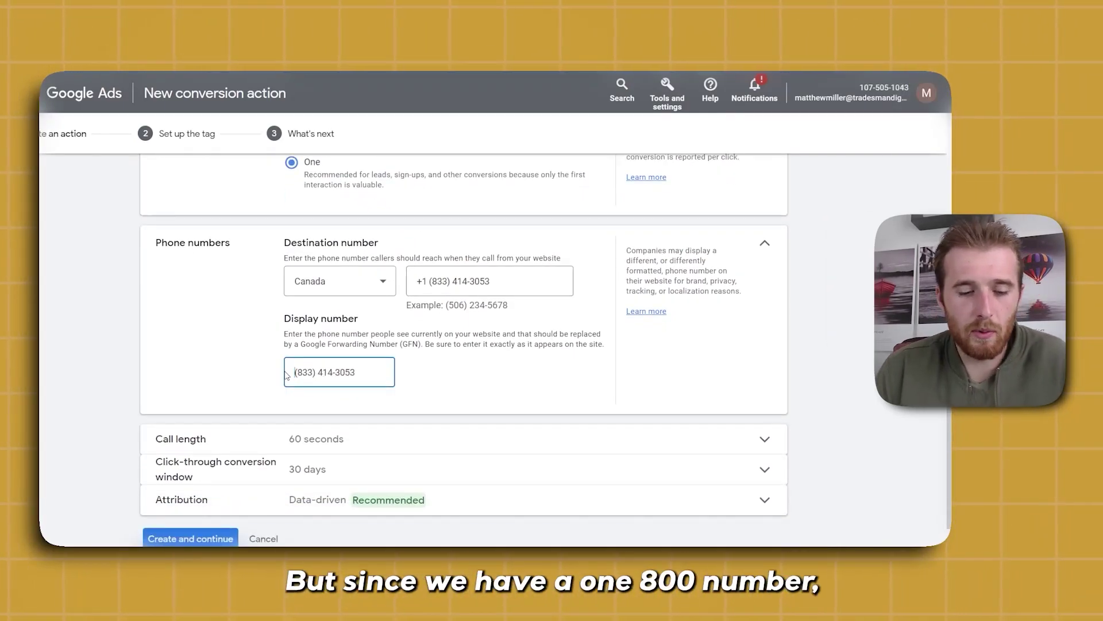
triple_click(332, 373)
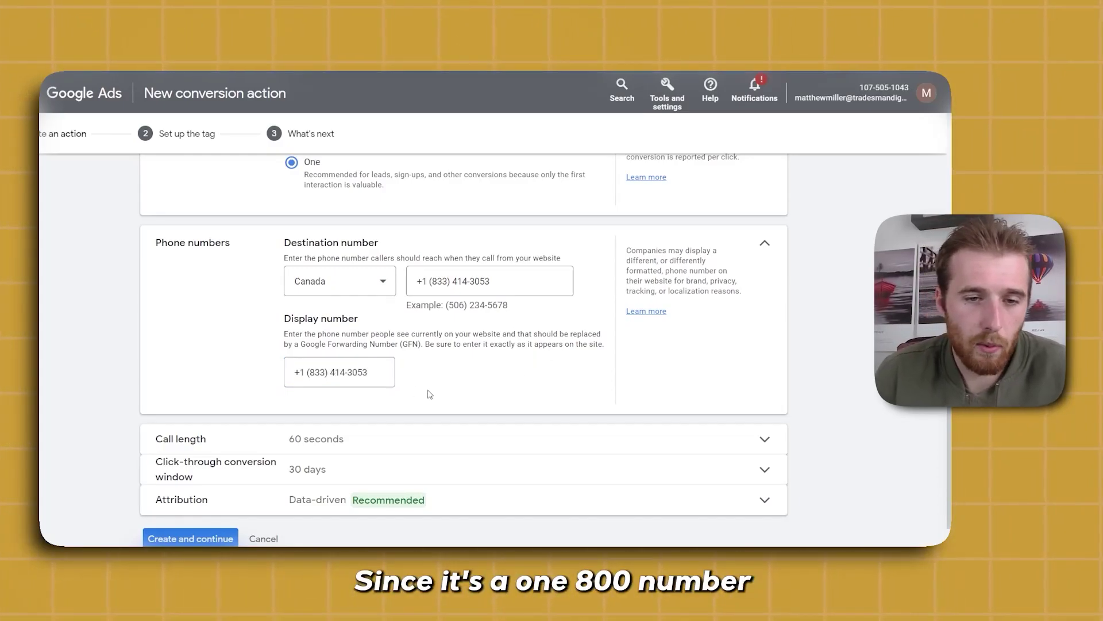
- Set the minimum call length to 1 second and check the click-through conversion window
left_click(339, 440)
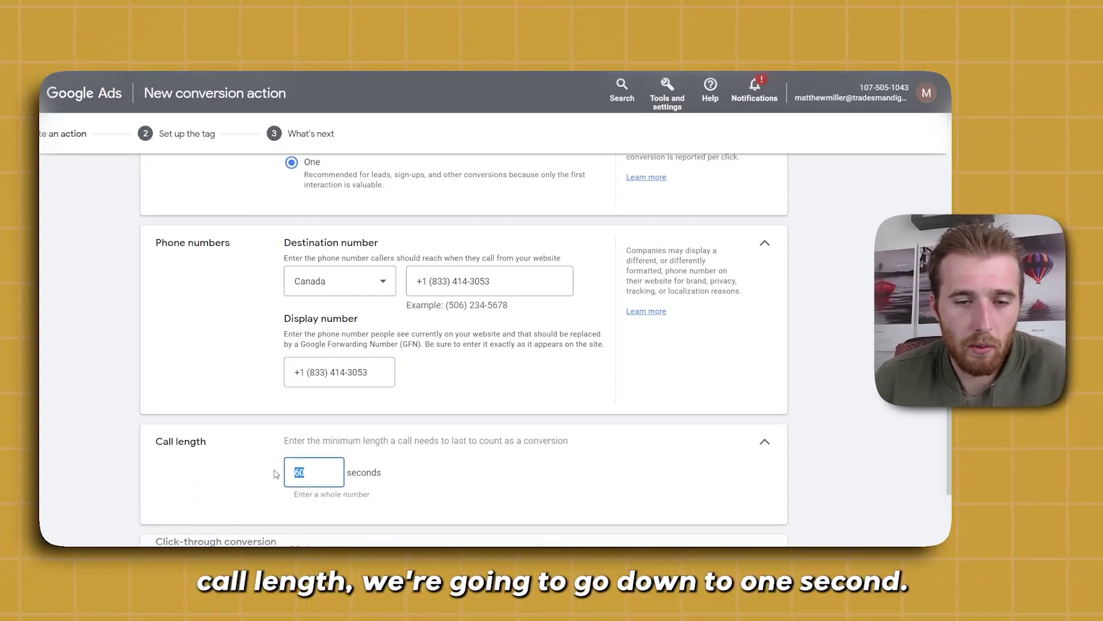
type("1")
scroll(505, 360, "down", 2)
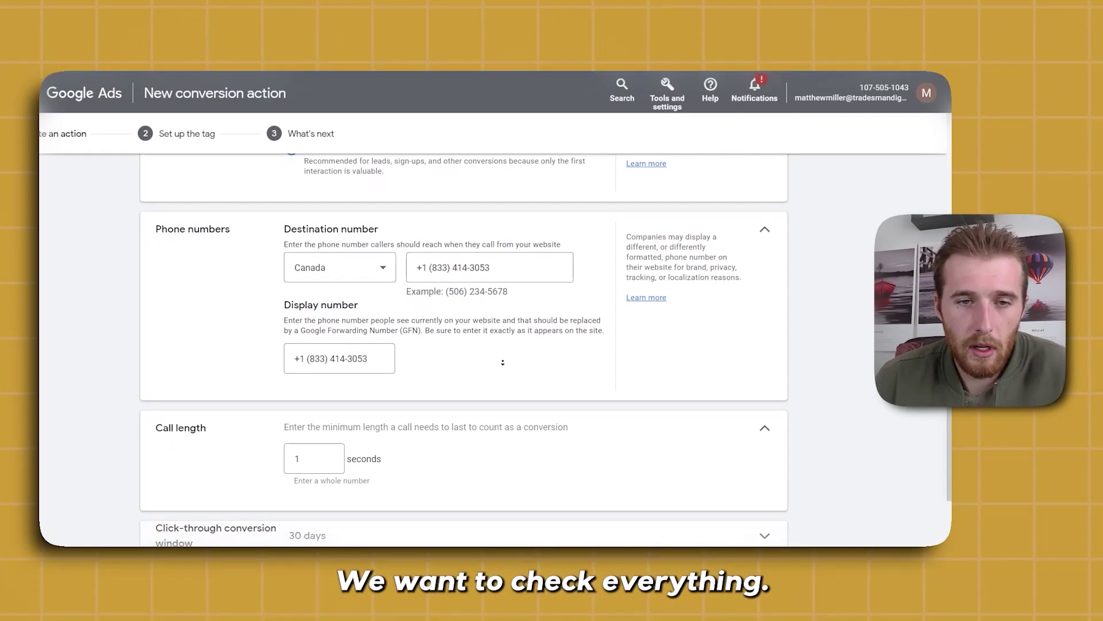
left_click(397, 439)
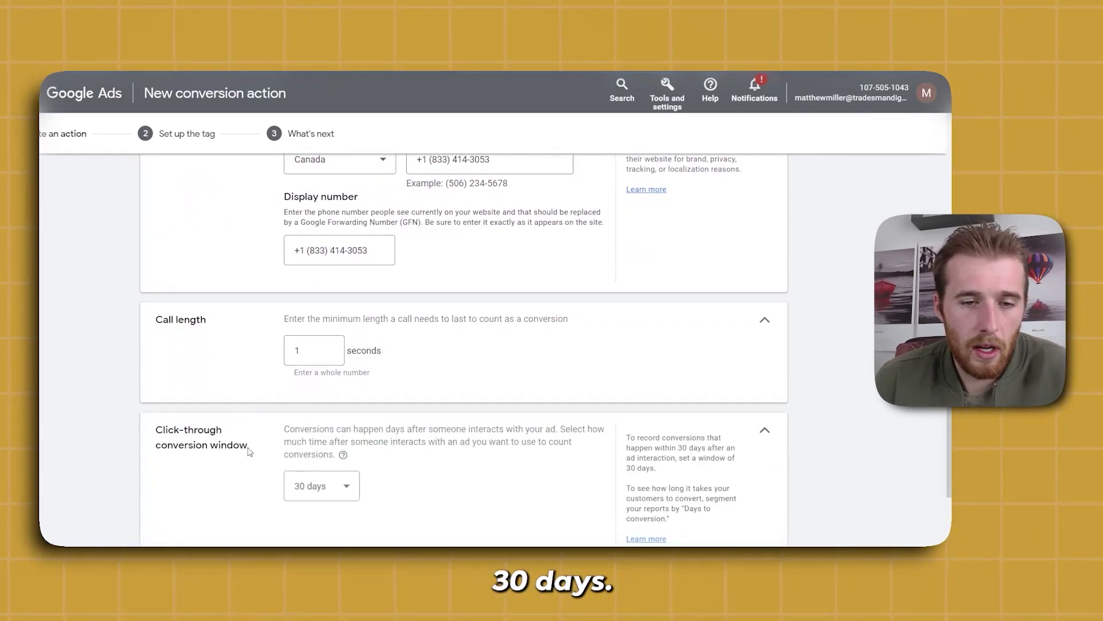
scroll(361, 477, "down", 3)
scroll(361, 477, "up", 4)
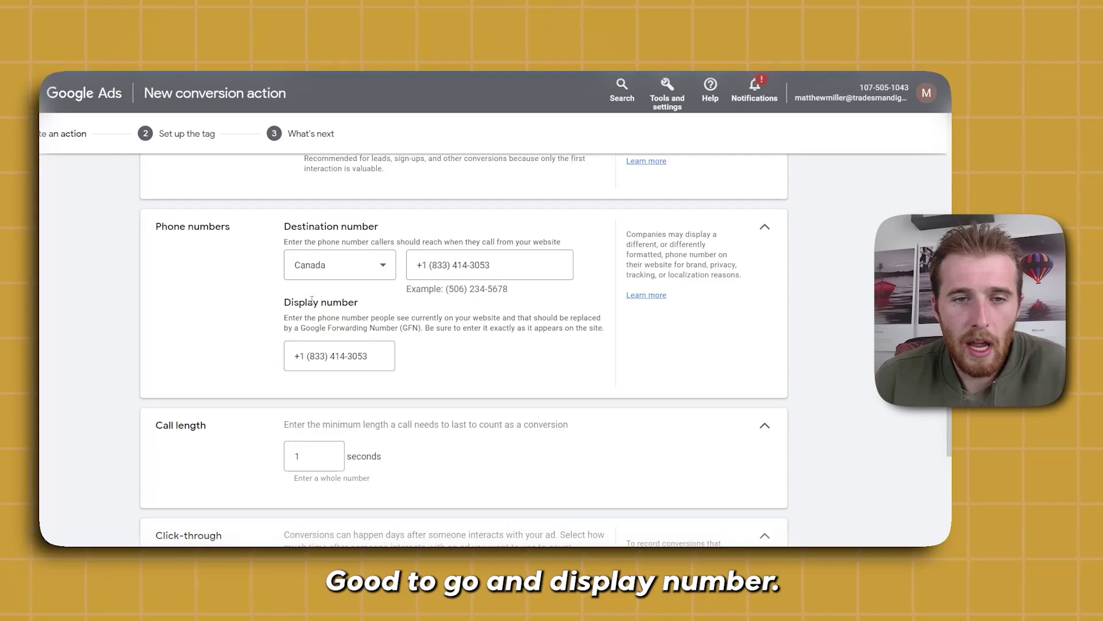
- Review the display number help text about entering the number exactly as shown
left_click_drag(331, 318, 299, 328)
left_click(345, 325)
double_click(524, 326)
left_click_drag(367, 338, 352, 328)
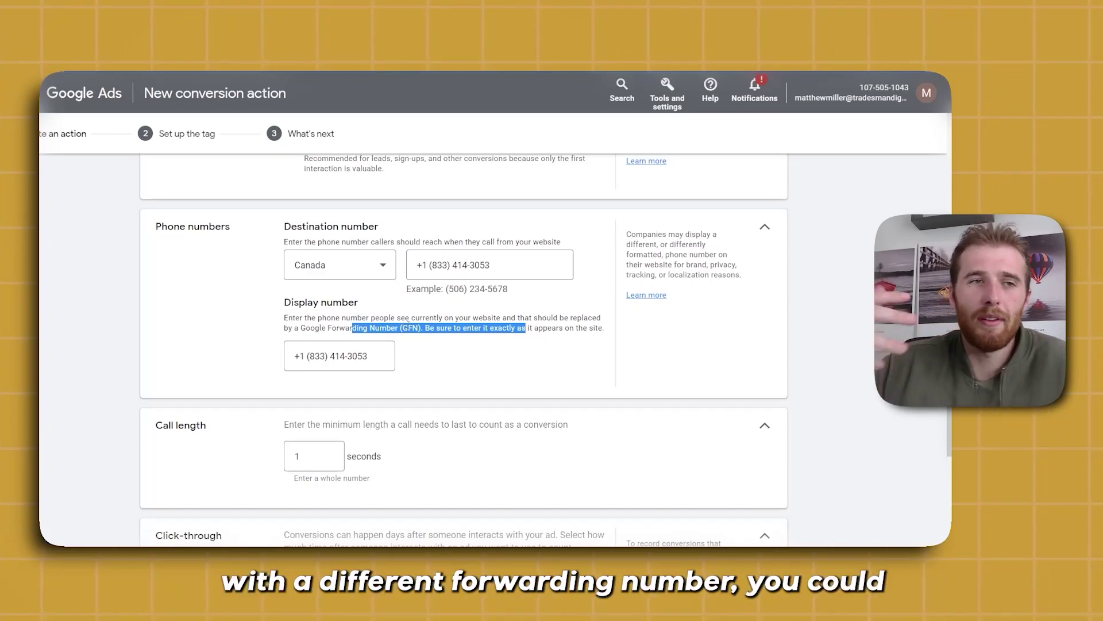
triple_click(408, 320)
left_click(407, 320)
triple_click(407, 320)
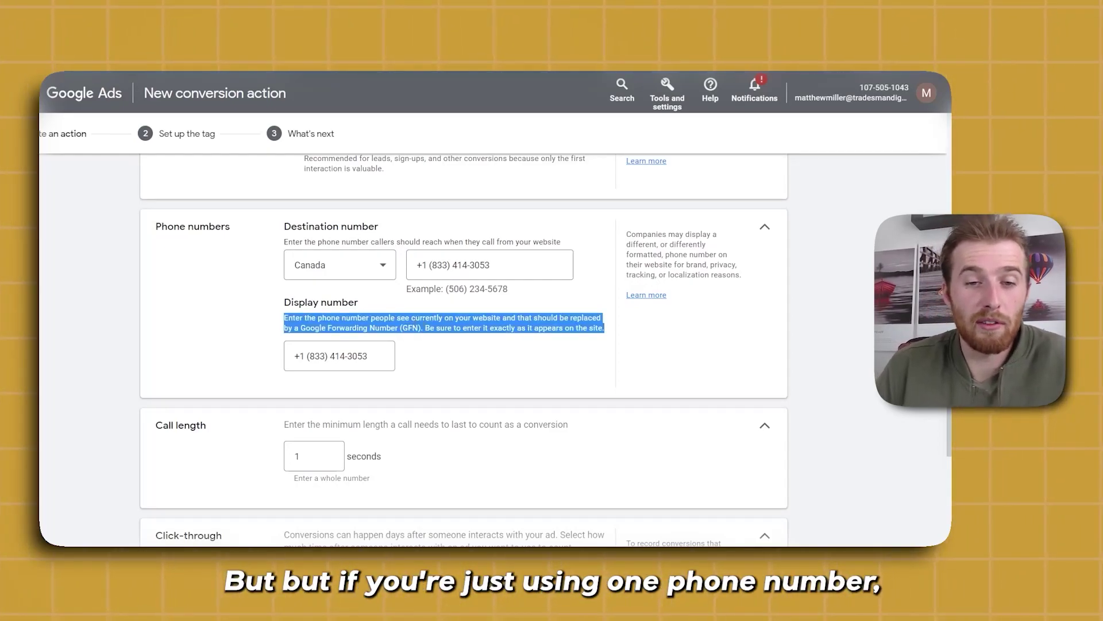
double_click(411, 320)
triple_click(412, 320)
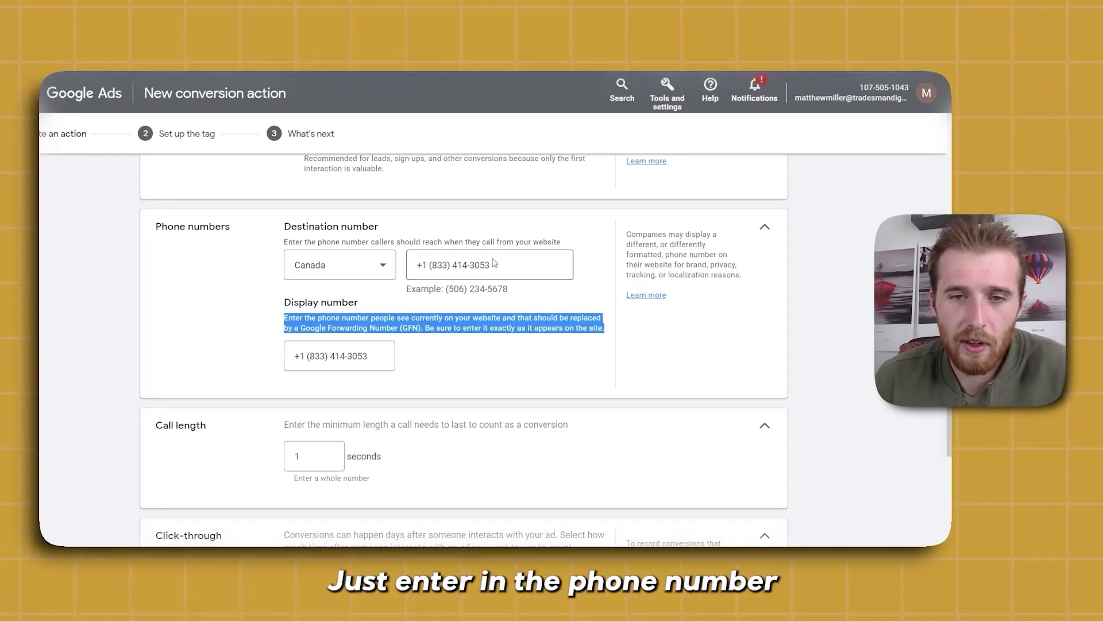
scroll(403, 380, "down", 4)
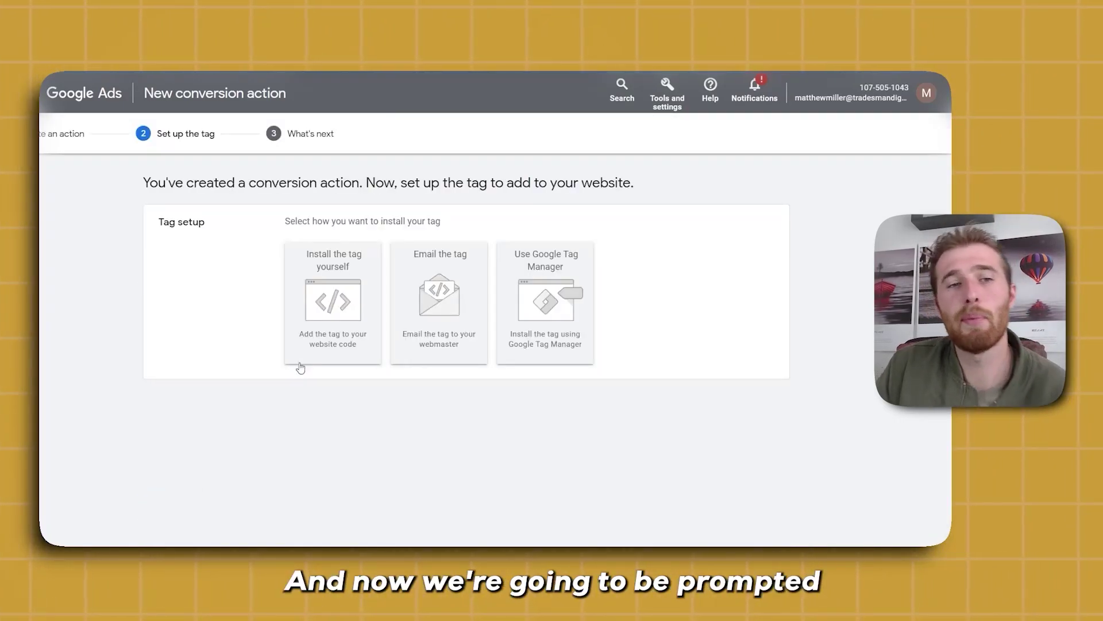
- Choose to install the tag yourself and select the entire Google tag code block
left_click(319, 336)
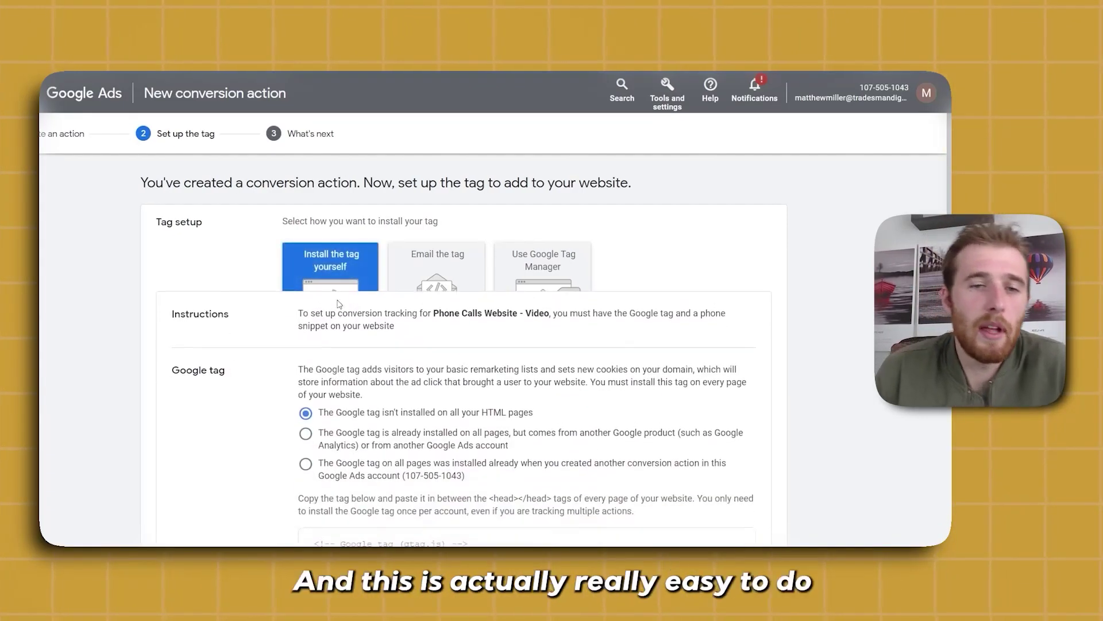
scroll(393, 474, "down", 3)
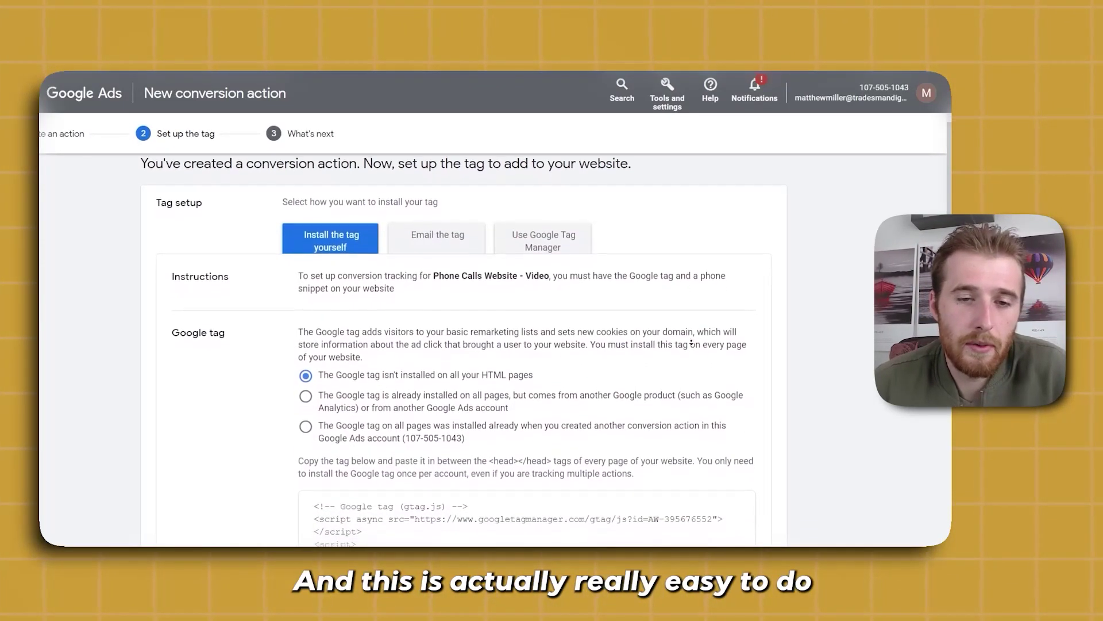
left_click_drag(393, 475, 298, 346)
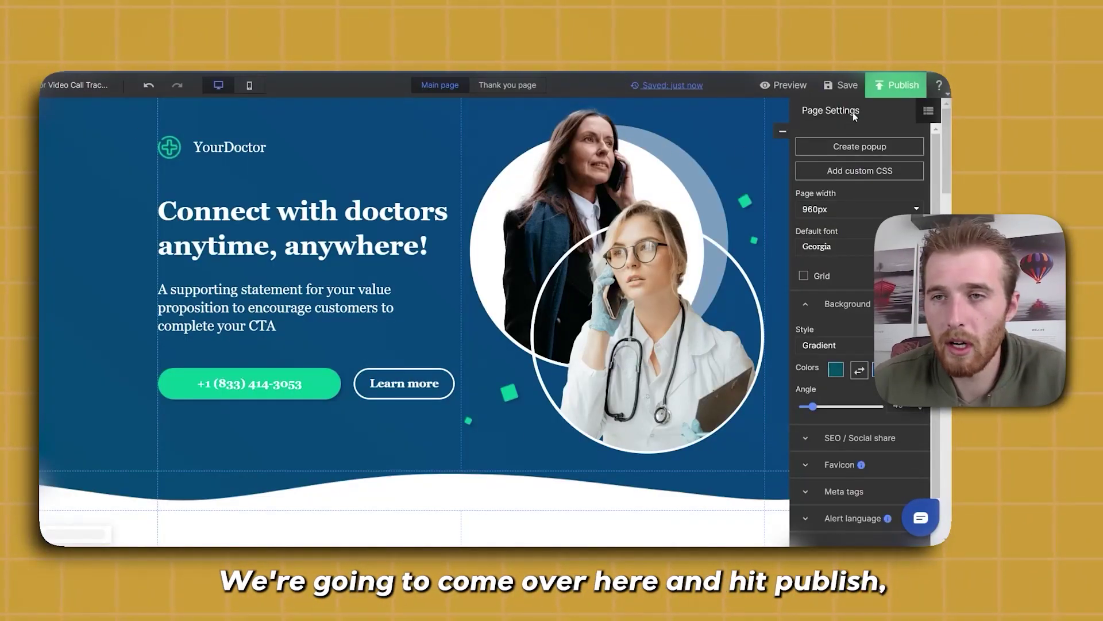
- Publish the Landingi page and open its live preview link
left_click(897, 86)
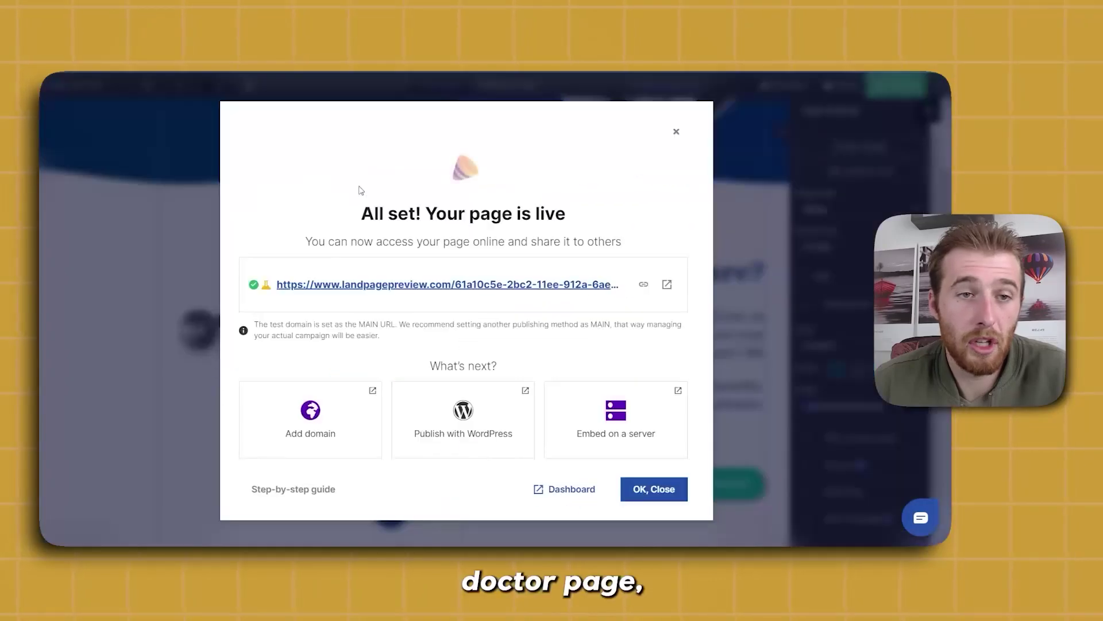
left_click(449, 285)
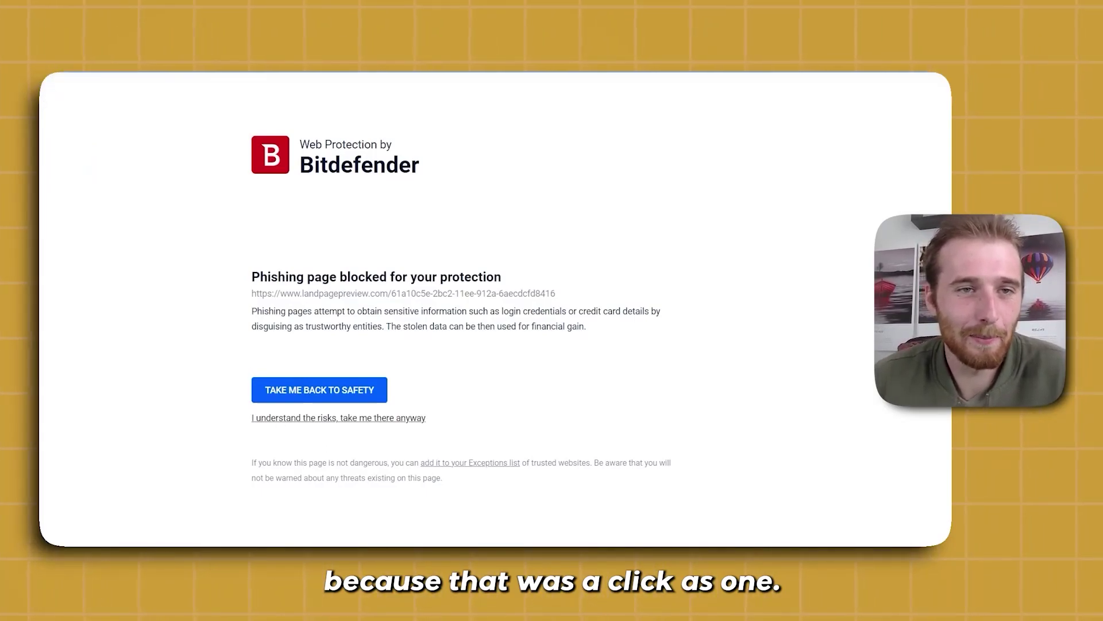
- Bypass the Bitdefender phishing warning, look over the live YourDoctor page, then close the live dialog
left_click(390, 418)
left_click(440, 317)
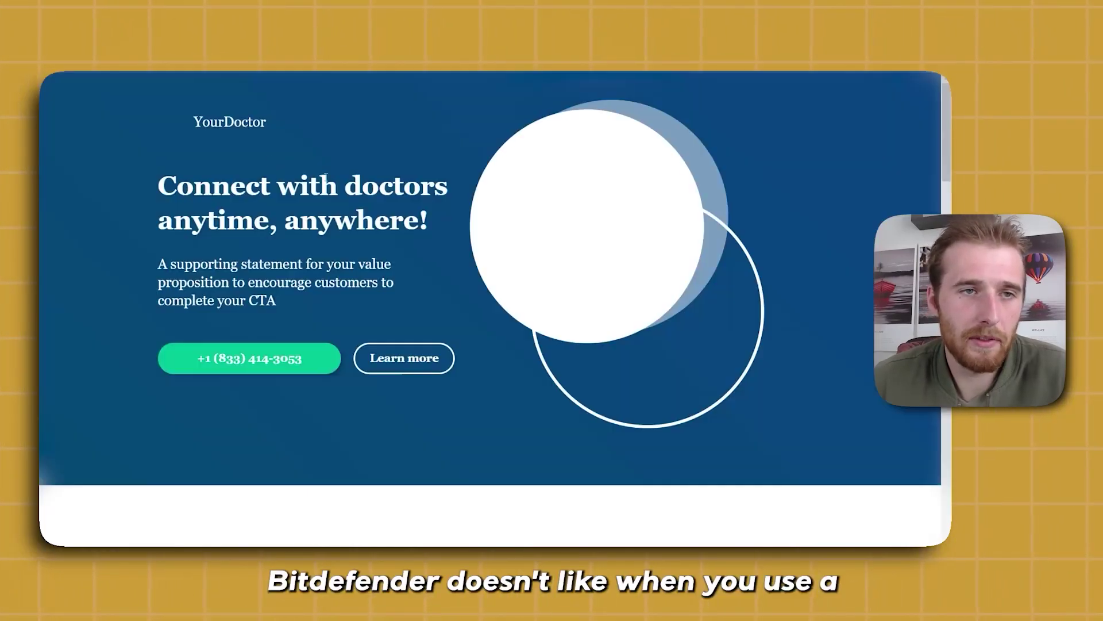
scroll(303, 268, "down", 3)
scroll(304, 267, "down", 3)
scroll(462, 183, "up", 8)
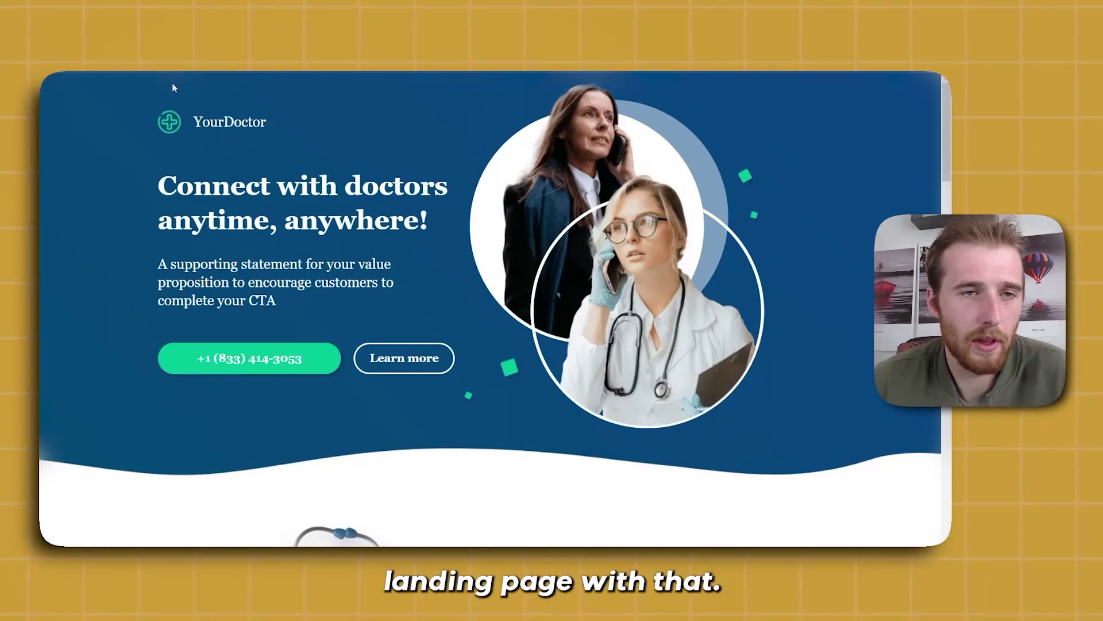
scroll(439, 174, "down", 6)
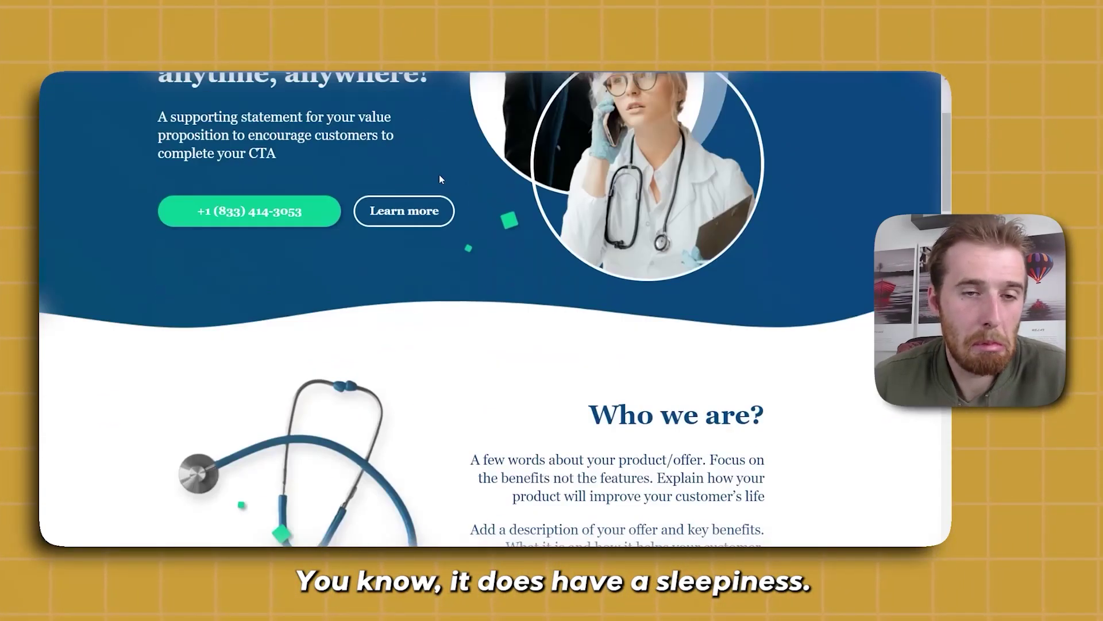
scroll(438, 180, "up", 6)
scroll(395, 167, "down", 6)
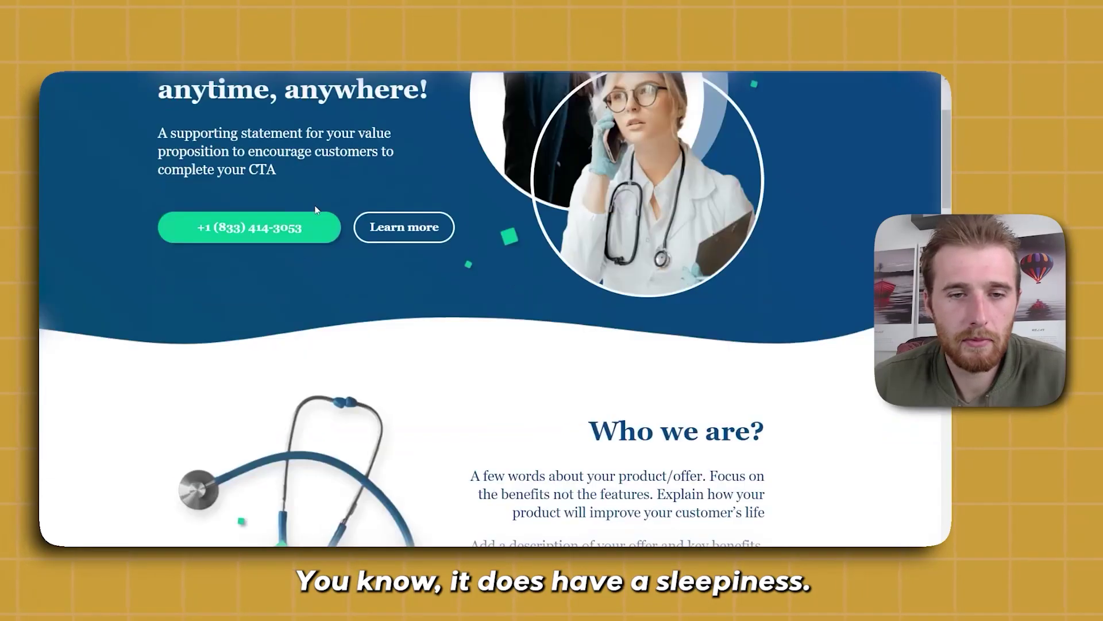
scroll(318, 204, "up", 6)
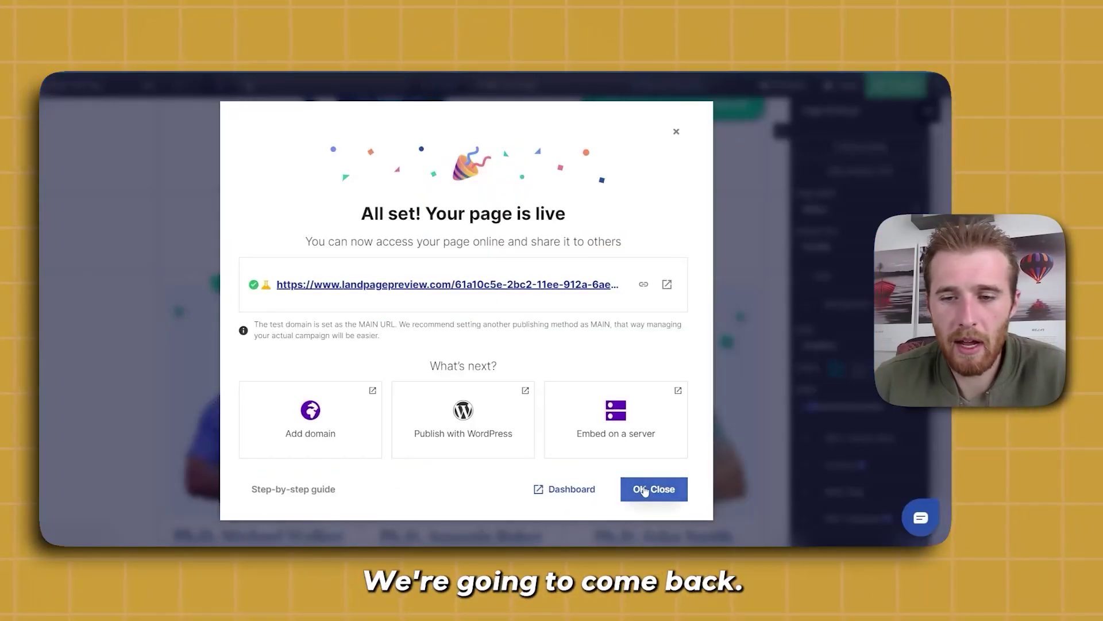
left_click(645, 489)
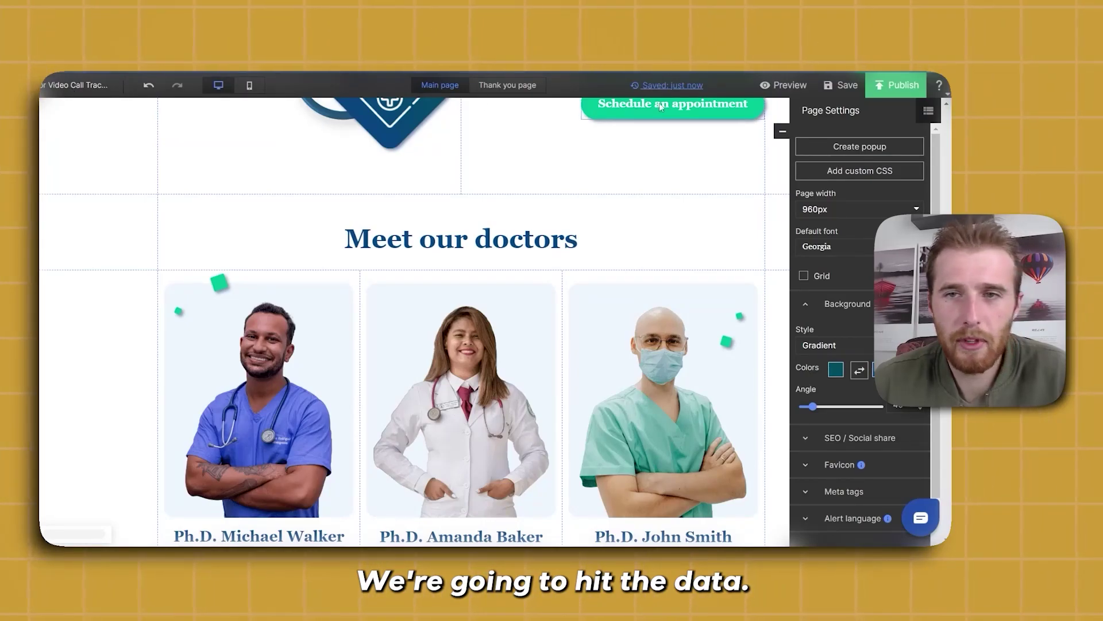
- Save the page and start a new JavaScript Code script named 'Global Site Tag'
left_click(840, 85)
left_click(44, 85)
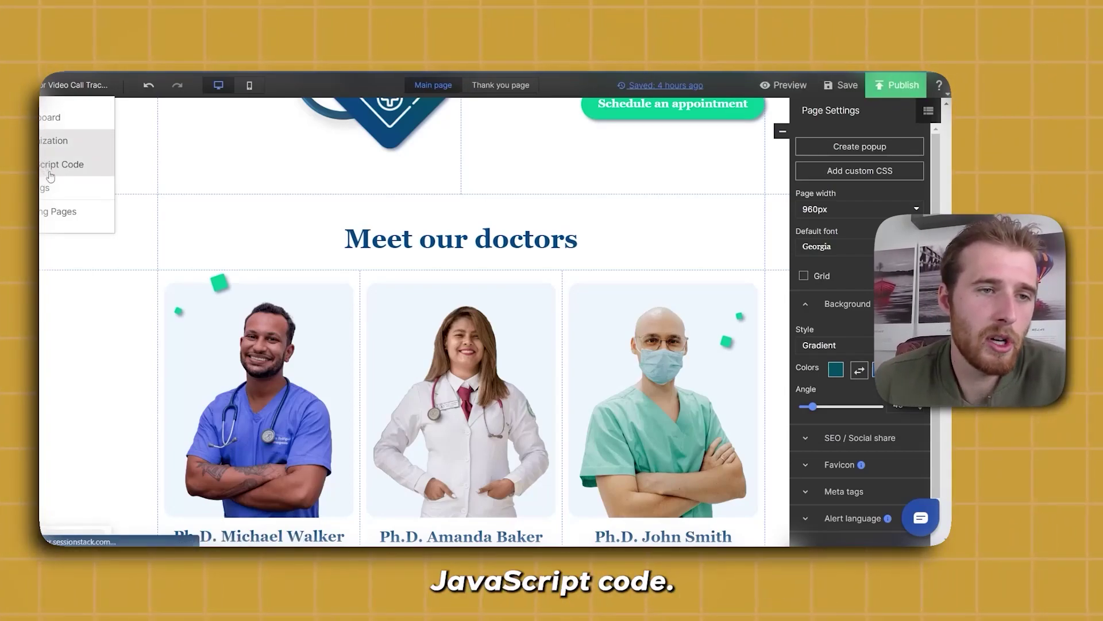
left_click(48, 164)
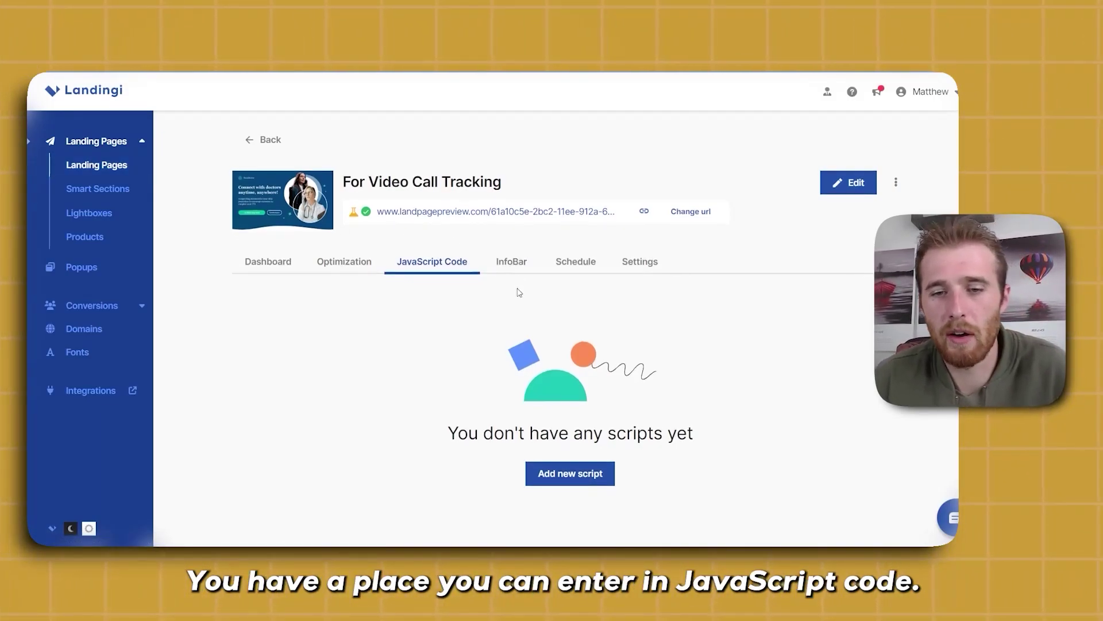
left_click(586, 476)
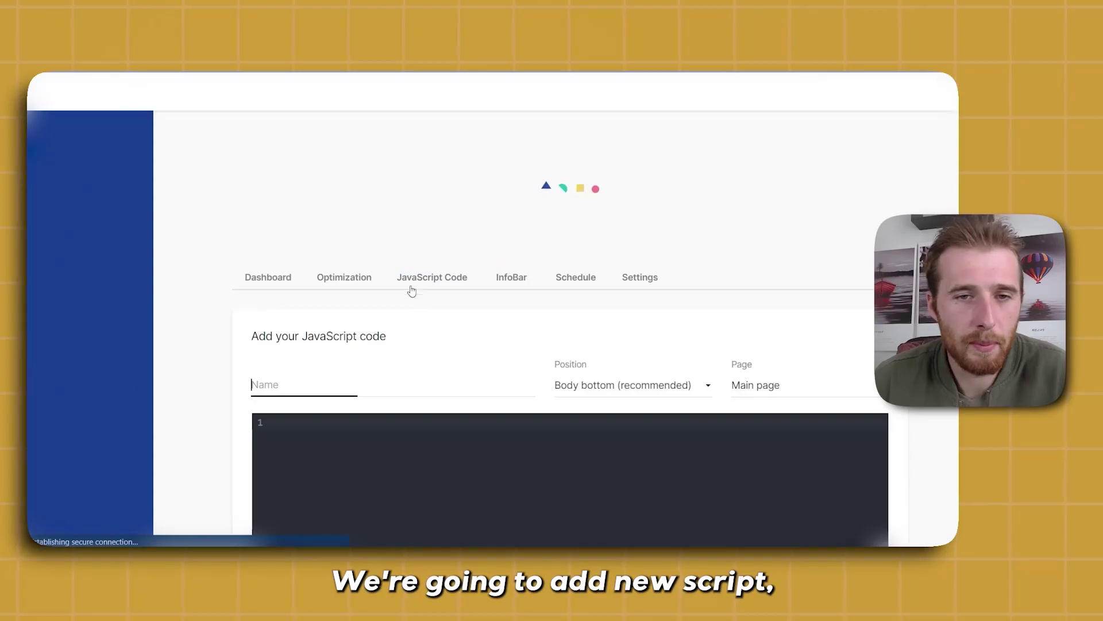
type("Global")
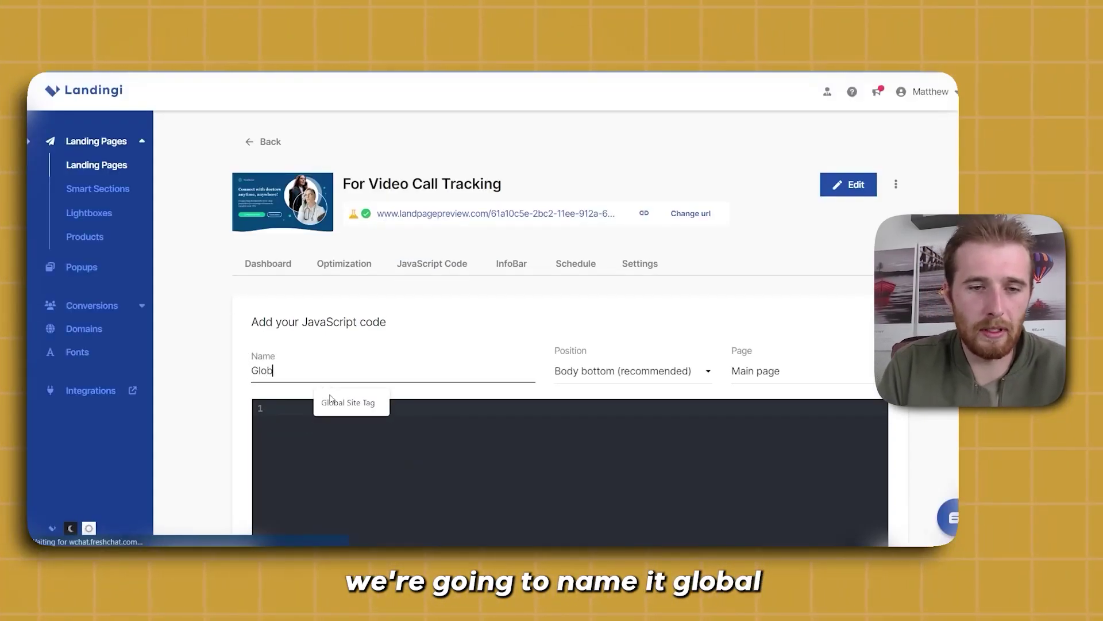
left_click(345, 402)
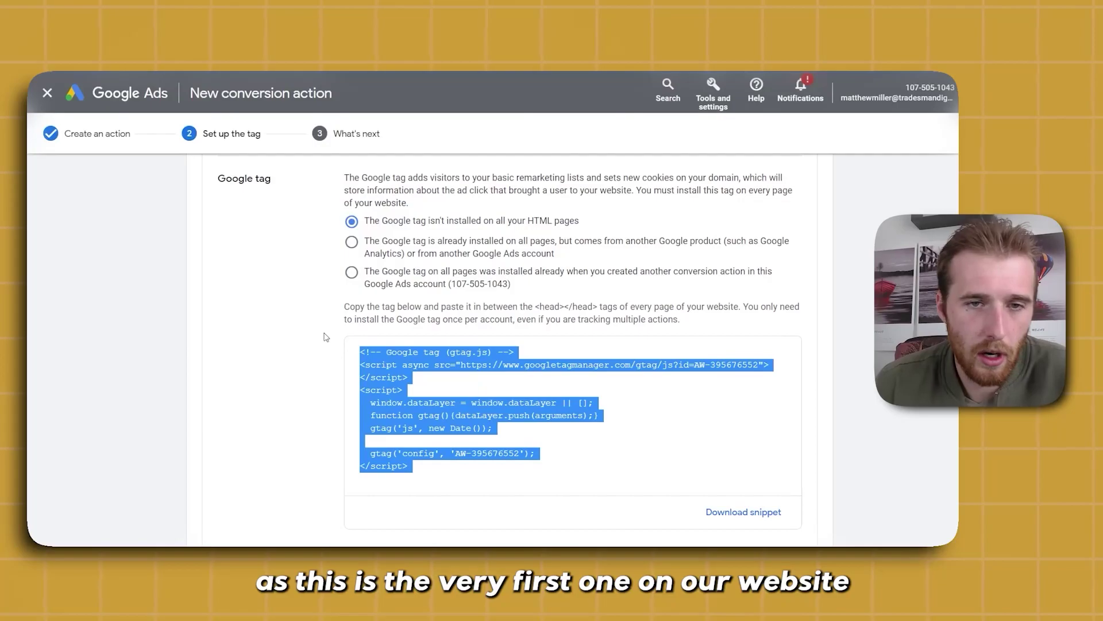
- Review the Google Ads tag setup code, locating the Phone snippet section
scroll(313, 310, "up", 3)
scroll(308, 288, "down", 1)
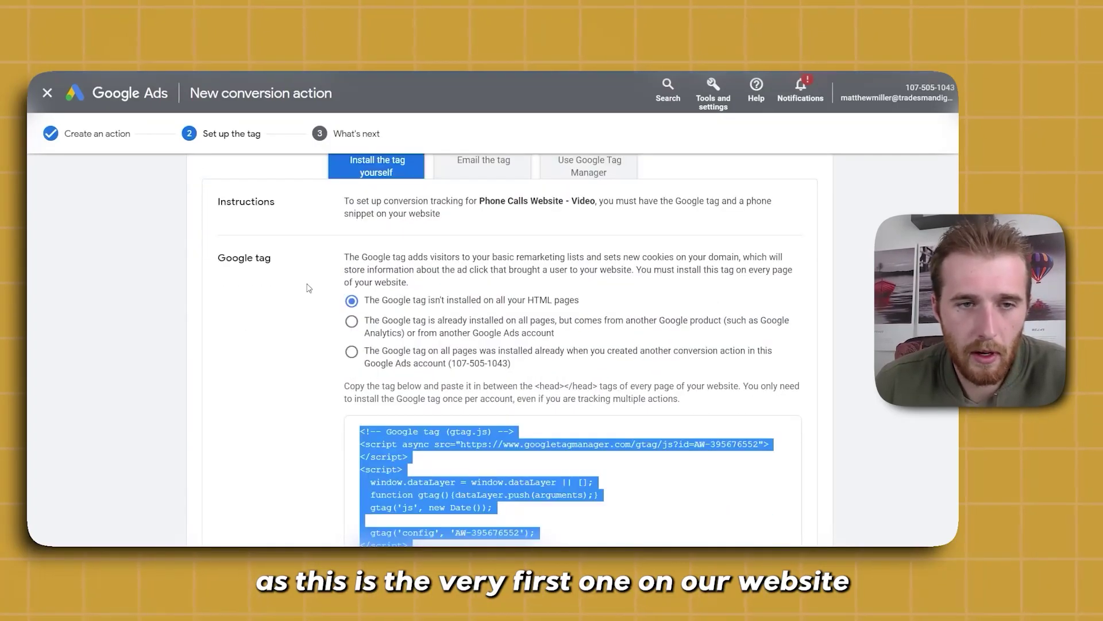
left_click(520, 283)
scroll(315, 312, "down", 6)
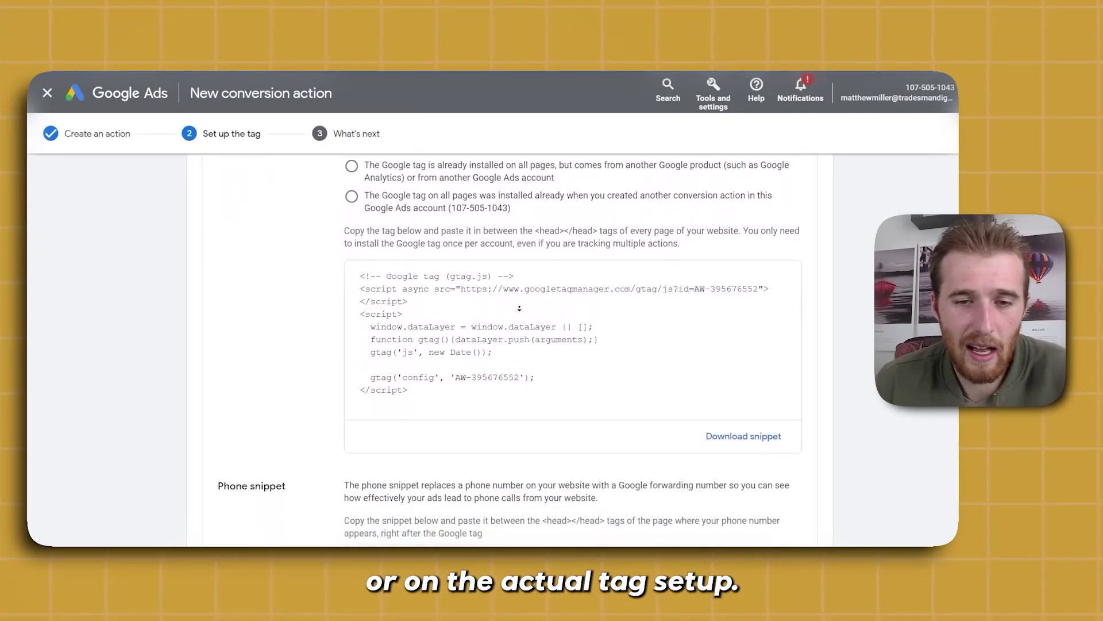
left_click_drag(291, 279, 217, 278)
scroll(230, 304, "up", 5)
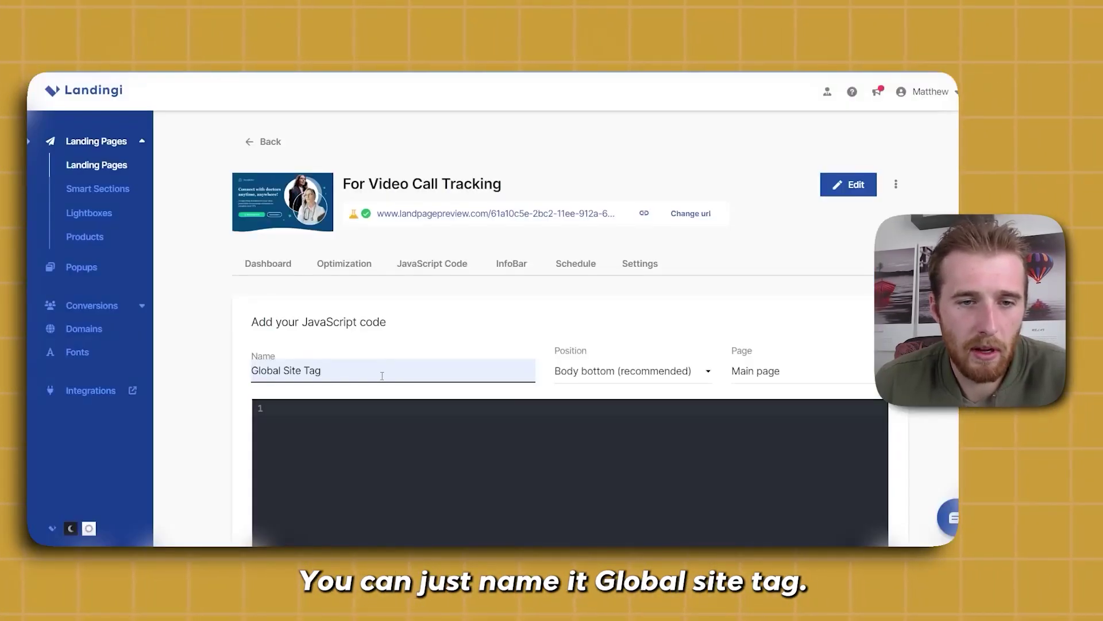
- Paste the Google tag, set Position to Head and Page to Both, and add the script
scroll(382, 375, "down", 2)
left_click(389, 362)
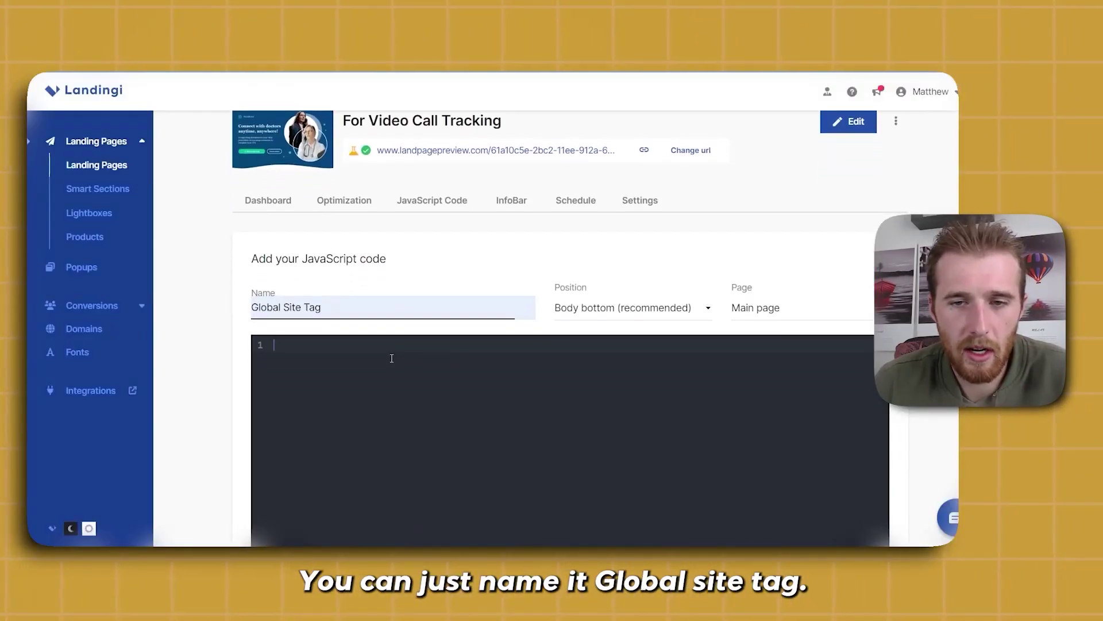
type("<!-- Google tag (gtag.js) --> <script async src=\"https://www.googletagmanager.com/gtag/js?id=AW-395676552\"></script> <script>   window.dataLayer = window.dataLayer || [];   function gtag(){dataLayer.push(arguments);}   gtag('js', new Date());    gtag('config', 'AW-395676552'); </script>")
left_click(632, 308)
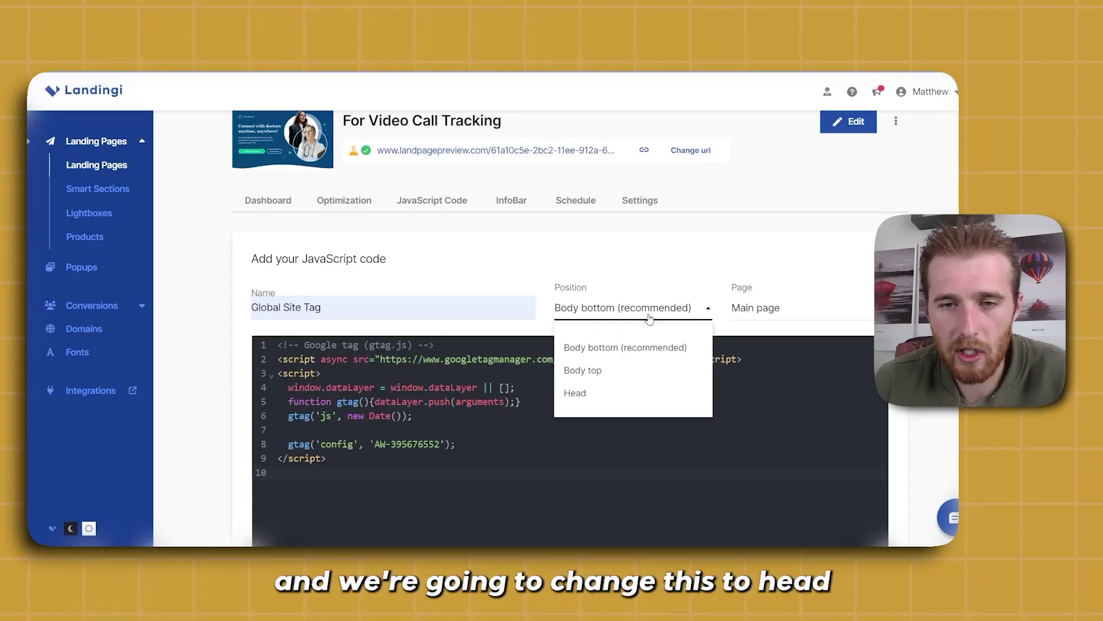
left_click(618, 392)
left_click(768, 309)
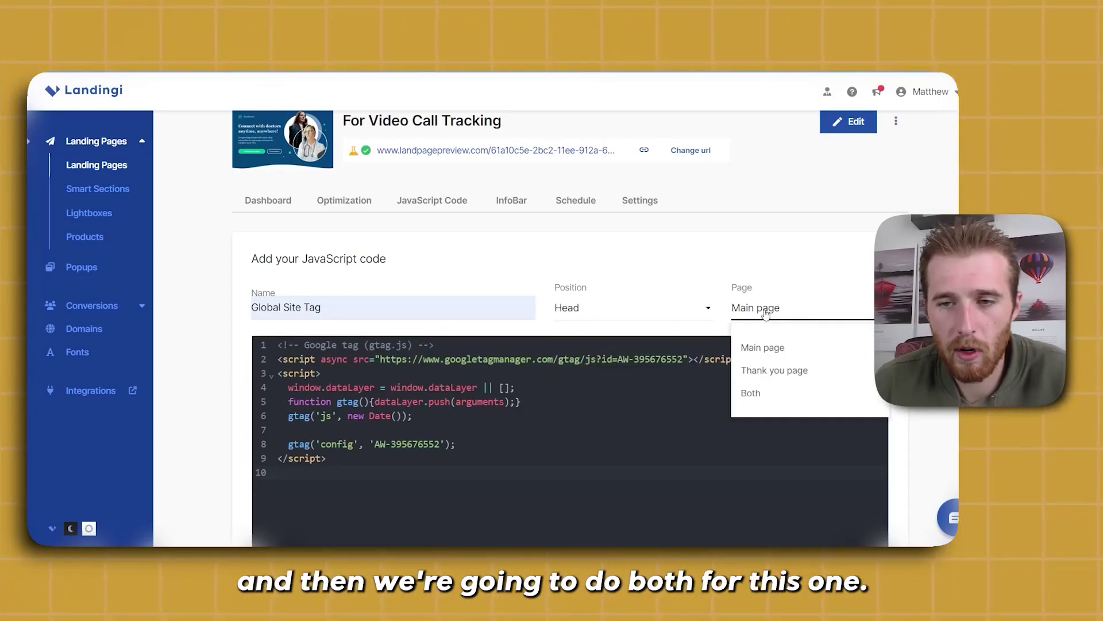
left_click(755, 389)
scroll(666, 327, "down", 3)
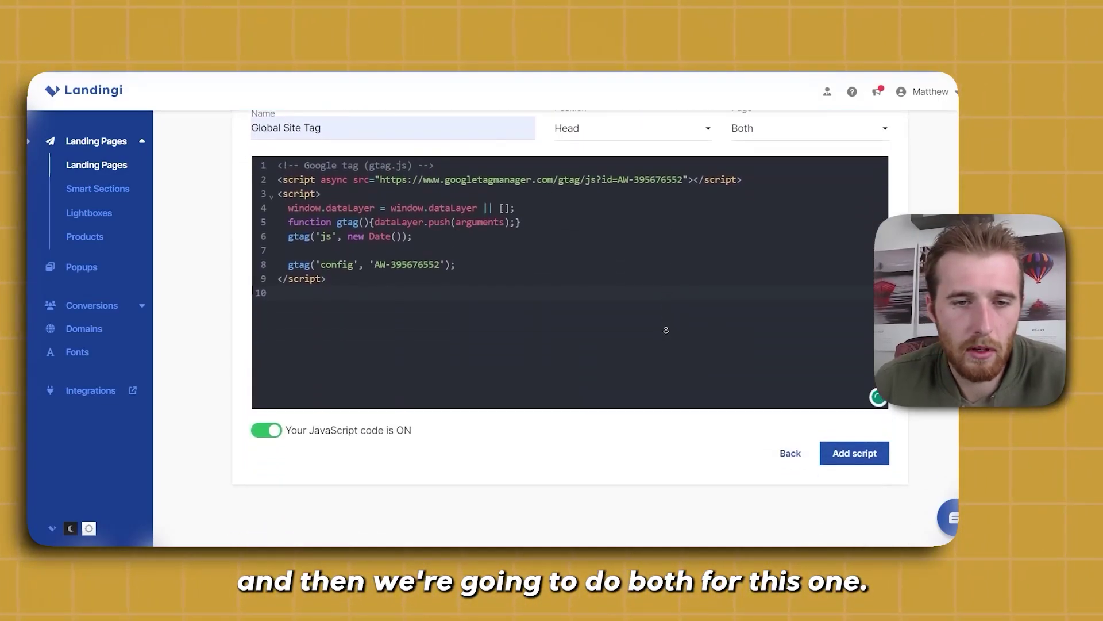
left_click(857, 454)
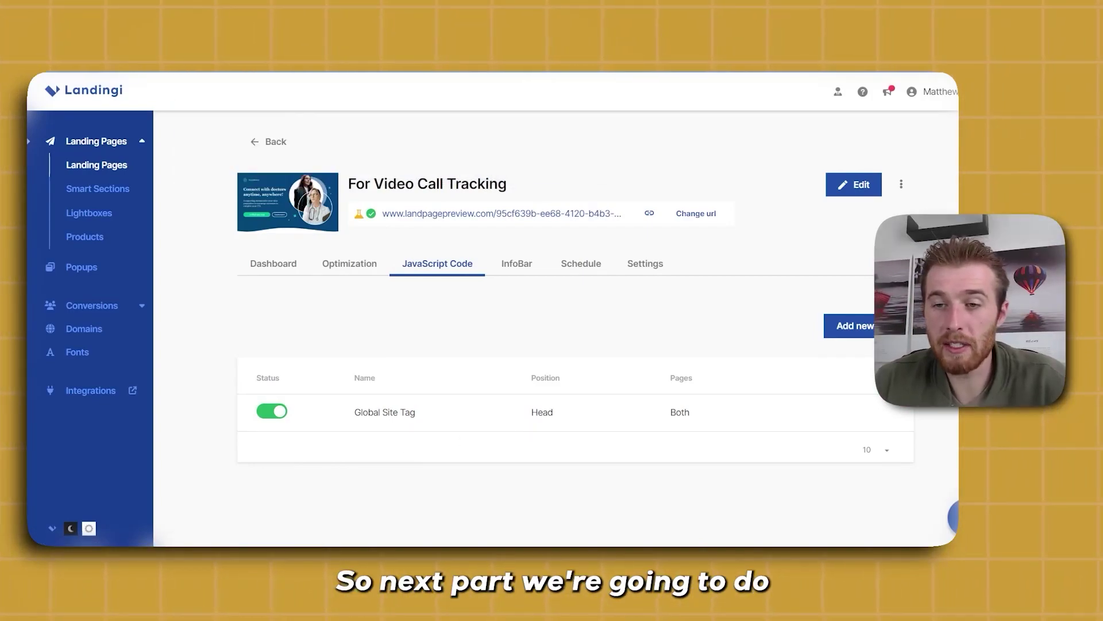
- Start a second script and copy the phone snippet code from Google Ads
left_click(841, 337)
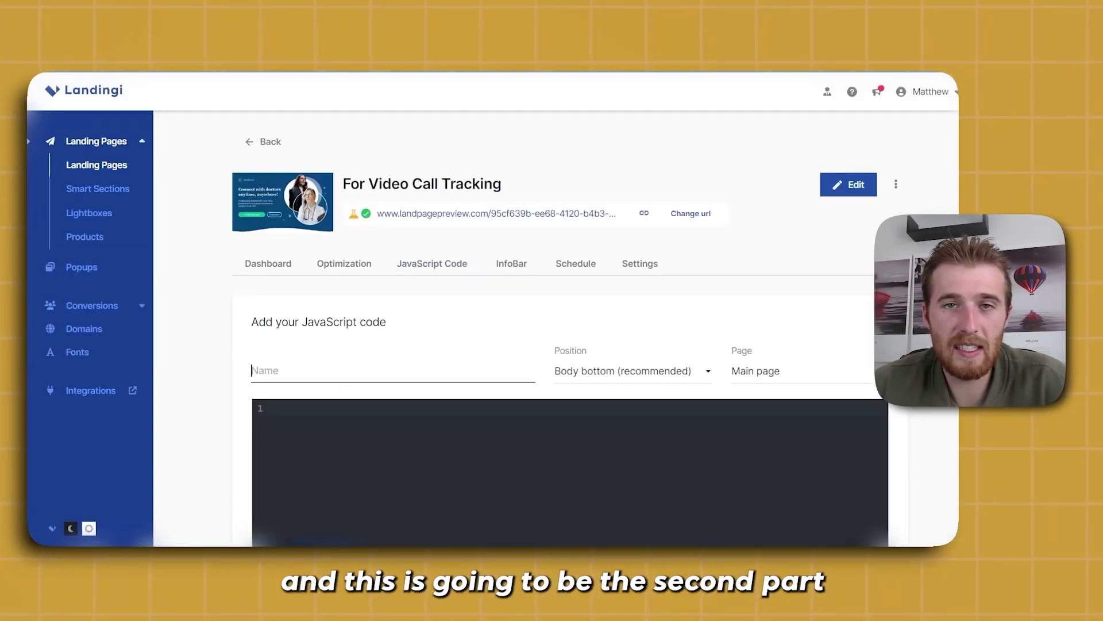
left_click(551, 66)
scroll(407, 424, "down", 4)
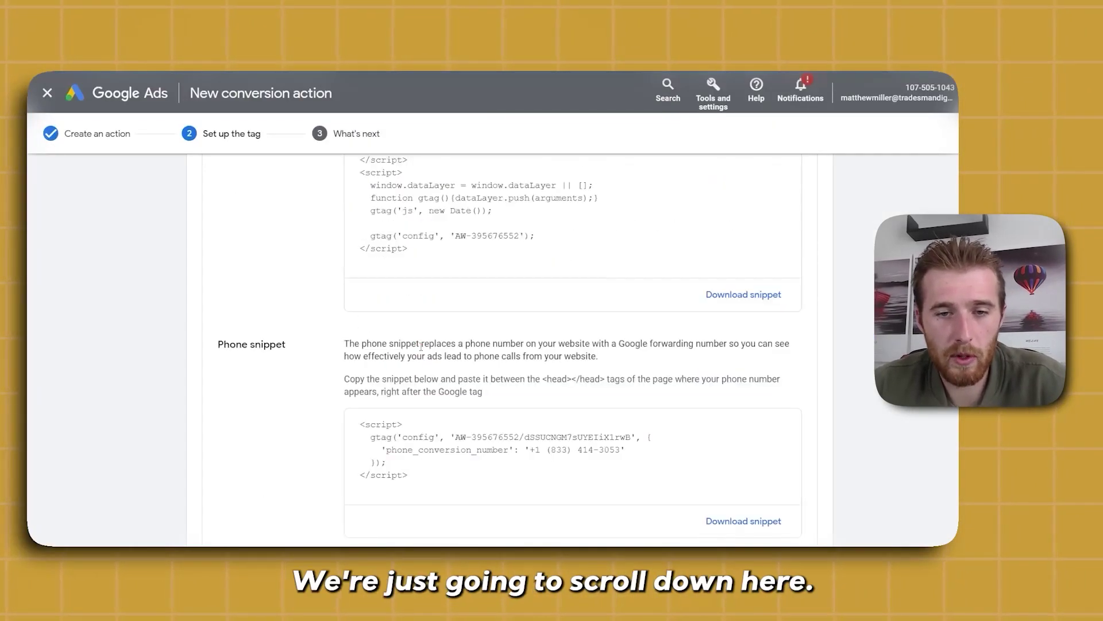
left_click_drag(421, 480, 343, 409)
key("ctrl+c")
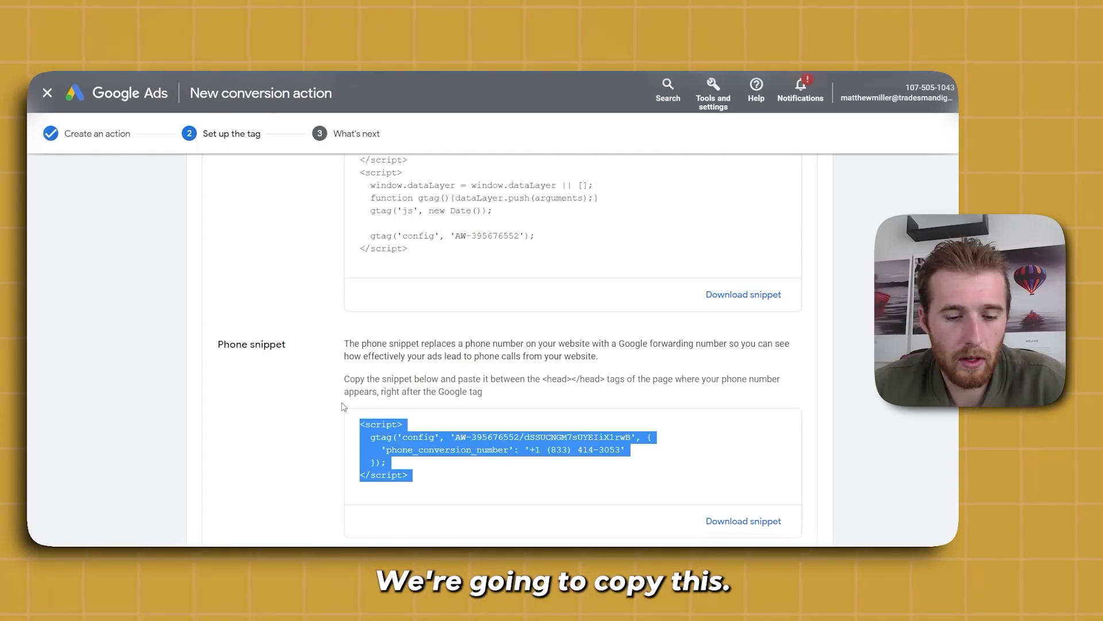
key("ctrl+Tab")
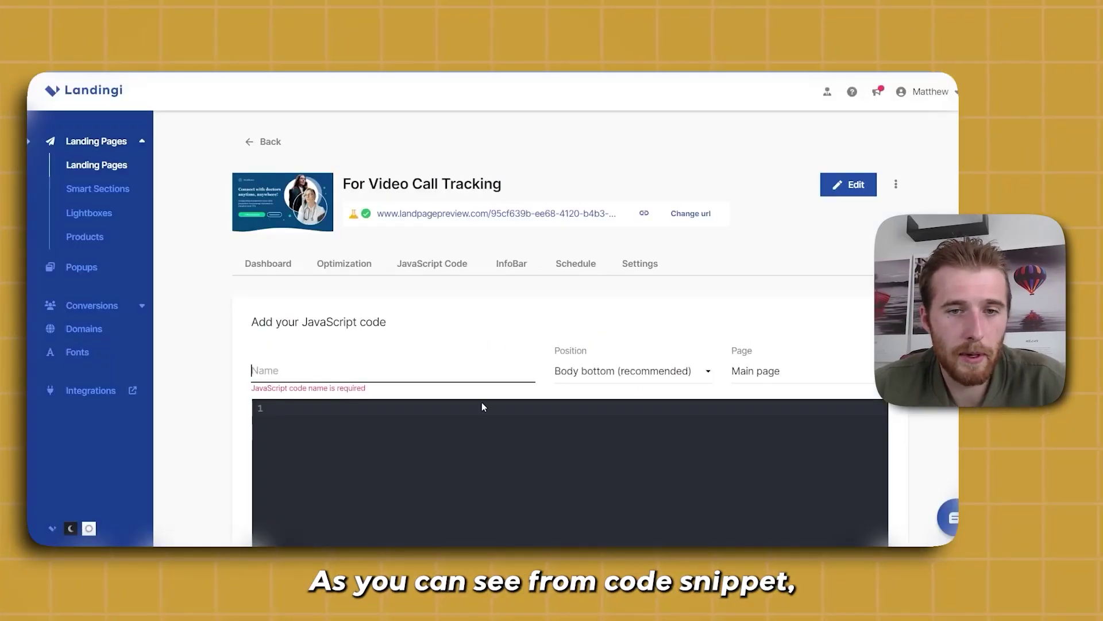
- Name the new script 'Phone Calls From Landing Page - For Video', positioned in the Head on Both pages
left_click(340, 369)
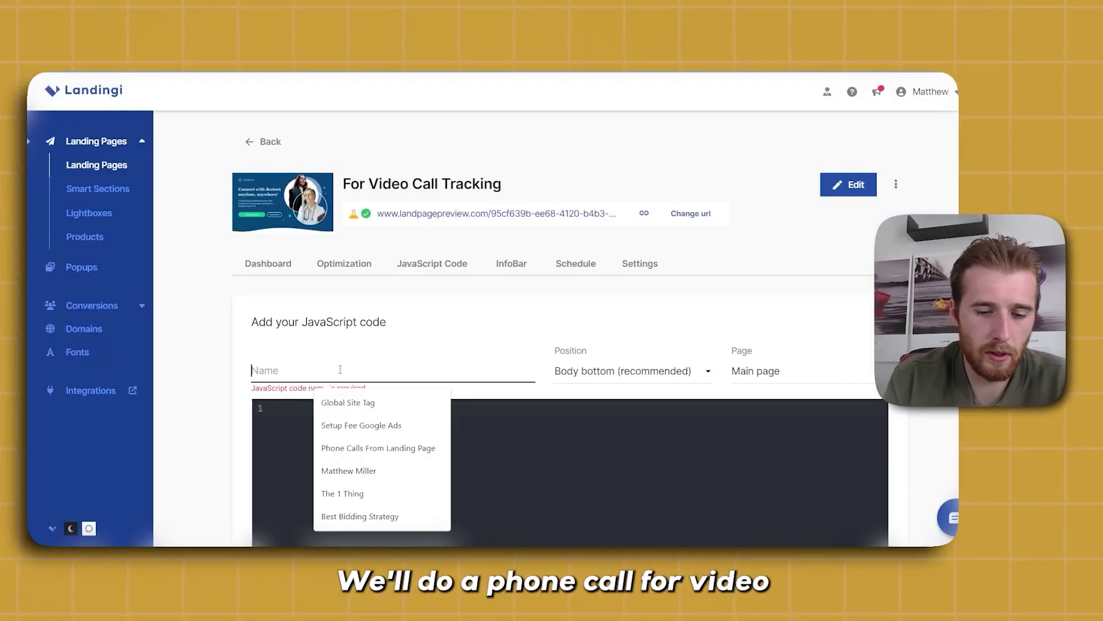
type("Pho")
key("Down")
key("Down")
key("Down")
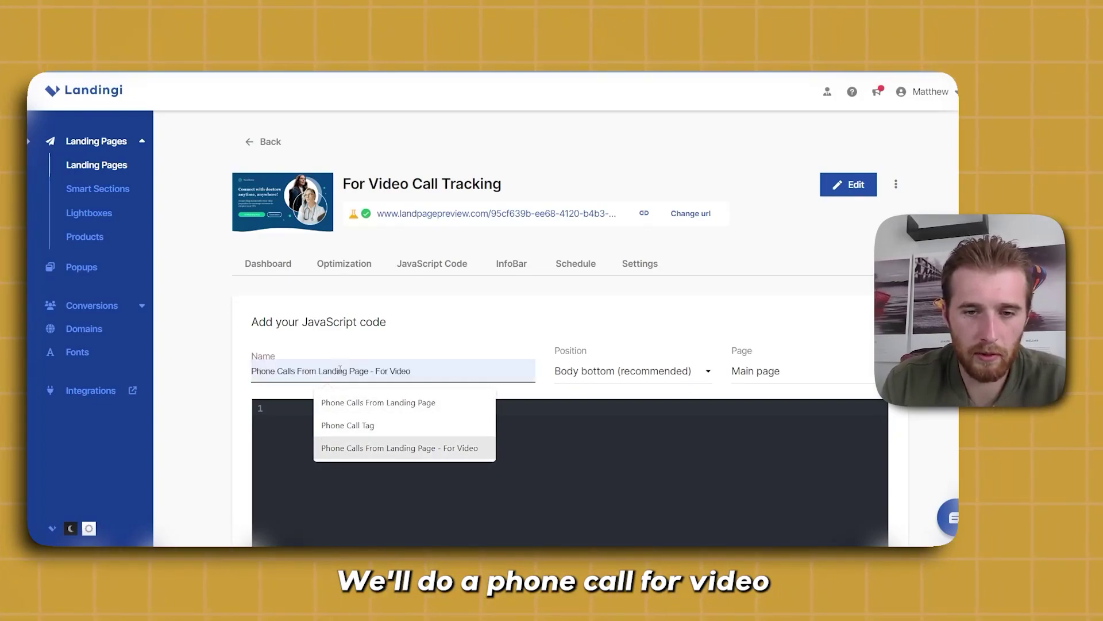
key("Return")
left_click(623, 371)
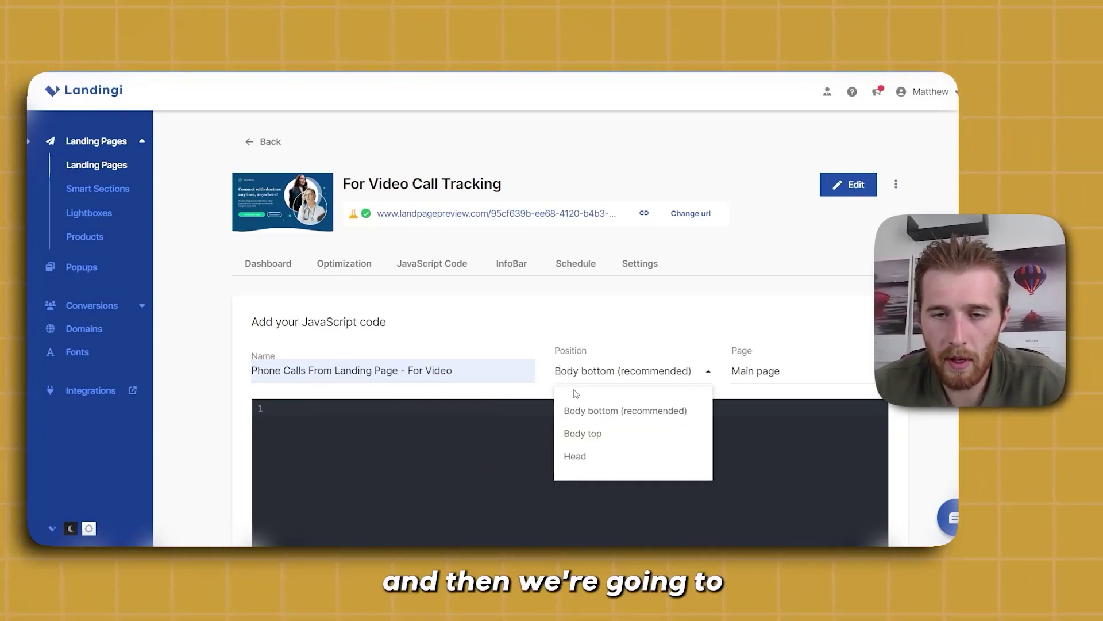
left_click(586, 456)
left_click(787, 373)
left_click(752, 455)
- Paste the phone snippet code into the script editor and add the script
left_click(613, 460)
key("ctrl+v")
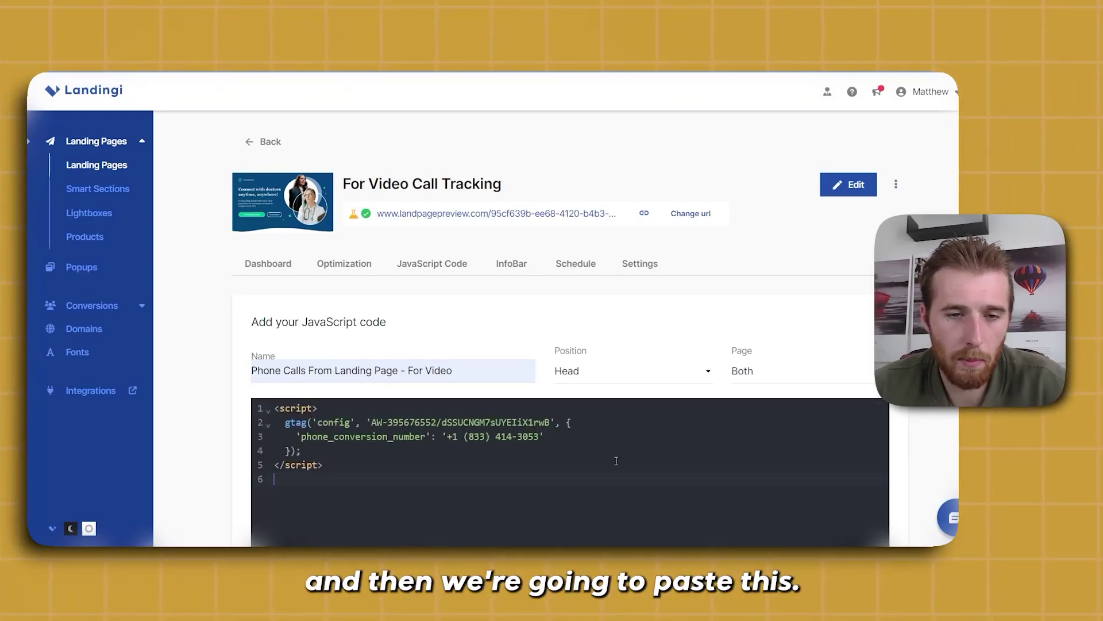
scroll(830, 365, "down", 2)
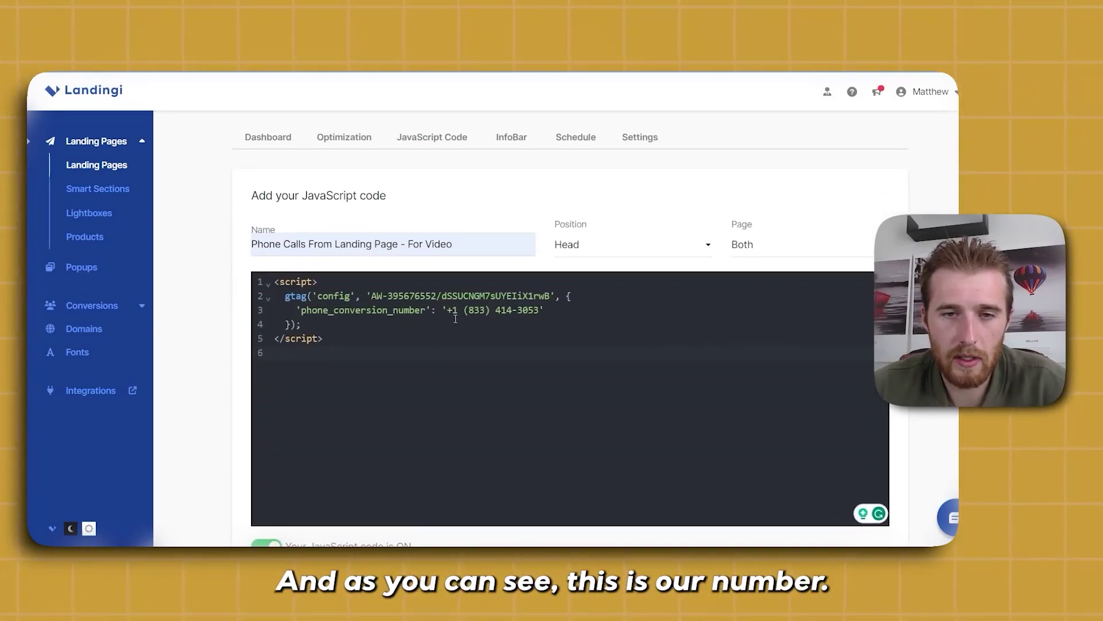
scroll(568, 333, "down", 2)
left_click(859, 452)
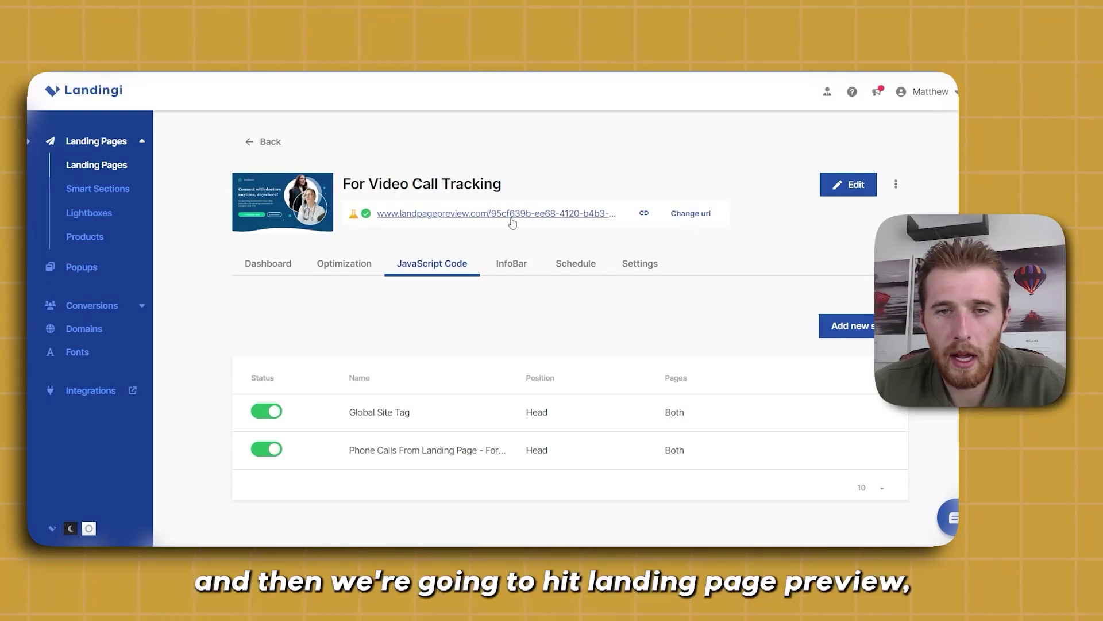
left_click(456, 215)
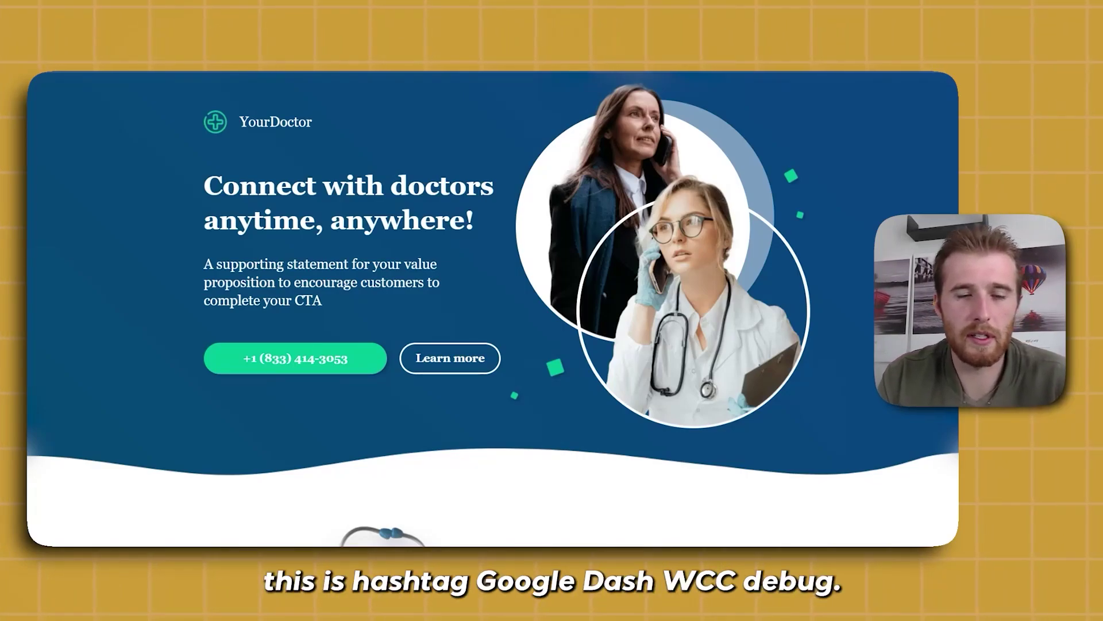
type("#google-wccc")
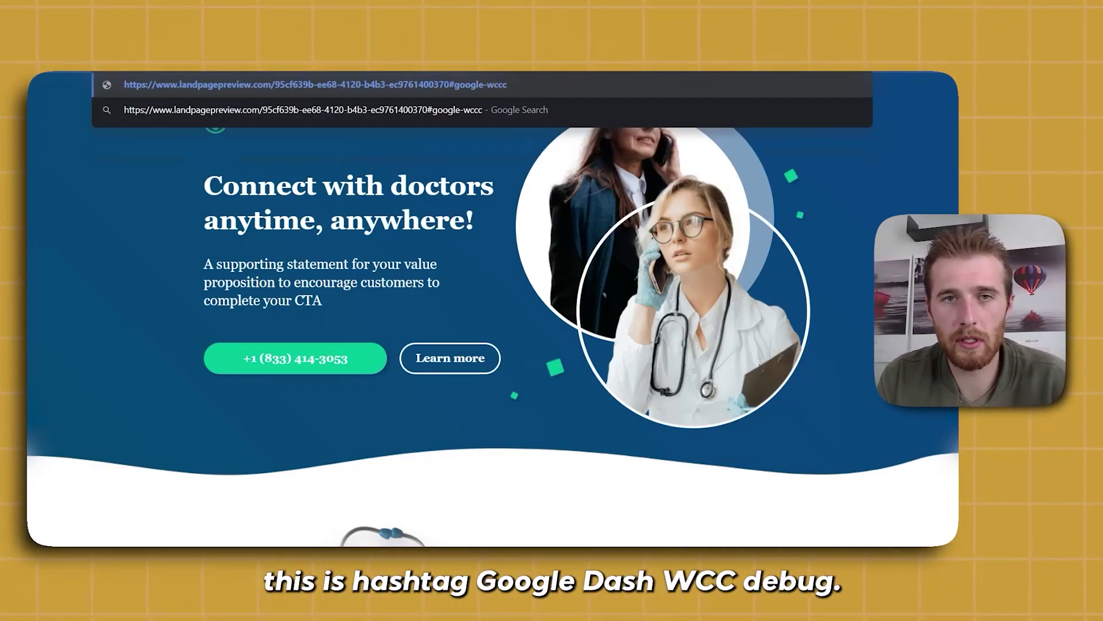
key("BackSpace")
type("-wcc-")
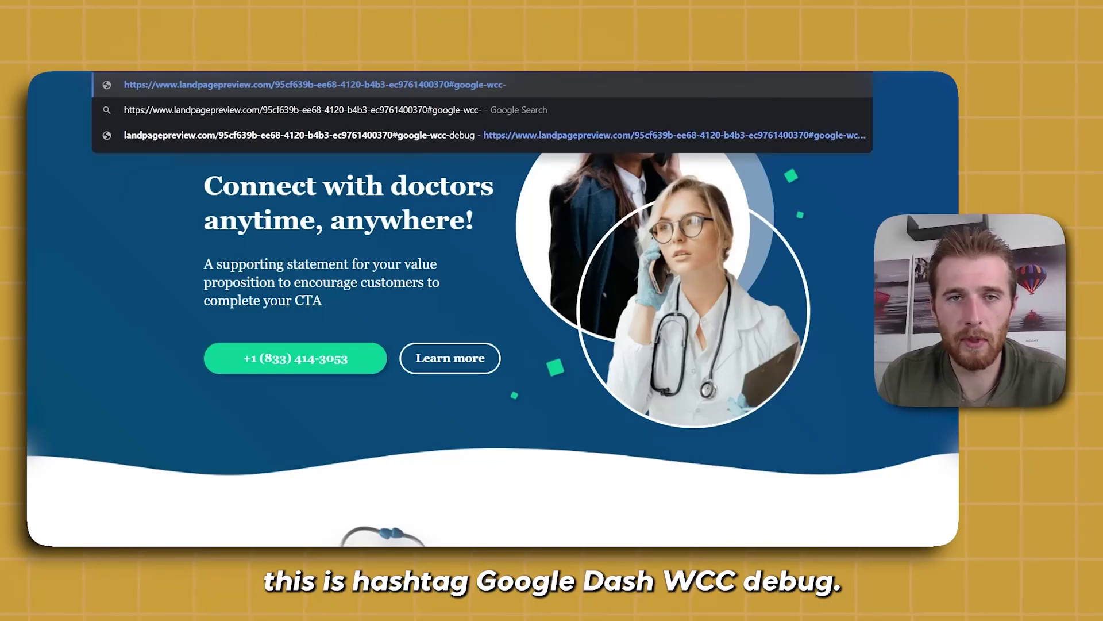
type("debug")
key("Return")
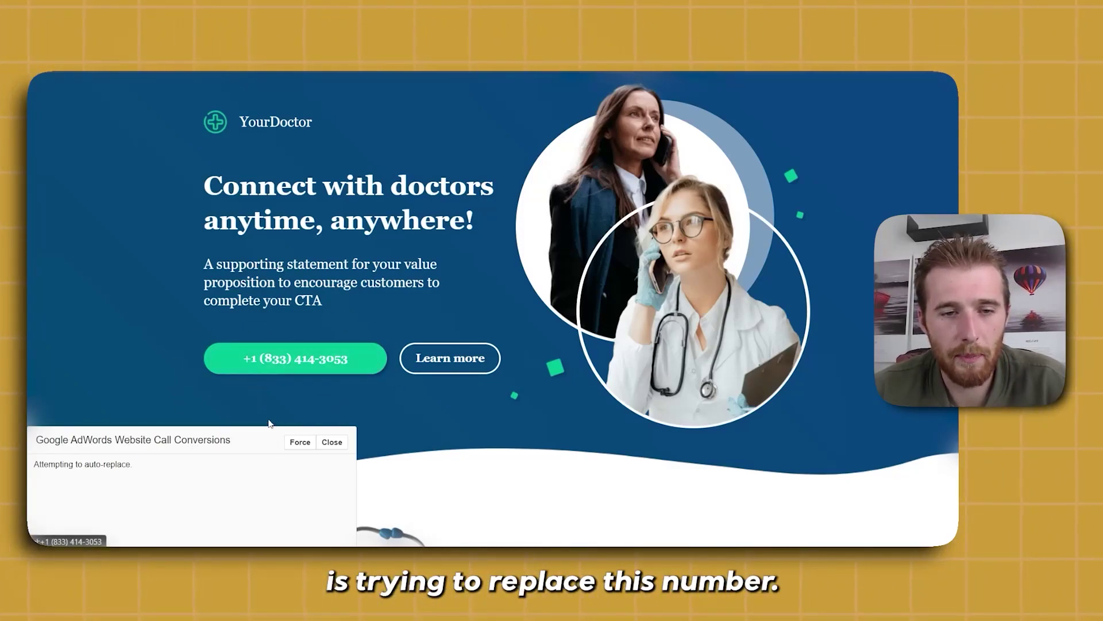
left_click(295, 443)
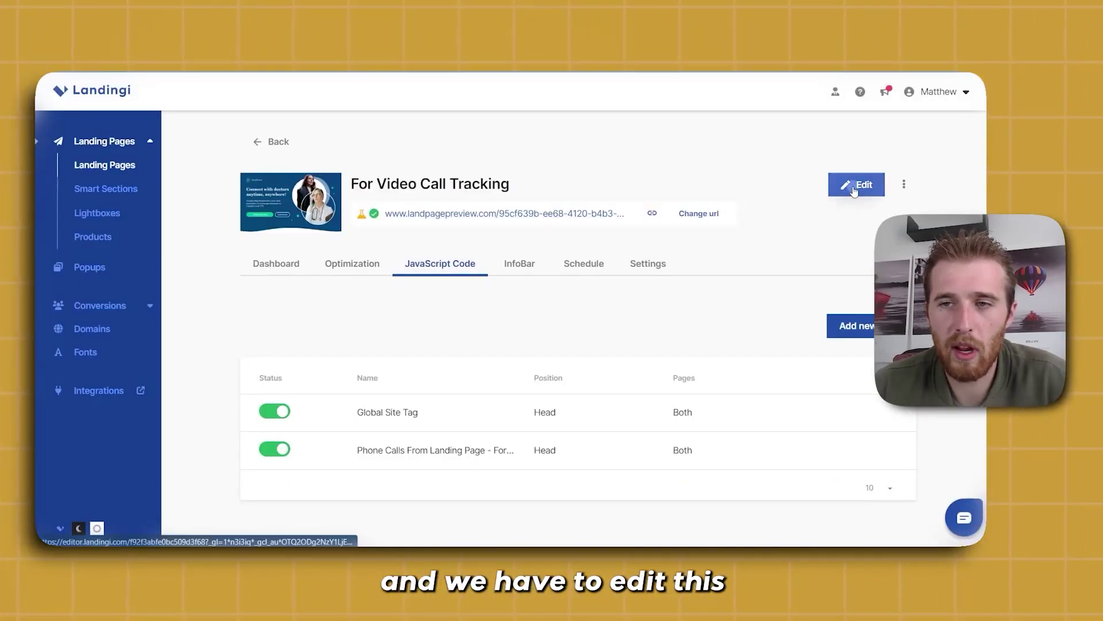
left_click(833, 185)
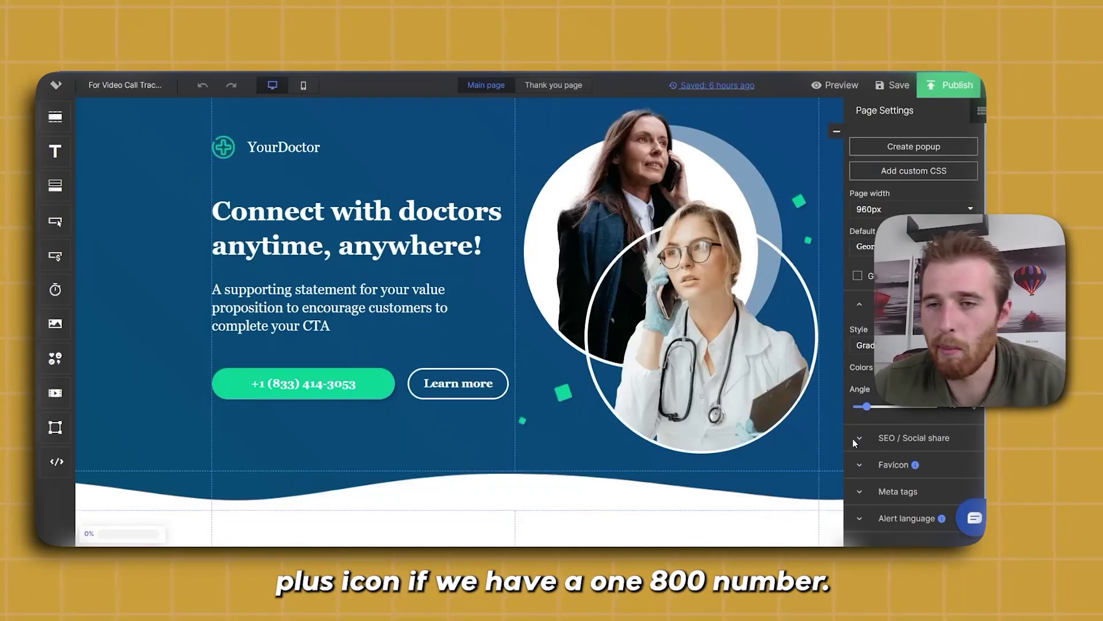
scroll(868, 359, "down", 1)
left_click(316, 379)
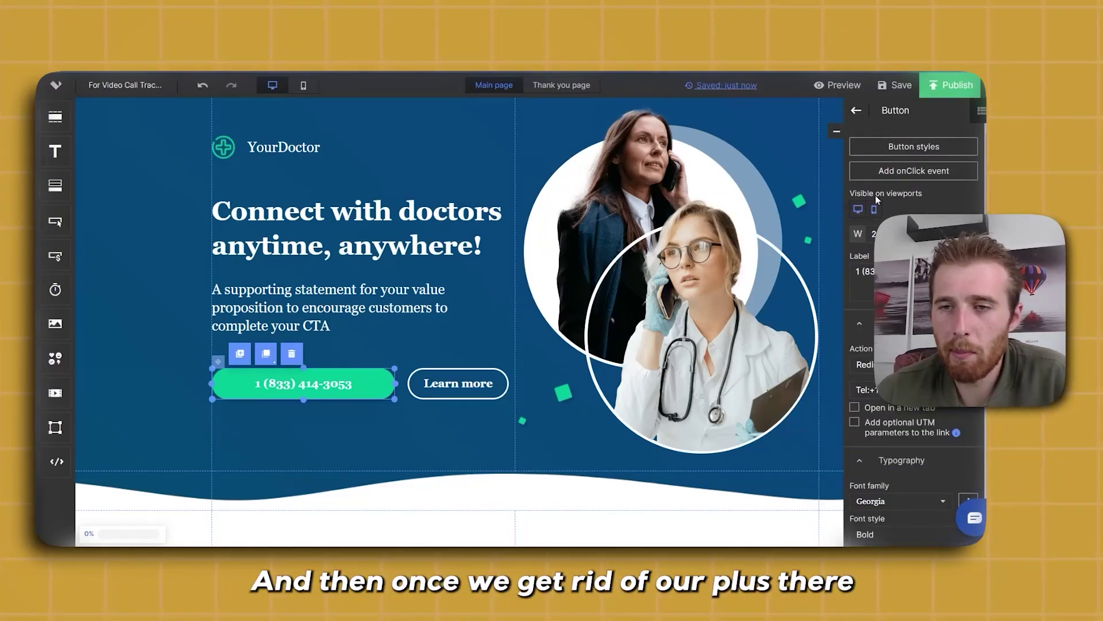
left_click(951, 85)
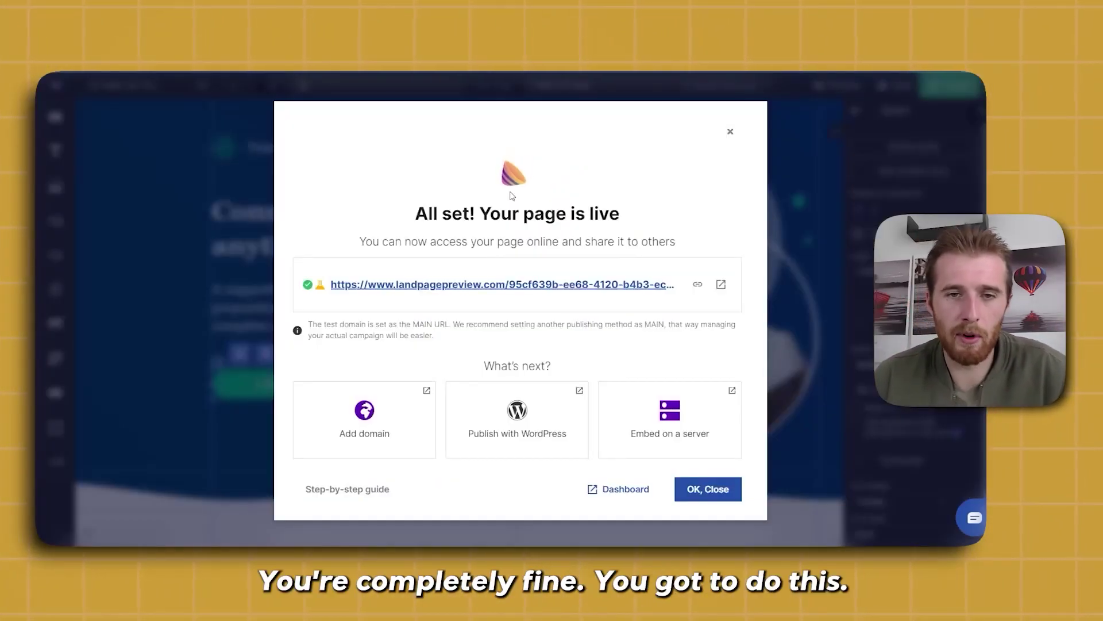
- Dismiss the page-is-live notice and finish the Phone Calls Website - Video tag setup step
left_click(712, 488)
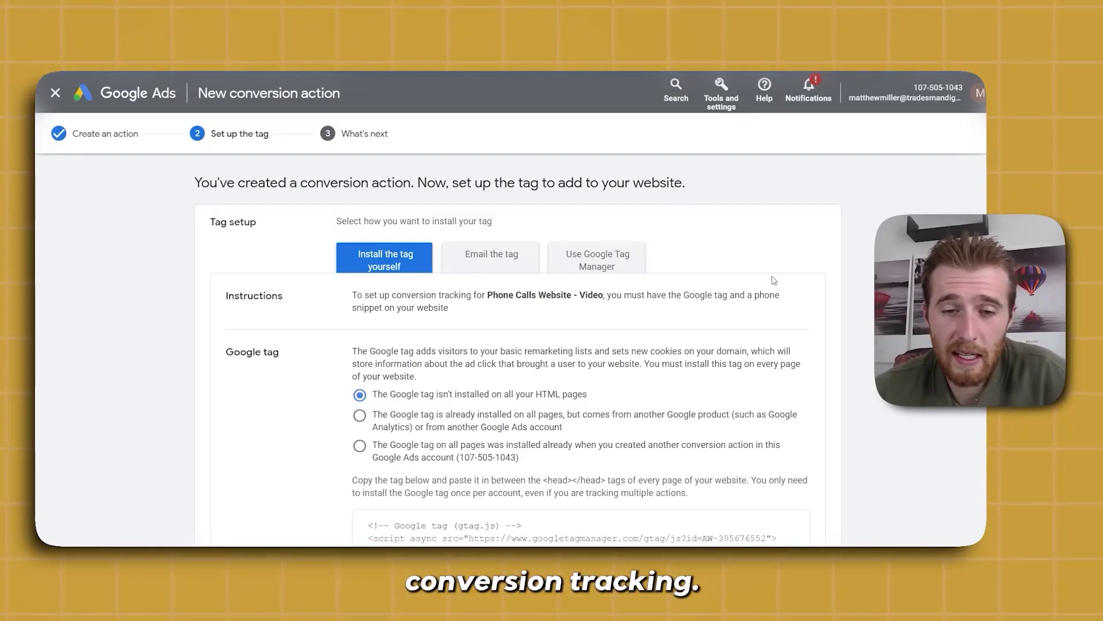
scroll(774, 281, "down", 8)
left_click(520, 424)
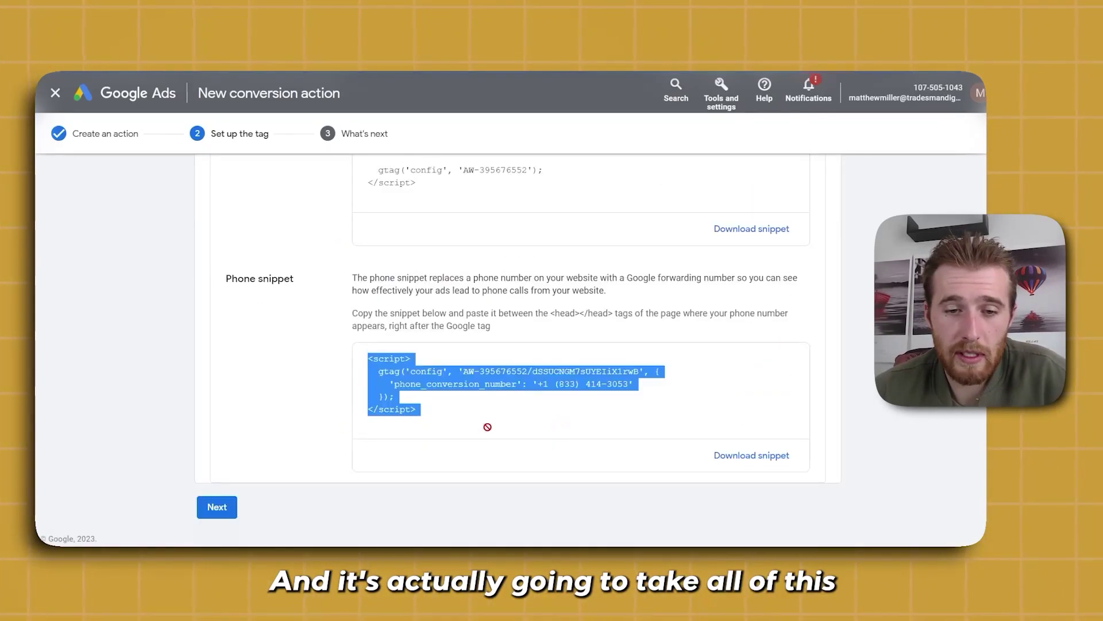
left_click(226, 505)
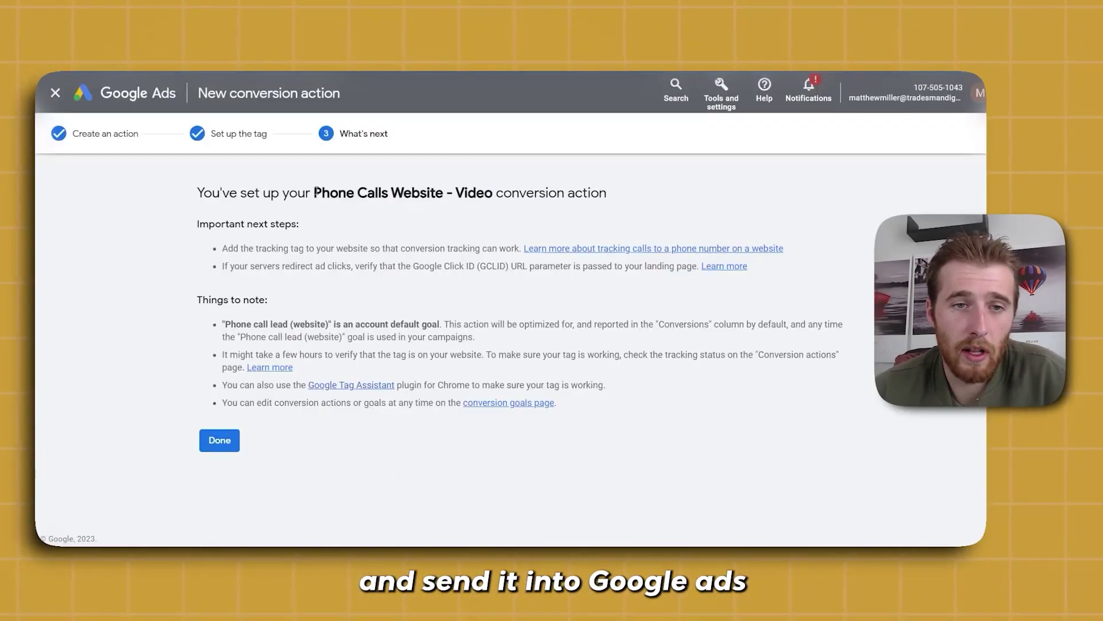
left_click_drag(317, 192, 493, 193)
- Finish the conversion action and check Phone Calls Website - Video under Phone call lead
left_click(219, 440)
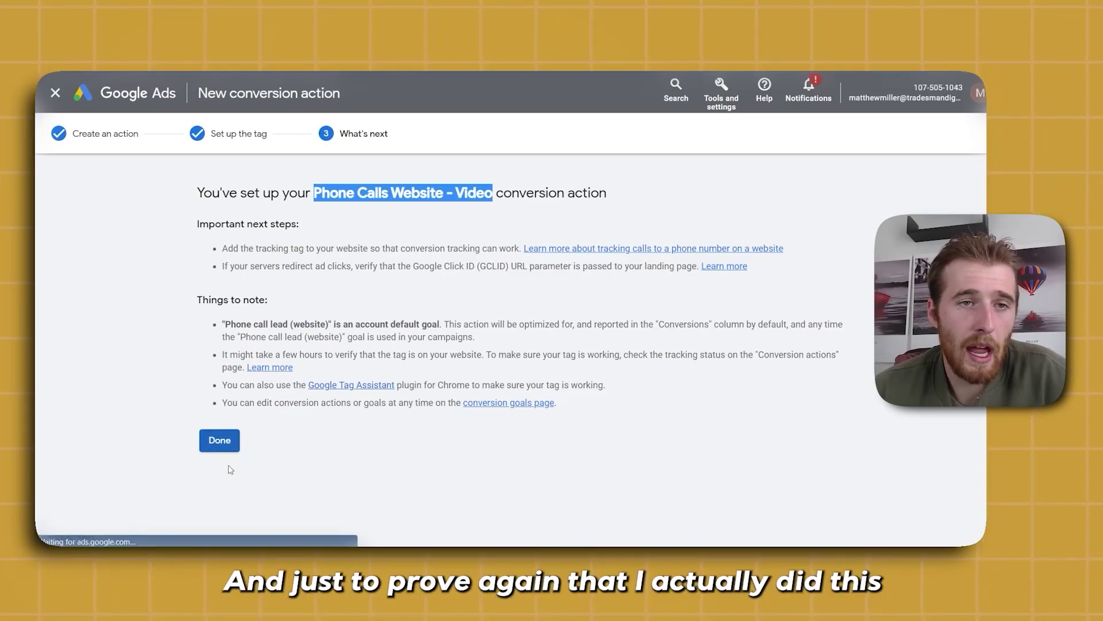
scroll(621, 314, "down", 3)
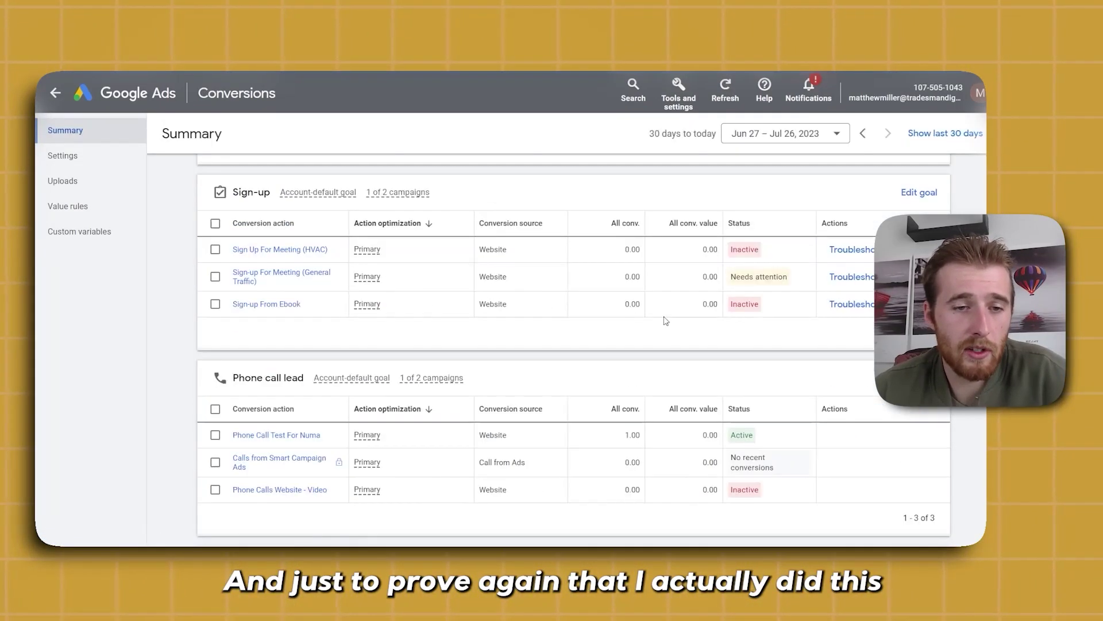
scroll(621, 314, "down", 3)
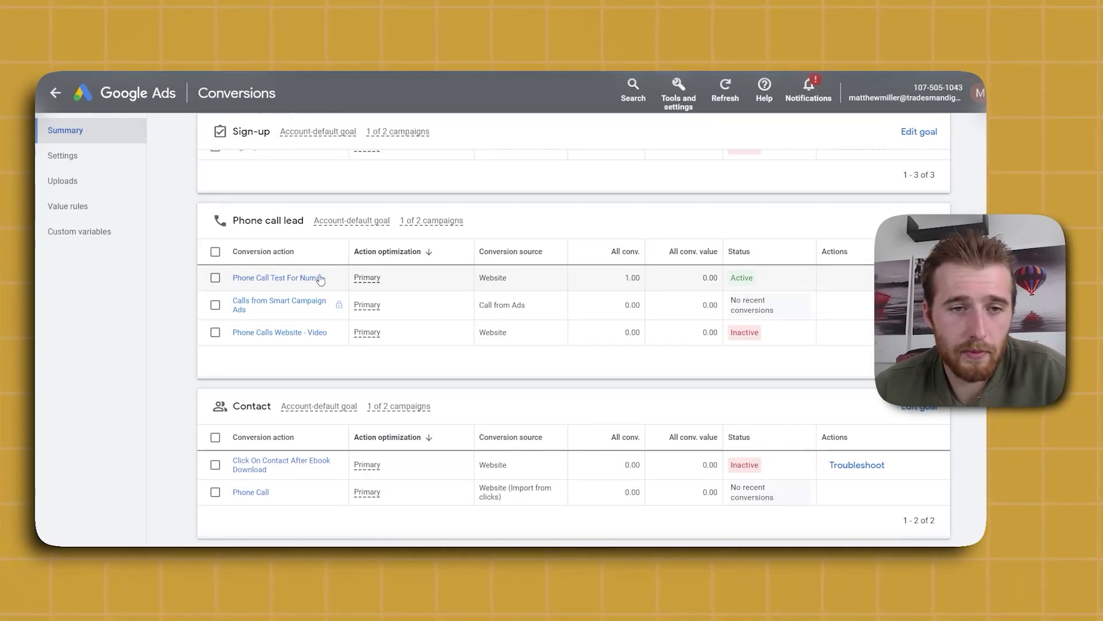
left_click_drag(642, 278, 604, 286)
left_click(484, 278)
left_click_drag(558, 283, 665, 289)
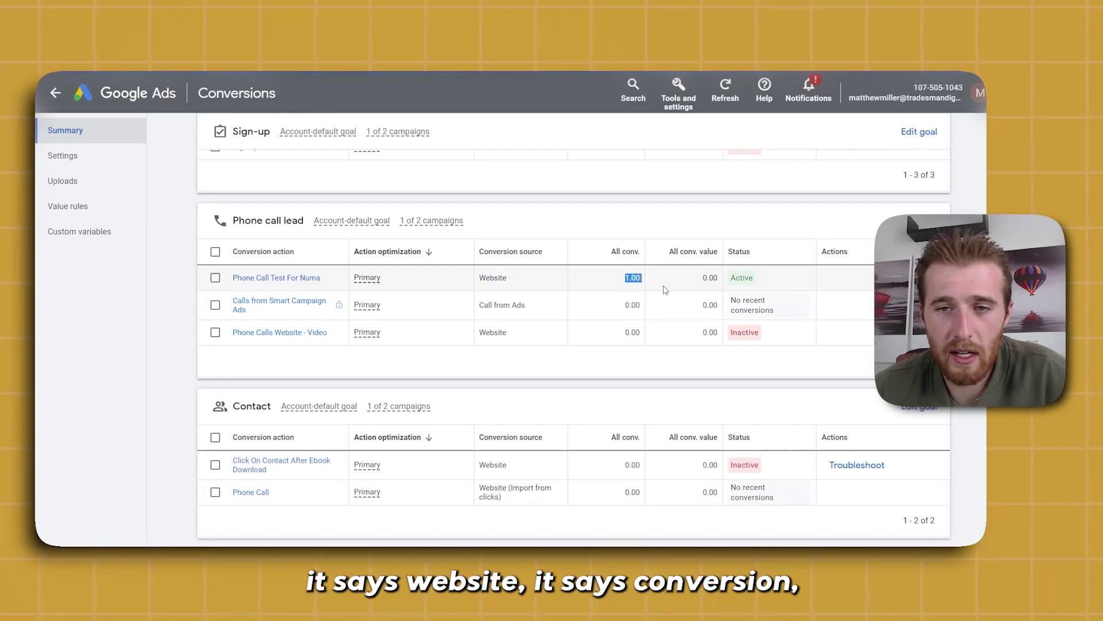
- Go to the All campaigns overview showing 1 click and 1.00 conversions
scroll(723, 281, "up", 10)
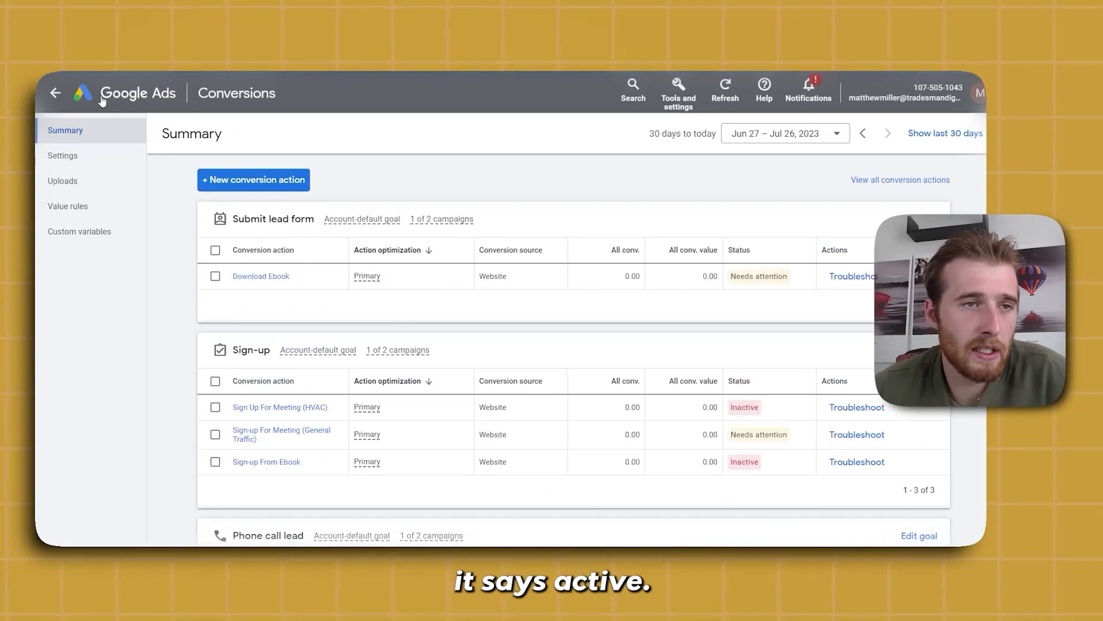
left_click(55, 92)
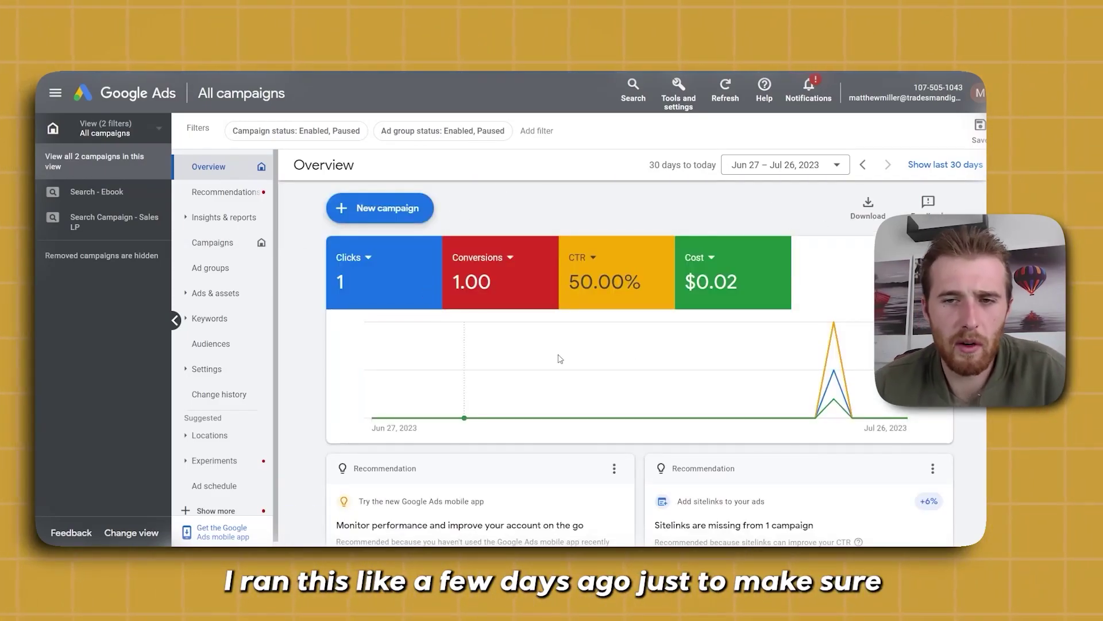
mouse_move(837, 376)
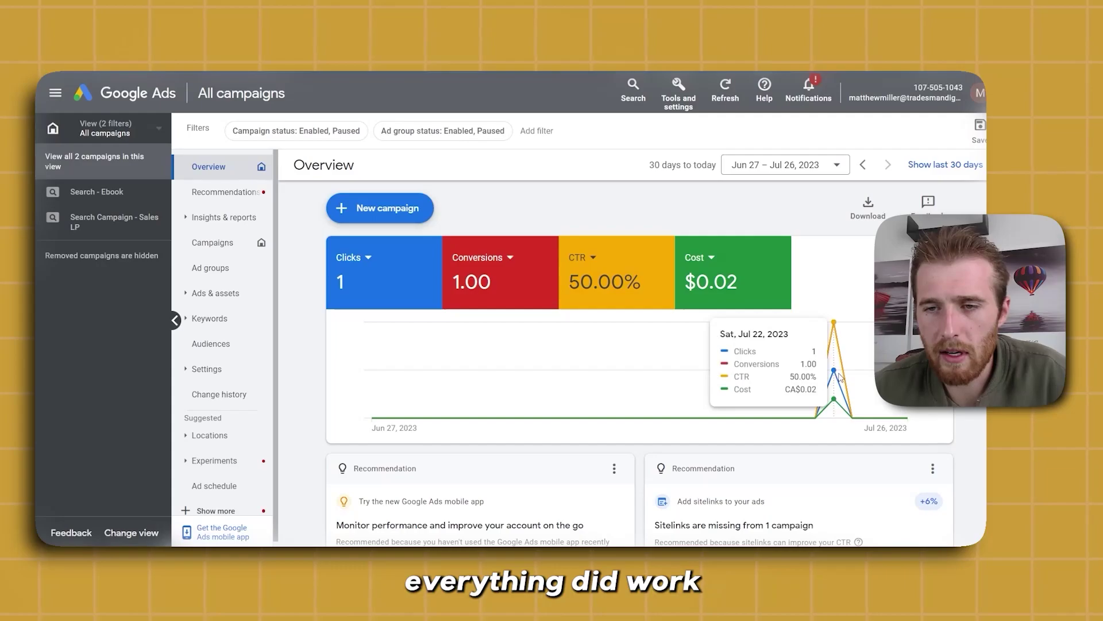
scroll(705, 357, "down", 1)
scroll(705, 358, "up", 1)
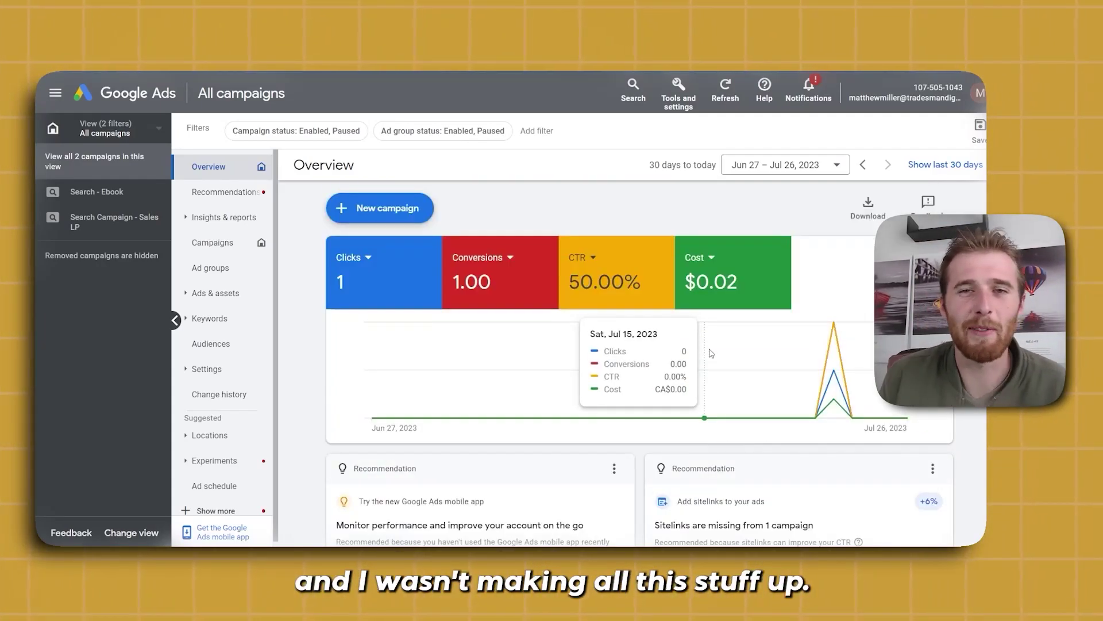